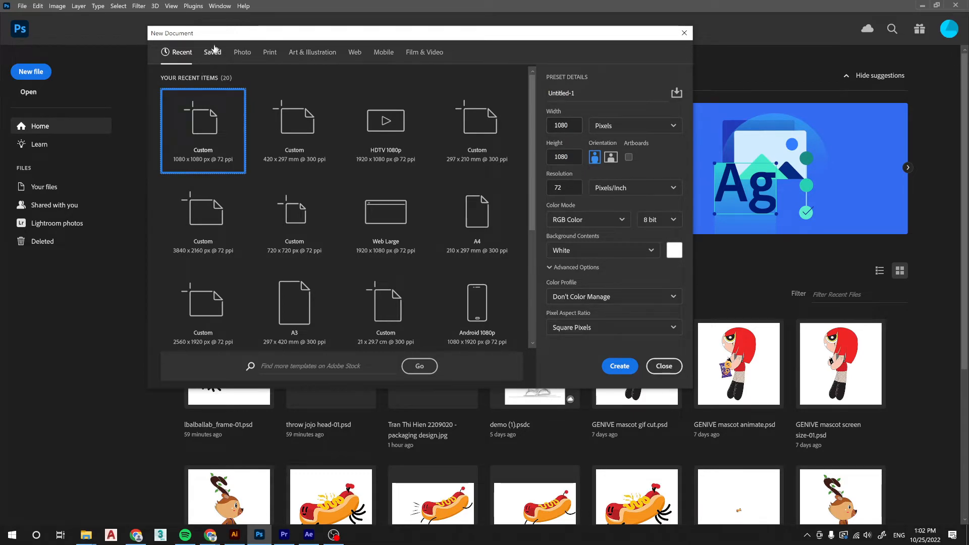
# Create a 1080 by 1080 px document from the film and video presets and fill its background with black.
pyautogui.click(425, 52)
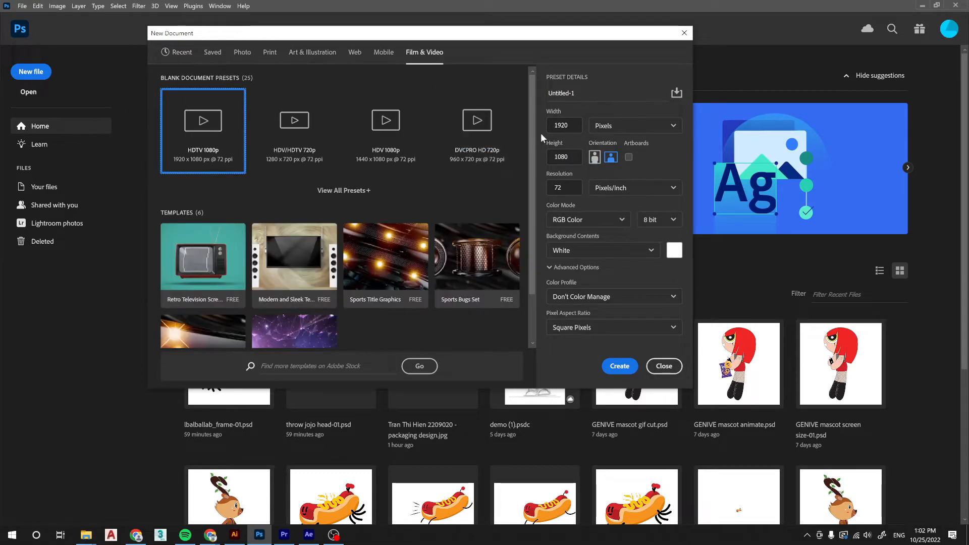
pyautogui.write('1080')
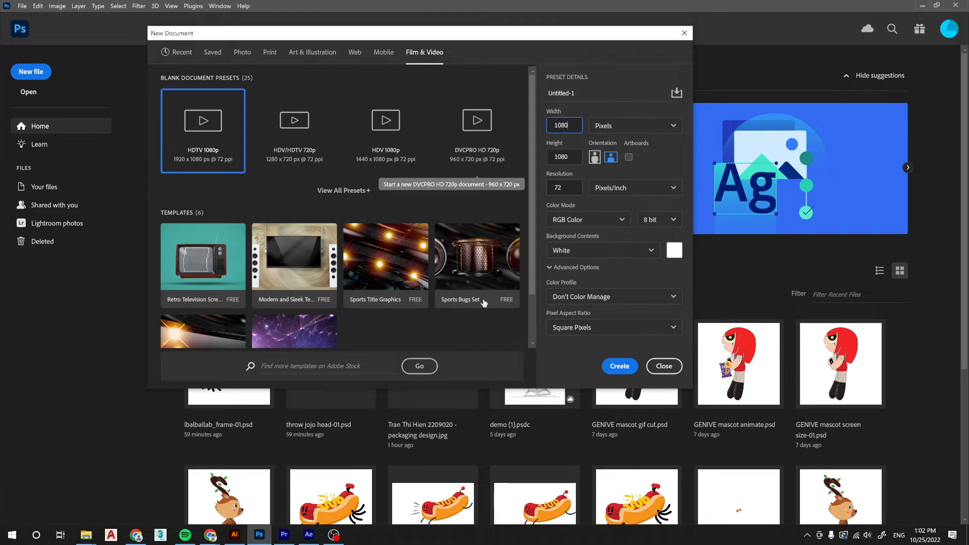
pyautogui.click(618, 365)
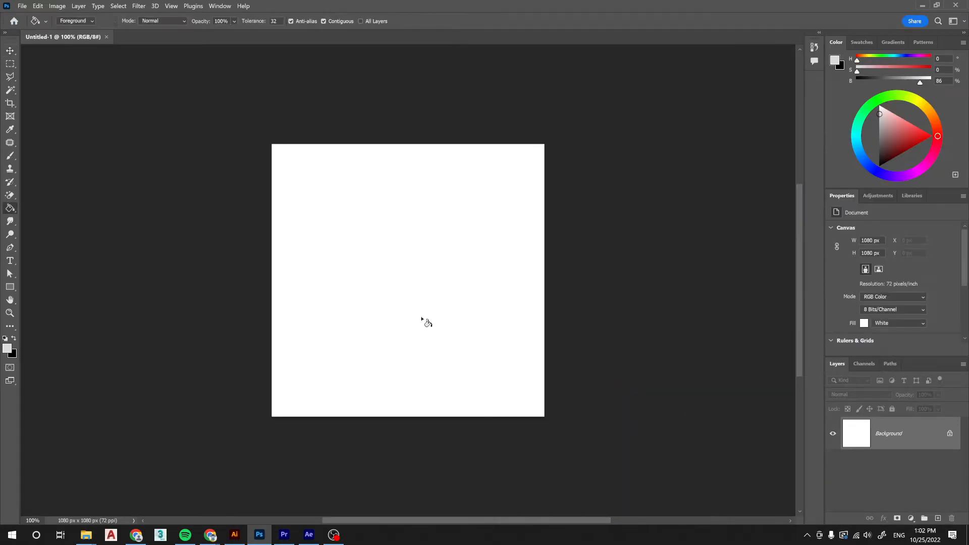
pyautogui.click(5, 338)
pyautogui.click(316, 357)
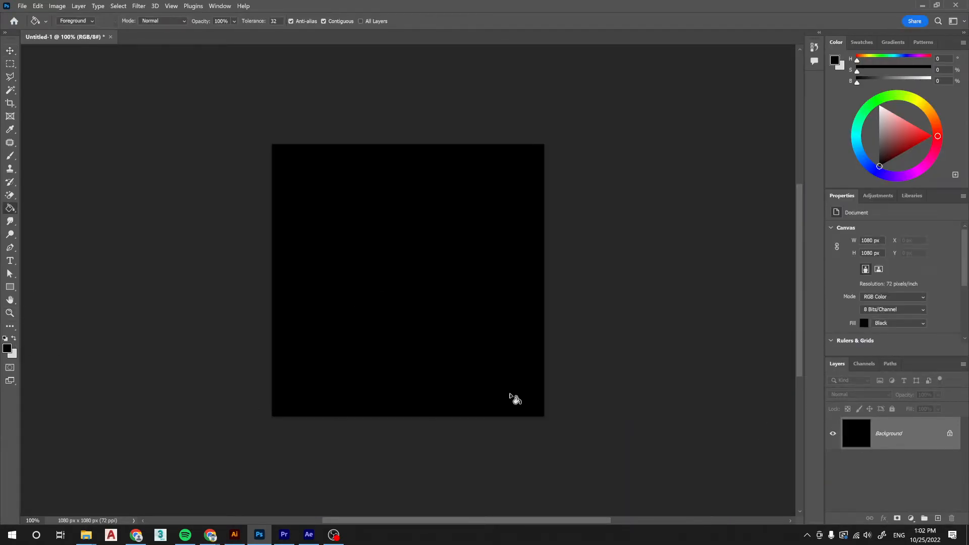
# Start saving the document on the computer and browse to the 02 content > pepsi > today folder.
pyautogui.hotkey('ctrl', 's')
pyautogui.click(222, 351)
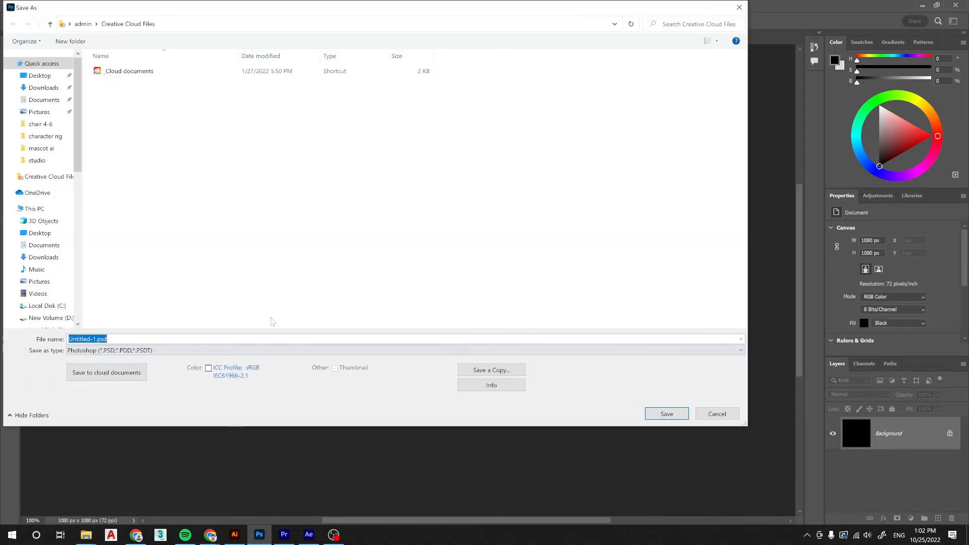
pyautogui.click(45, 149)
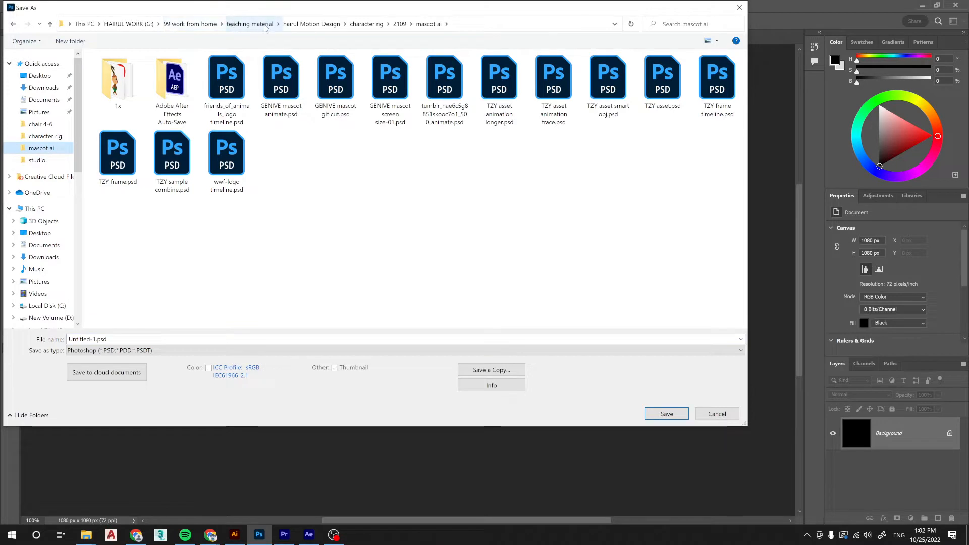
pyautogui.click(309, 25)
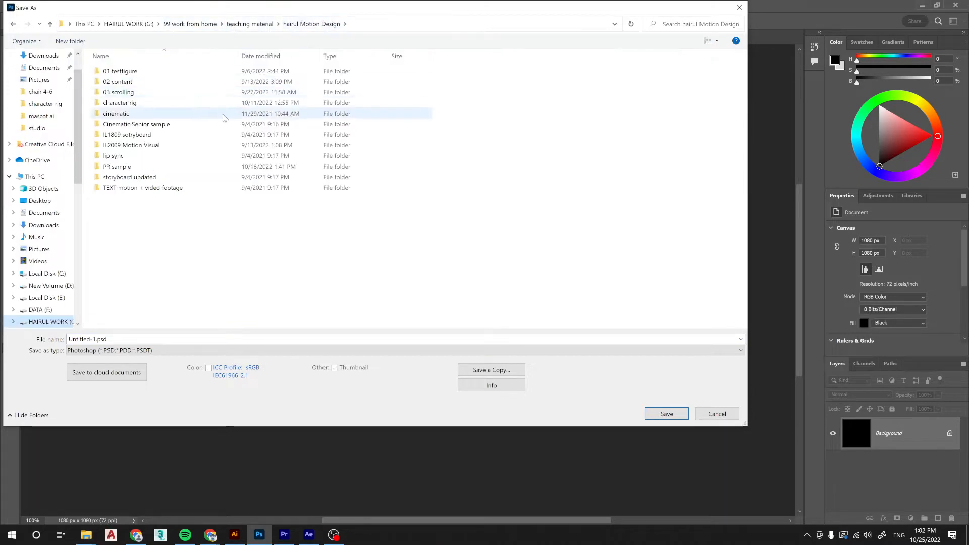
pyautogui.doubleClick(142, 82)
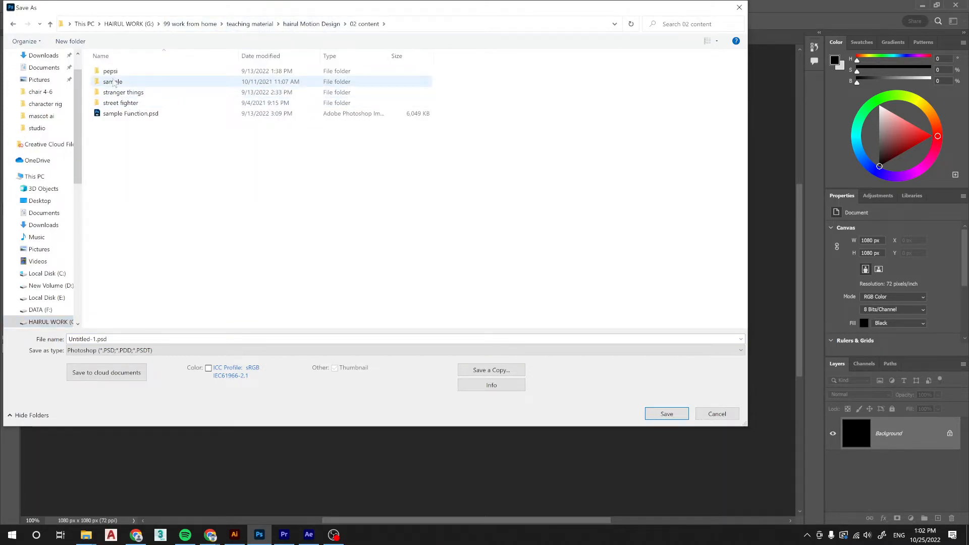
pyautogui.click(86, 534)
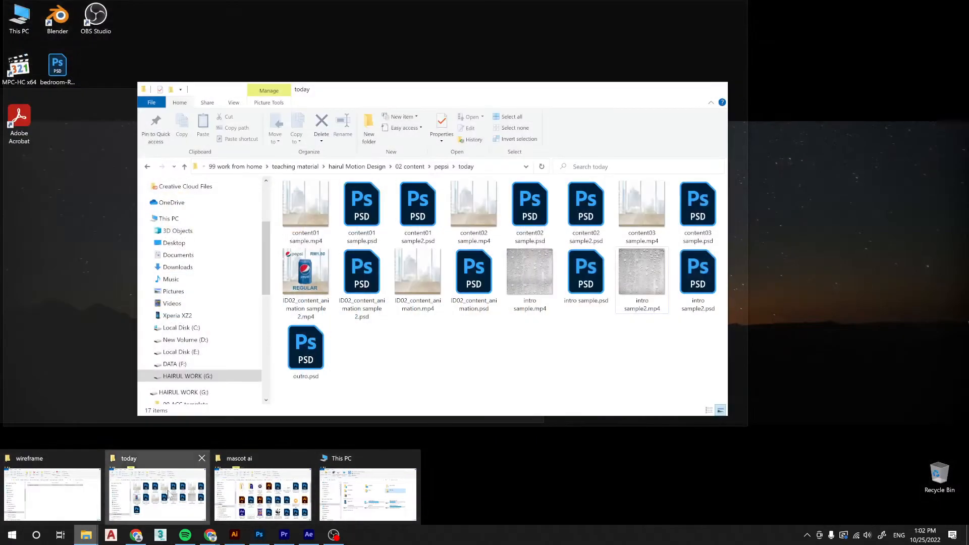
pyautogui.click(156, 492)
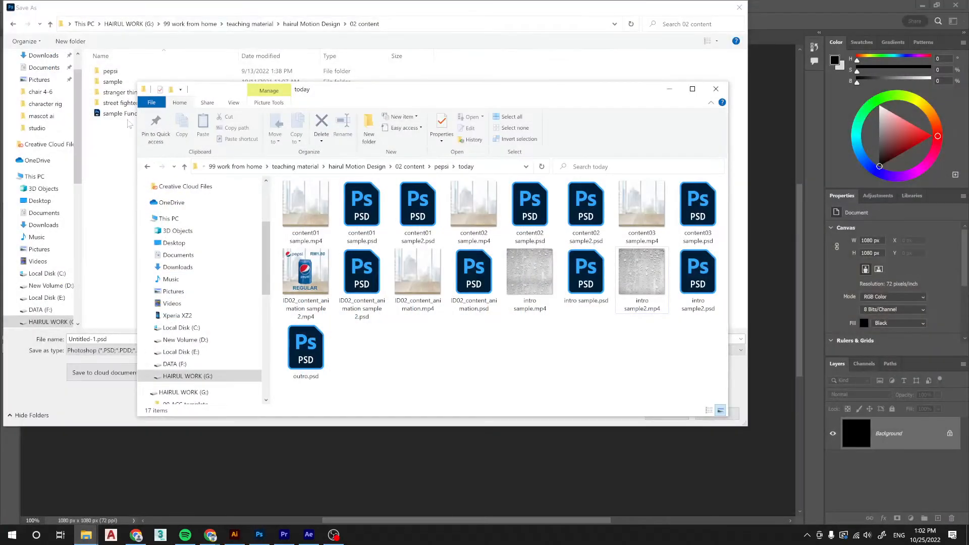
pyautogui.doubleClick(110, 71)
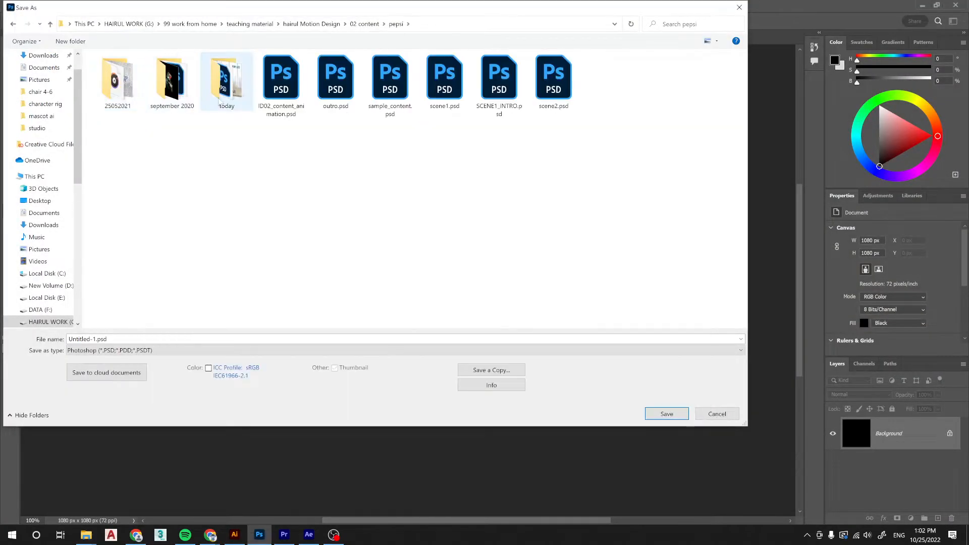
pyautogui.doubleClick(225, 96)
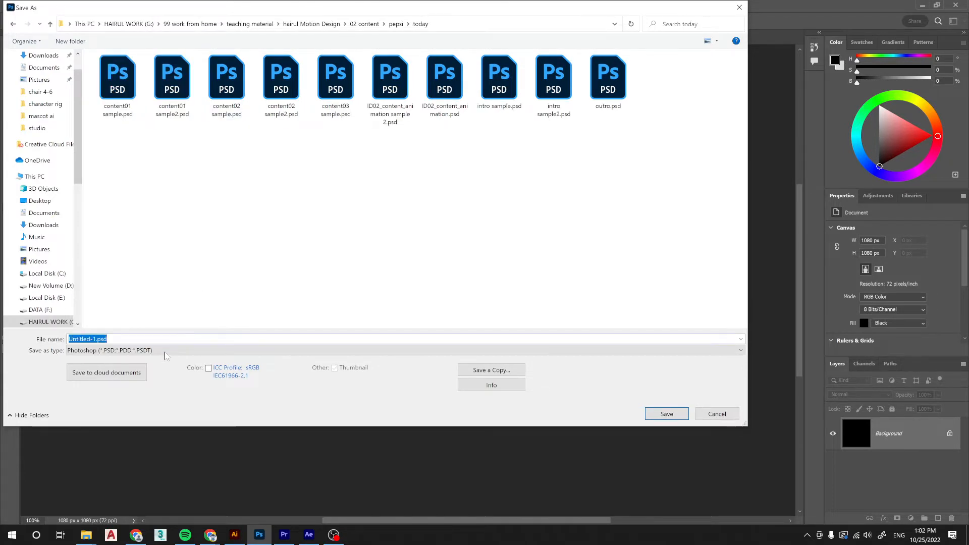
# Save the black image as a JPEG named 1080x1080 with quality 8.
pyautogui.click(167, 350)
pyautogui.click(96, 408)
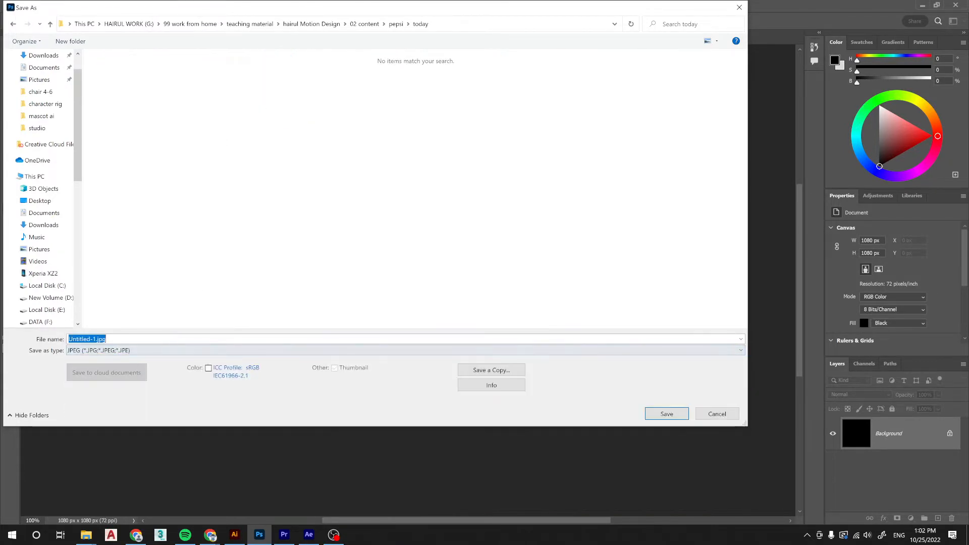
pyautogui.write('1080x1080')
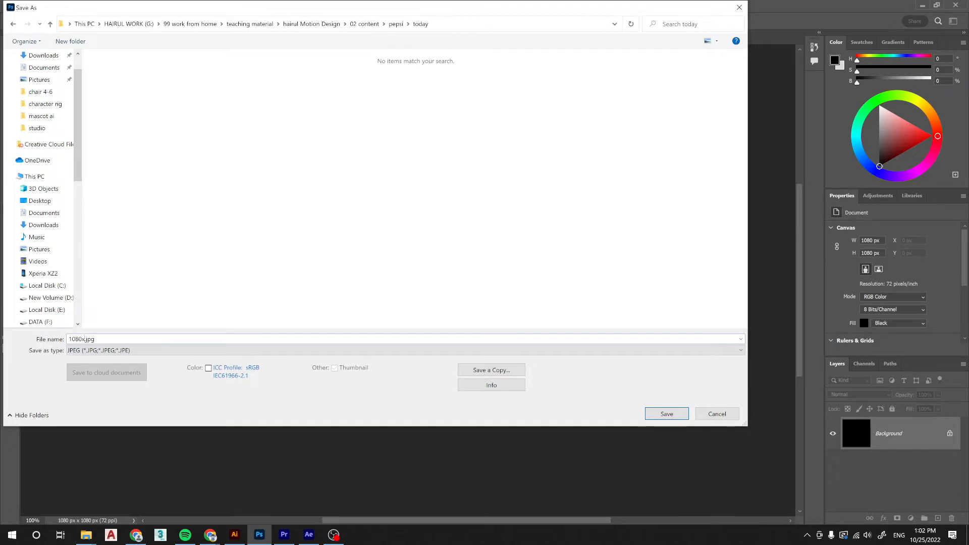
pyautogui.press('Return')
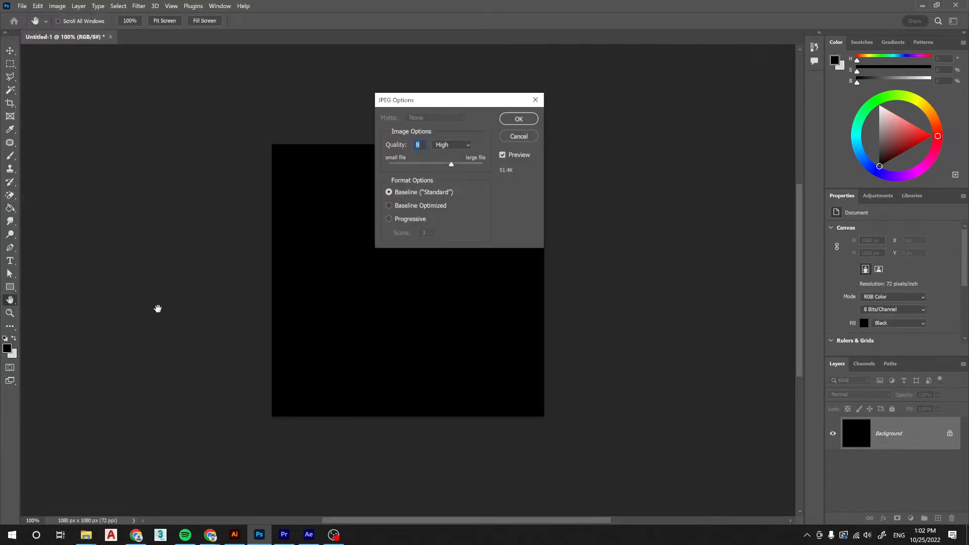
pyautogui.press('Return')
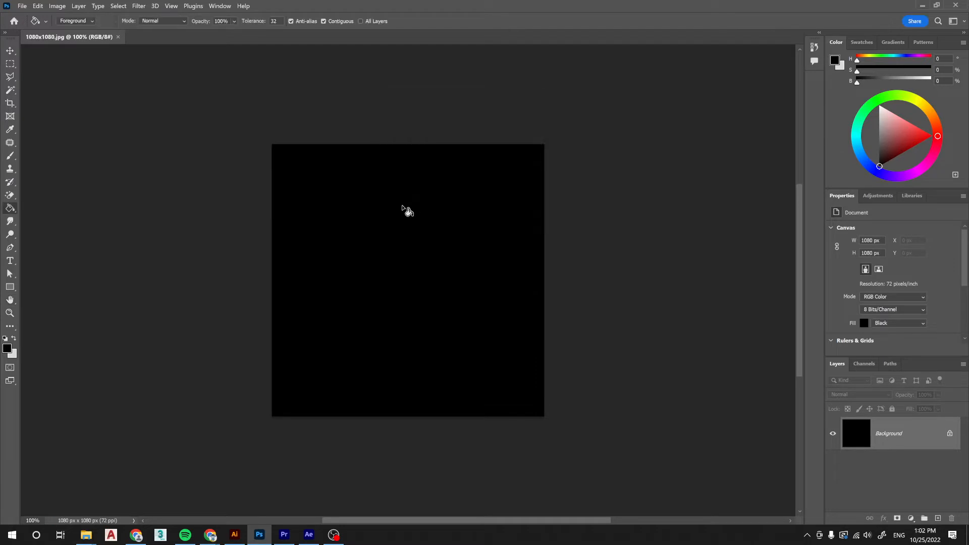
# Save the image again over 1080x1080.jpg with the JPEG quality raised to 12, Maximum.
pyautogui.hotkey('ctrl', 'shift', 's')
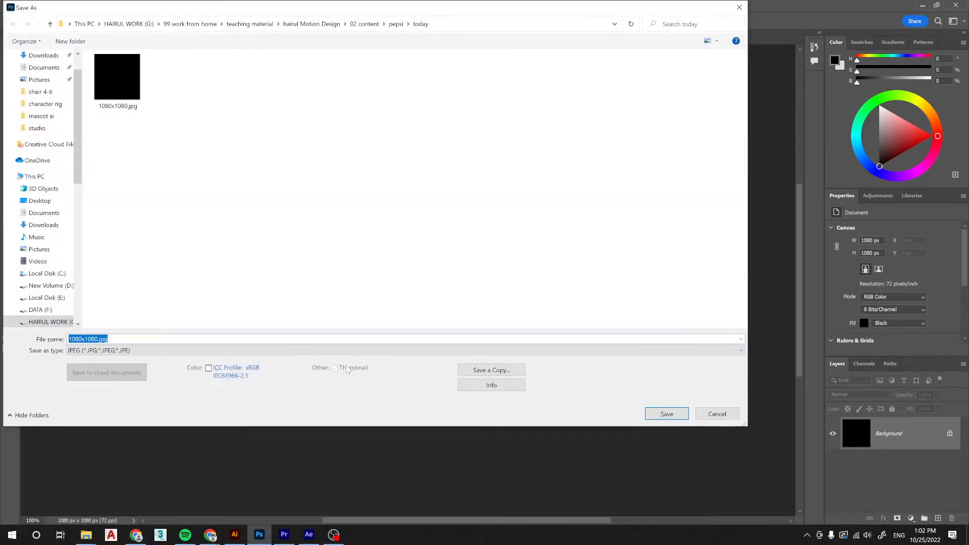
pyautogui.press('Return')
pyautogui.press('Left')
pyautogui.press('Return')
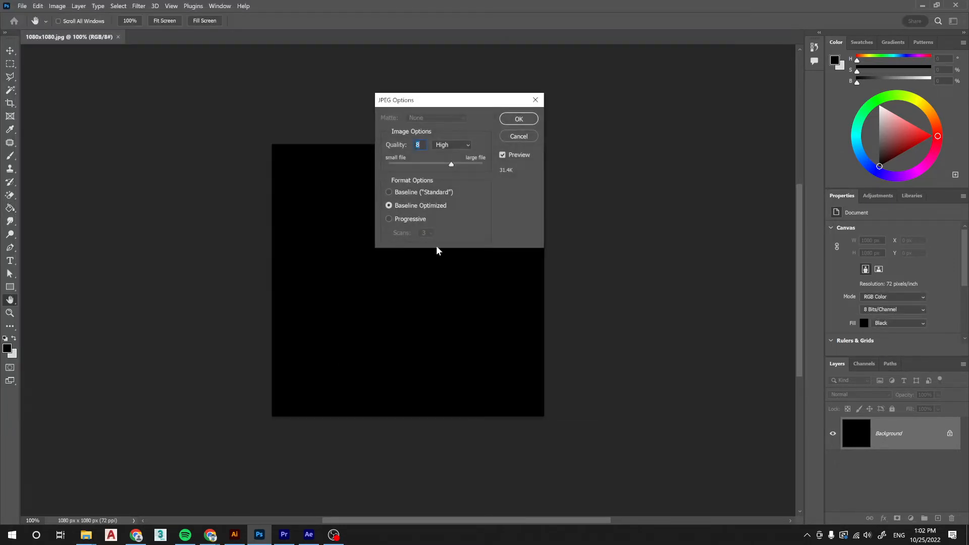
pyautogui.moveTo(449, 167); pyautogui.dragTo(548, 153)
pyautogui.click(535, 118)
# Create a 1920 by 1080 px document from the HDTV 1080p preset and fill its background with black.
pyautogui.click(22, 5)
pyautogui.click(28, 16)
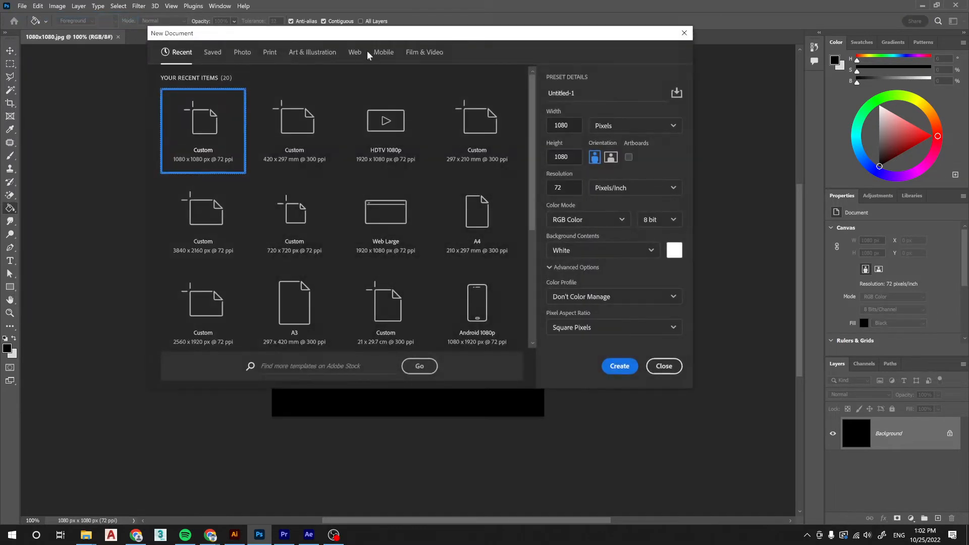
pyautogui.click(423, 52)
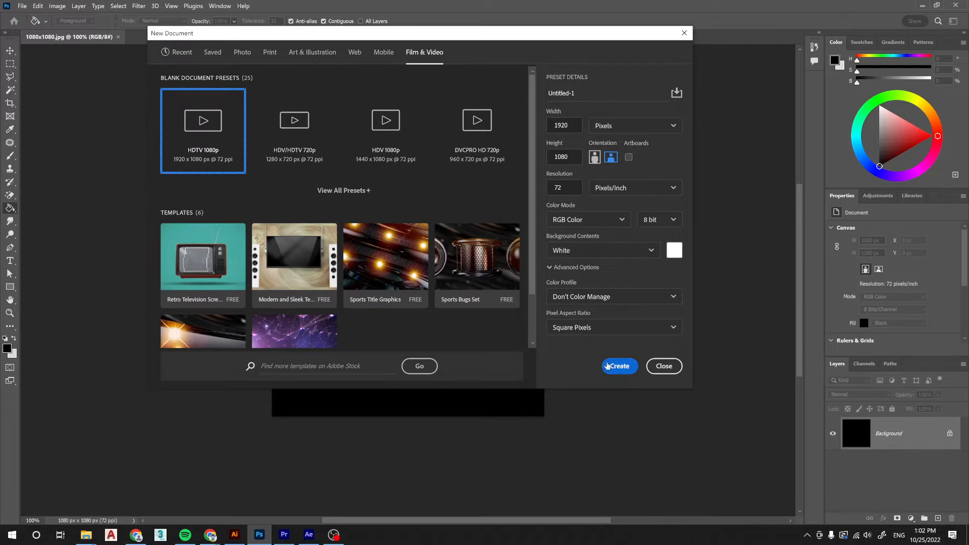
pyautogui.click(618, 367)
pyautogui.click(424, 299)
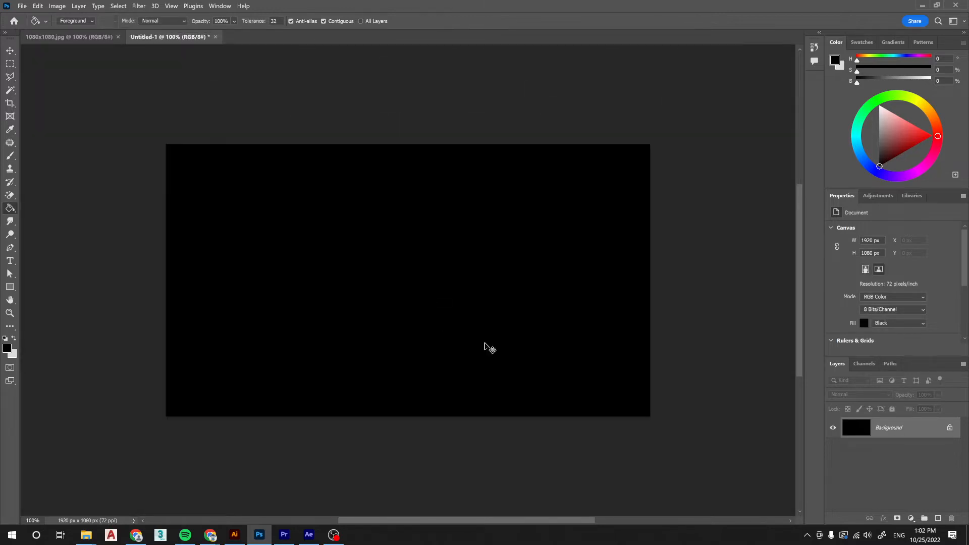
# Save the image as the JPEG 1920x1080 in the today folder at quality 12, and close both open documents.
pyautogui.hotkey('ctrl', 's')
pyautogui.click(207, 354)
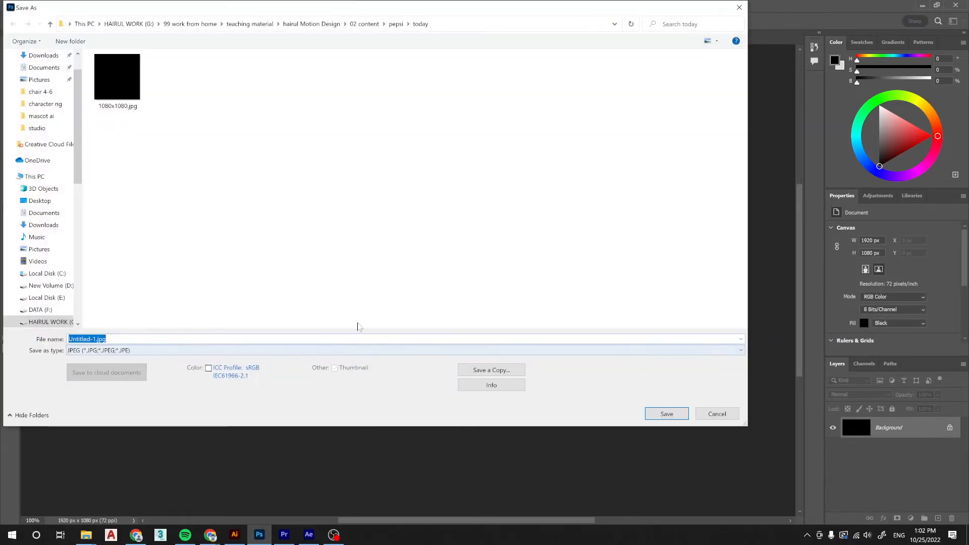
pyautogui.write('1920x1080')
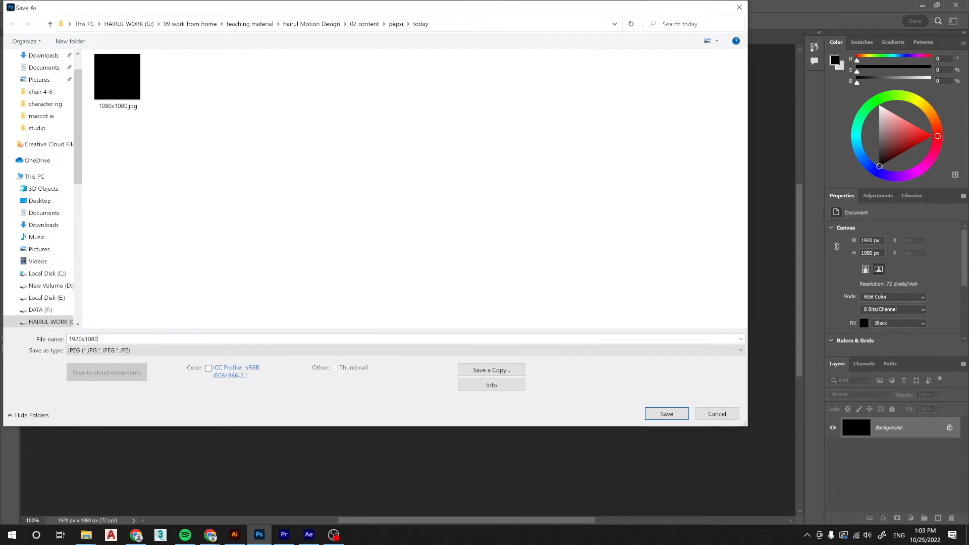
pyautogui.press('Return')
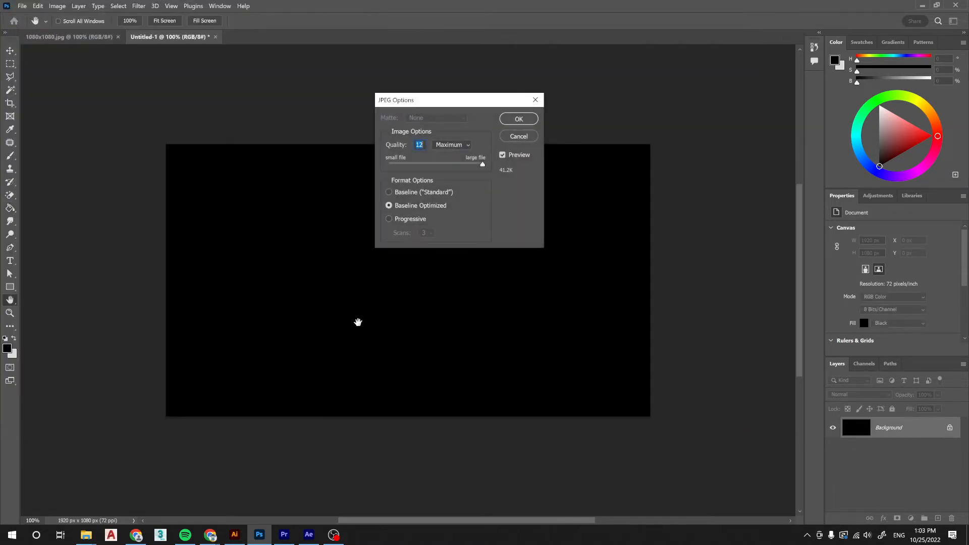
pyautogui.press('Return')
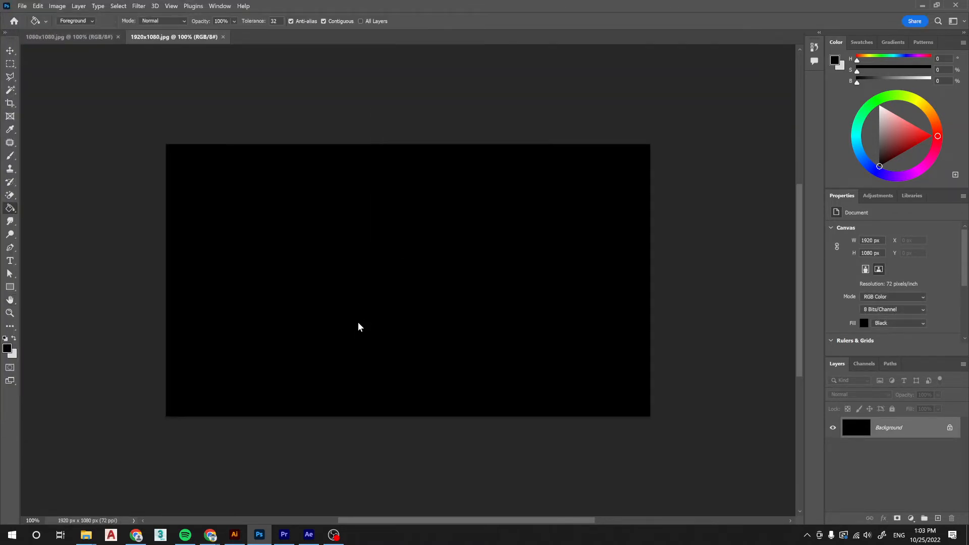
pyautogui.click(224, 37)
pyautogui.click(119, 37)
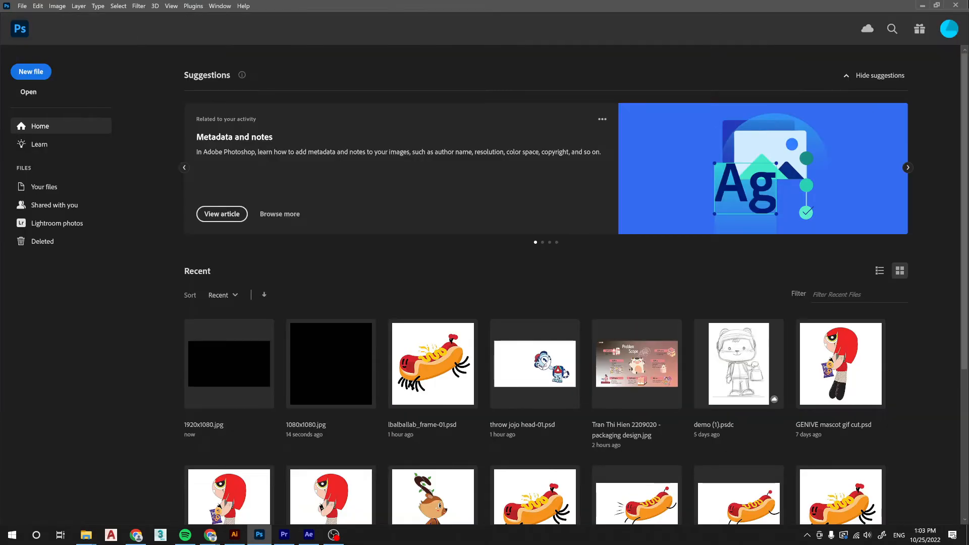
# Switch to the today folder in File Explorer and check the saved 1080x1080.jpg.
pyautogui.hotkey('alt', 'Tab')
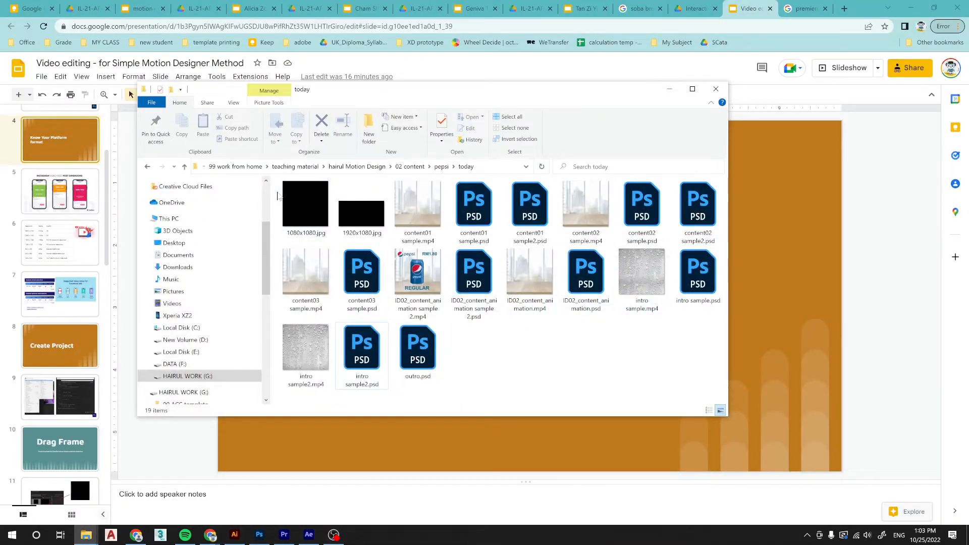
pyautogui.doubleClick(292, 196)
pyautogui.click(935, 54)
# Switch to Premiere Pro and create a new empty project named Untitled.
pyautogui.click(284, 535)
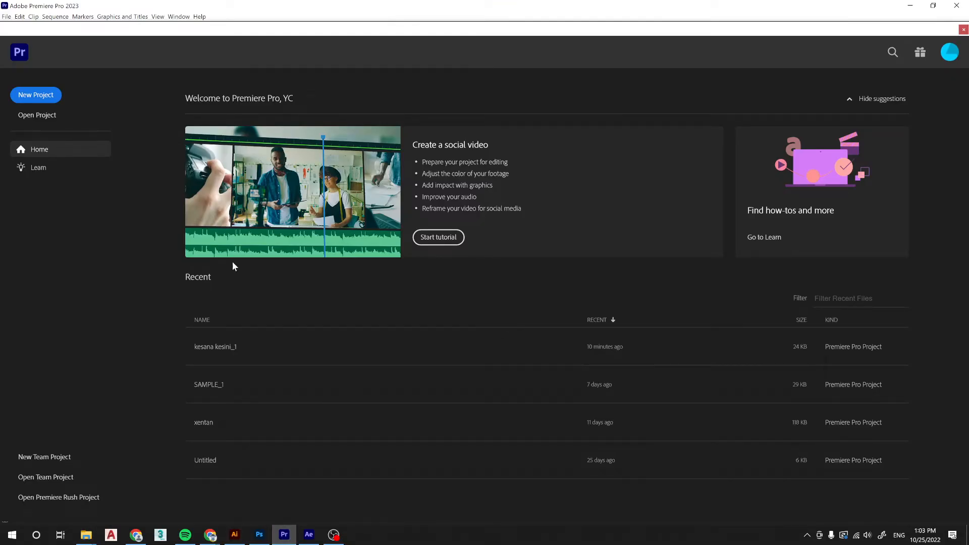
pyautogui.click(6, 17)
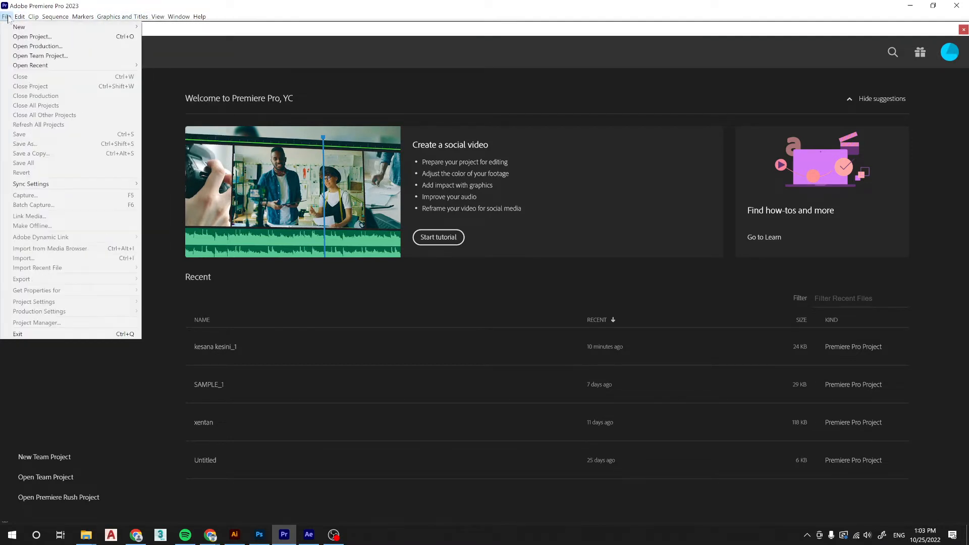
pyautogui.moveTo(11, 27)
pyautogui.click(183, 26)
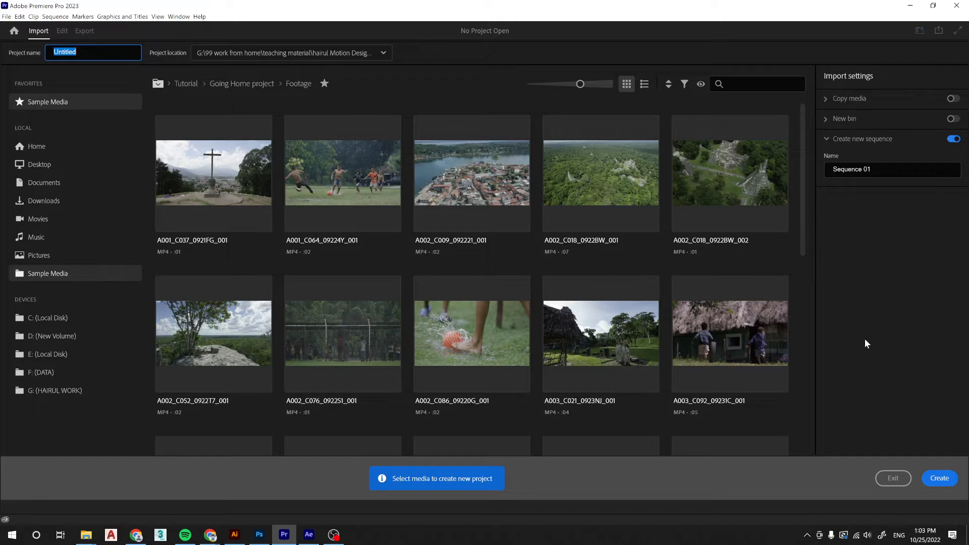
pyautogui.click(934, 479)
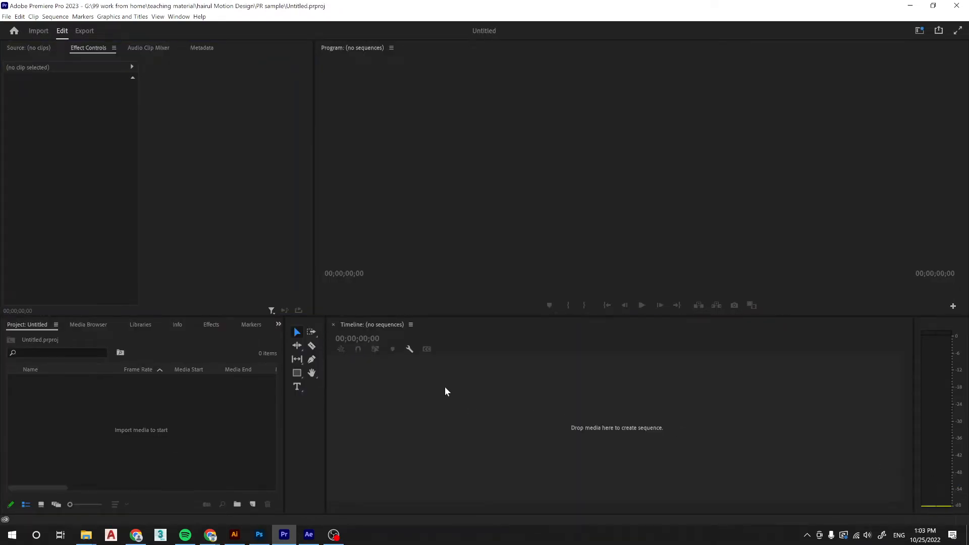
# Select the Editing workspace and reset it to its saved layout.
pyautogui.click(186, 422)
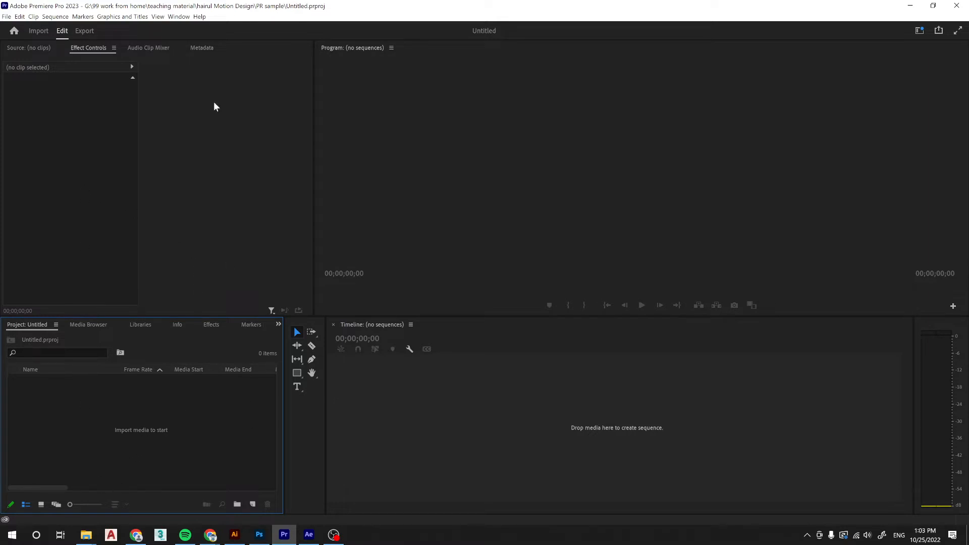
pyautogui.click(179, 17)
pyautogui.moveTo(238, 26)
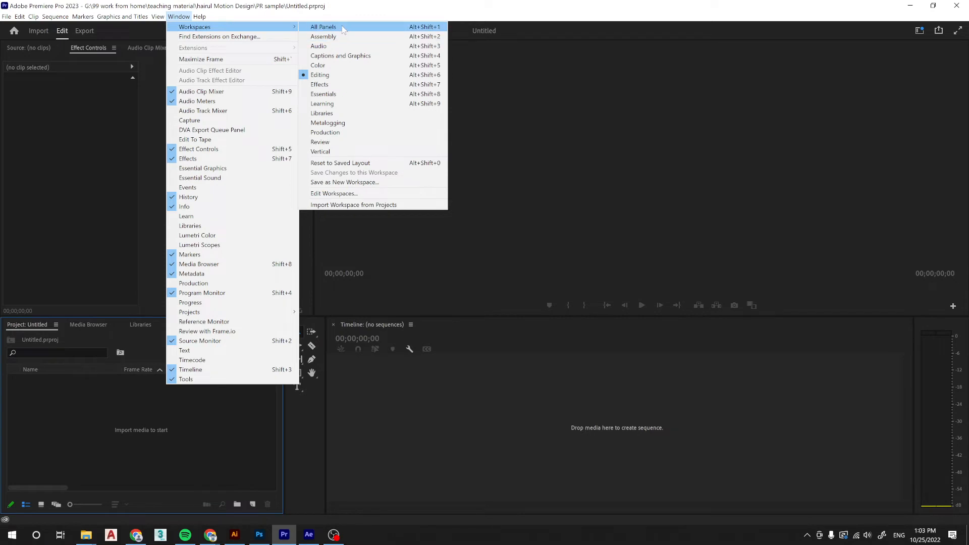
pyautogui.click(320, 75)
pyautogui.click(178, 17)
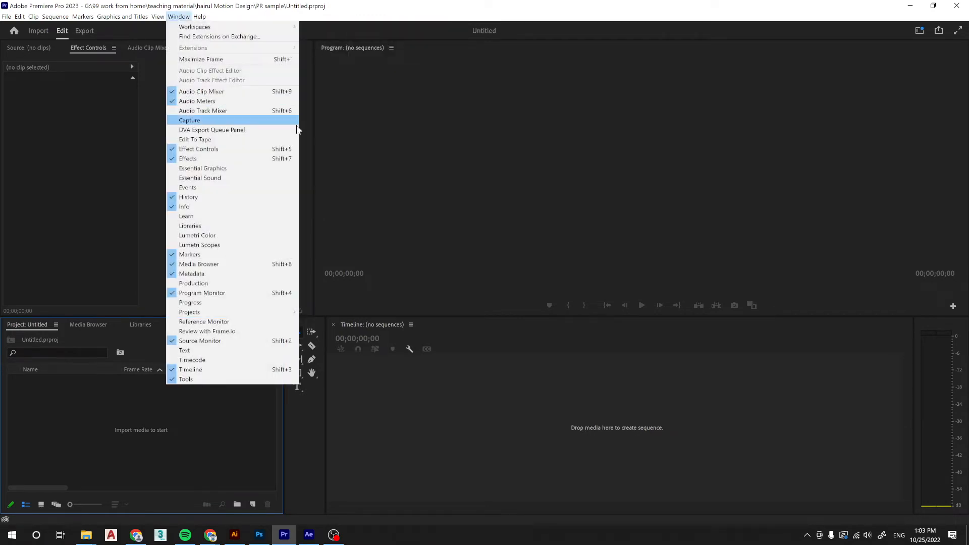
pyautogui.moveTo(270, 28)
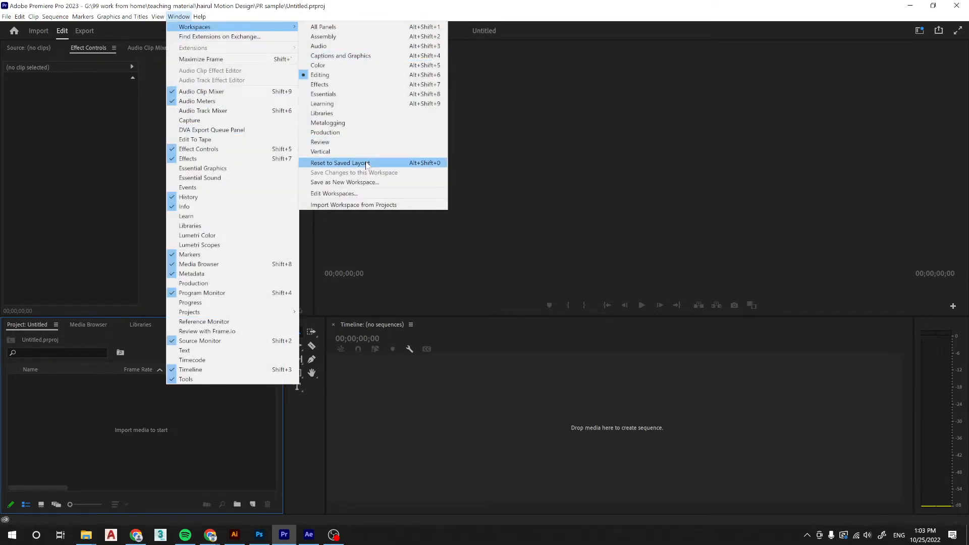
pyautogui.click(367, 164)
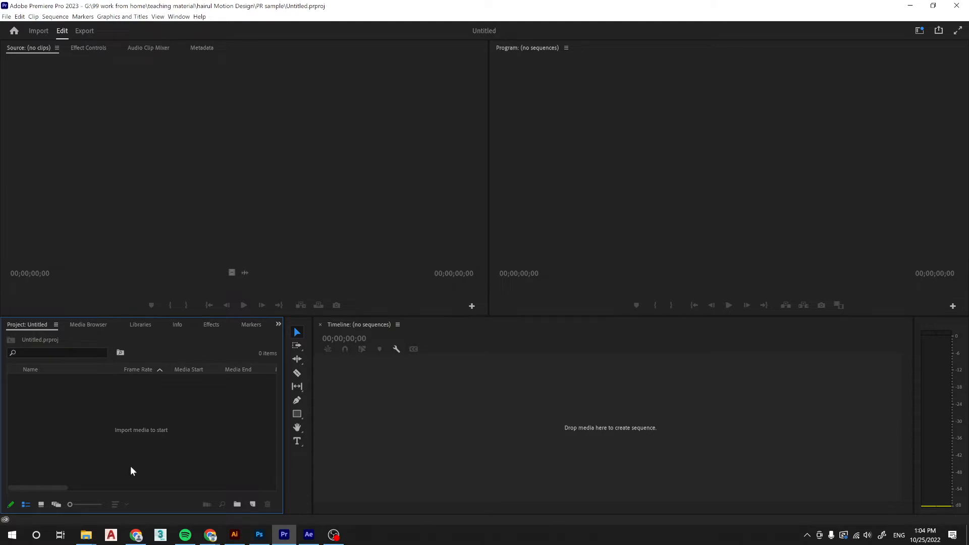
pyautogui.rightClick(145, 420)
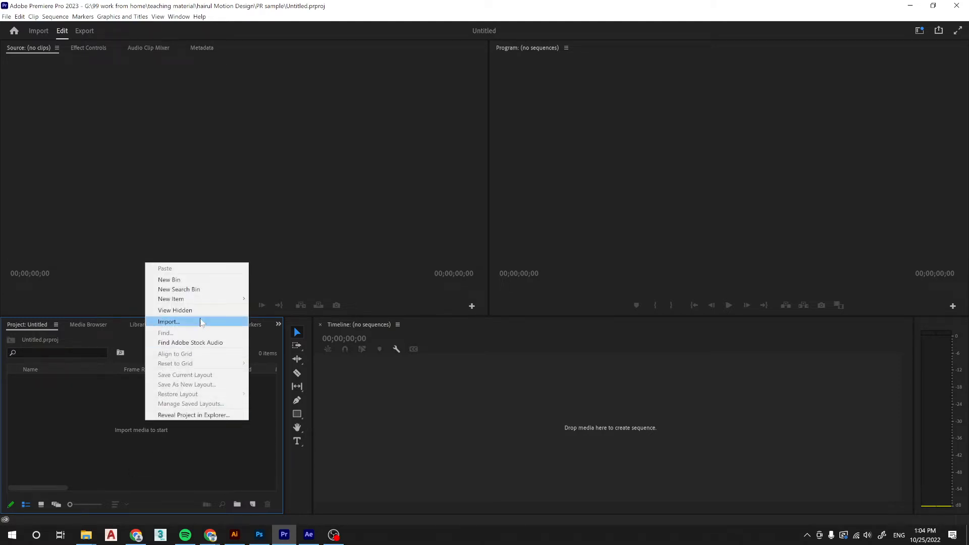
pyautogui.moveTo(223, 301)
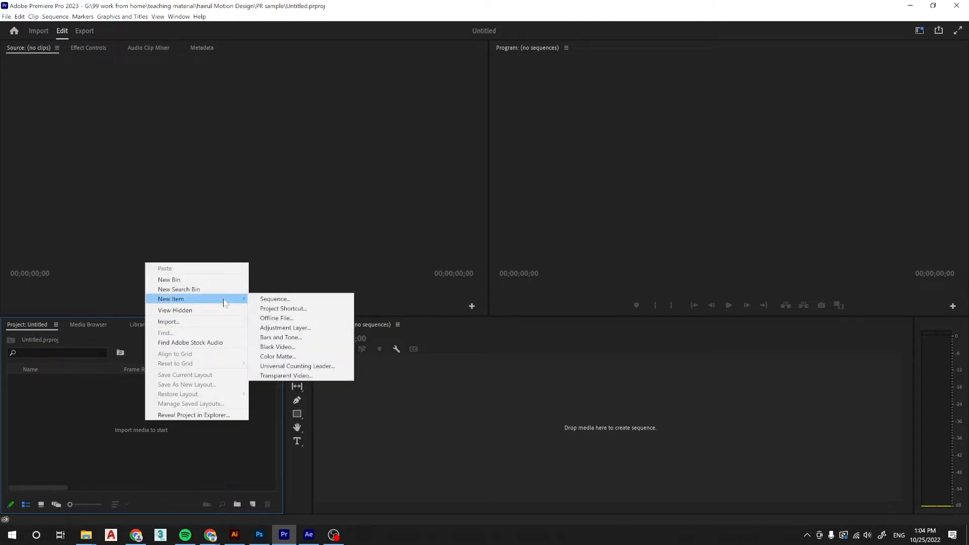
pyautogui.click(256, 299)
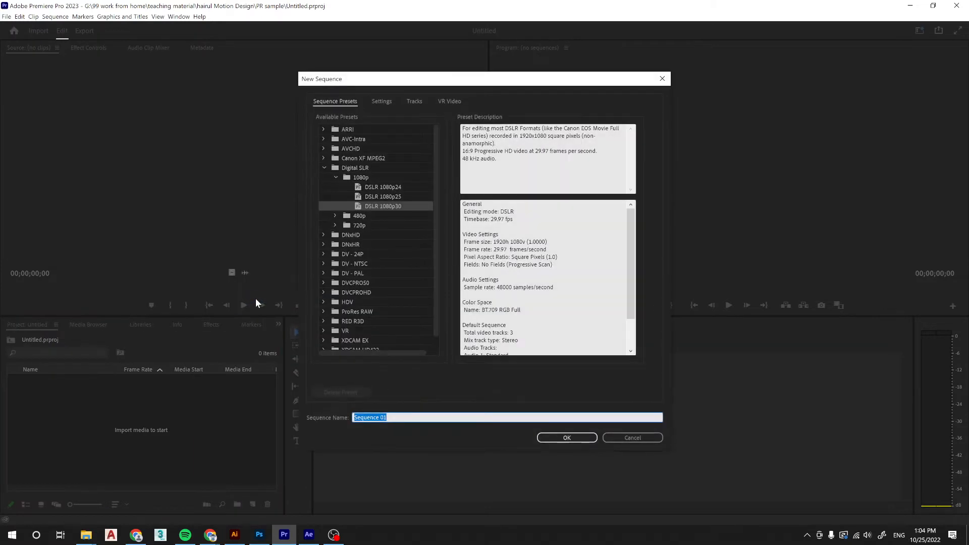
pyautogui.scroll(-1, 347, 186)
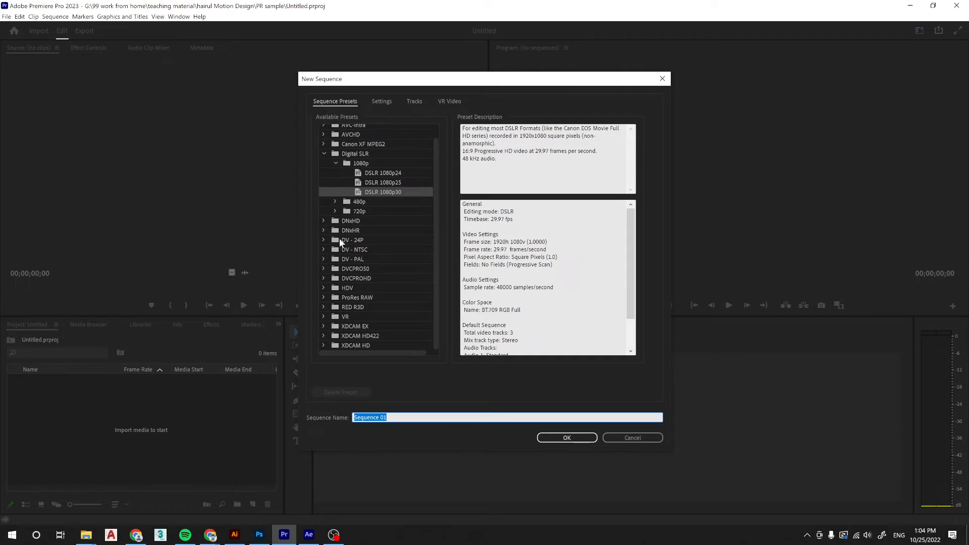
pyautogui.click(322, 269)
pyautogui.click(324, 267)
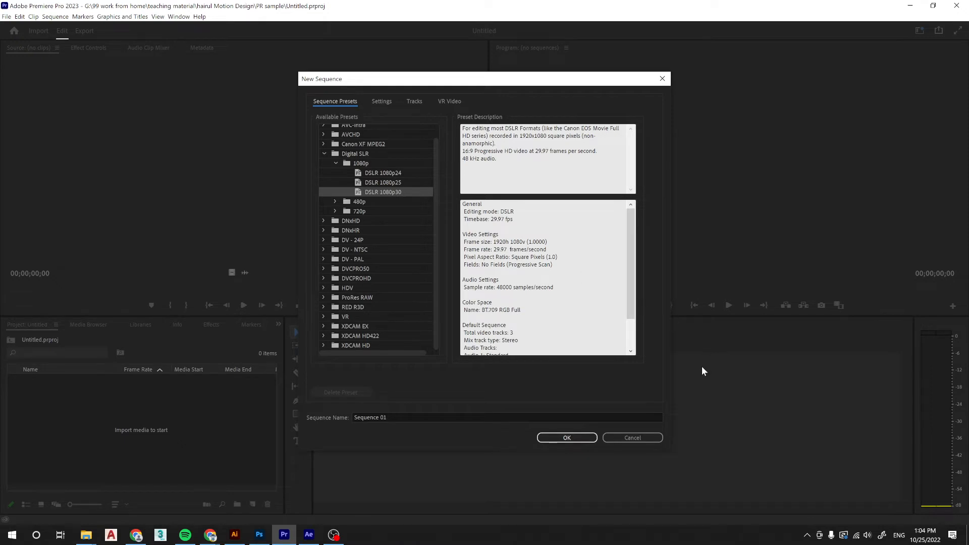
pyautogui.click(632, 437)
# Import 1080x1080.jpg from the today folder into the project.
pyautogui.moveTo(86, 535)
pyautogui.click(157, 494)
pyautogui.moveTo(306, 207); pyautogui.dragTo(77, 431)
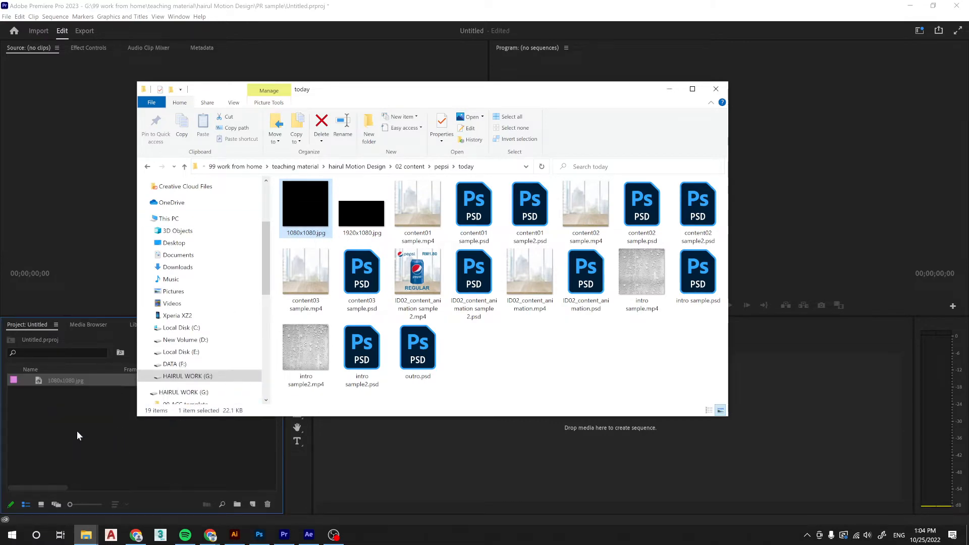
# Create a sequence on the timeline from 1080x1080.jpg and lock its video track V1.
pyautogui.rightClick(71, 378)
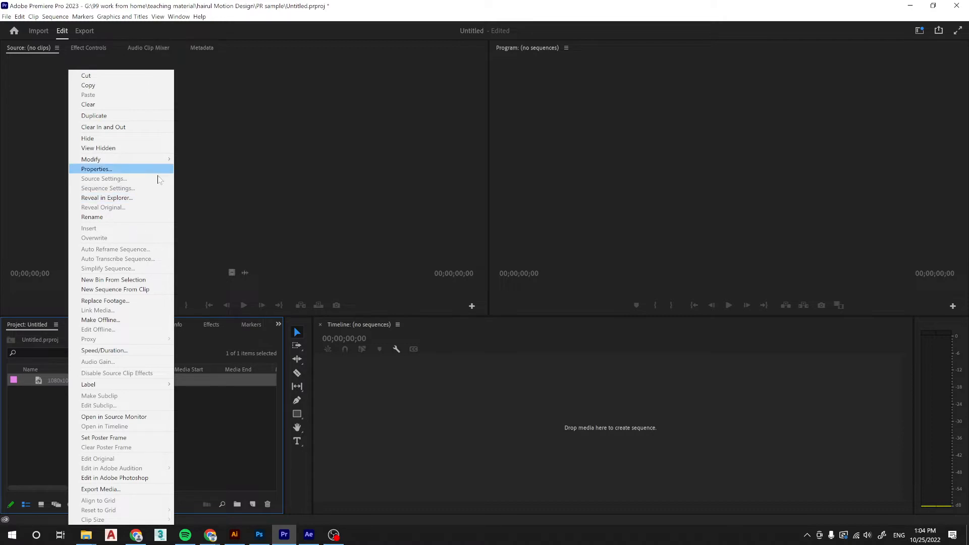
pyautogui.click(220, 444)
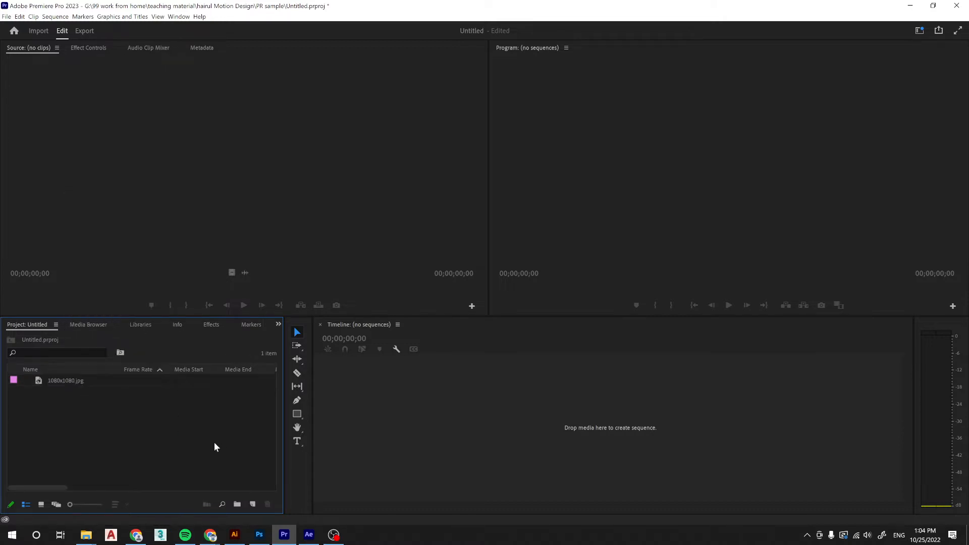
pyautogui.rightClick(72, 384)
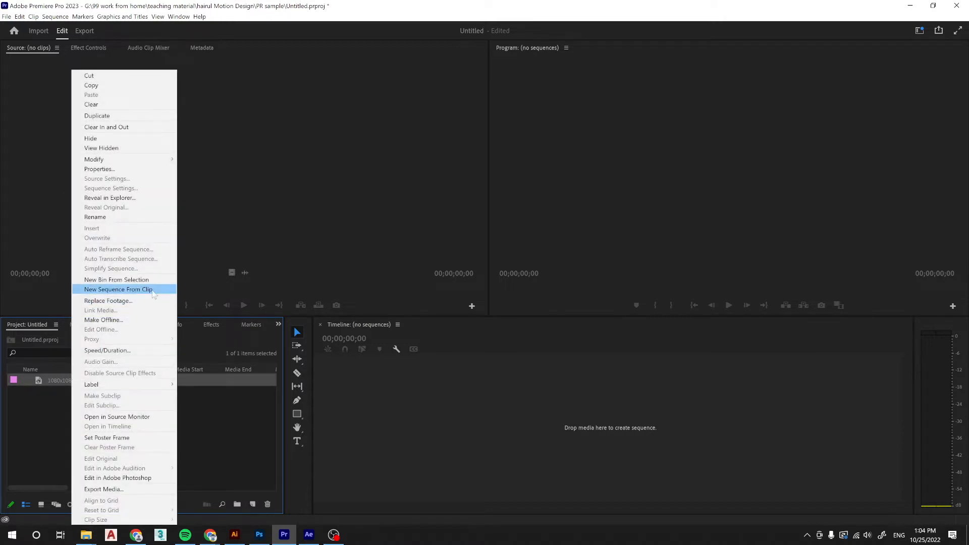
pyautogui.click(20, 412)
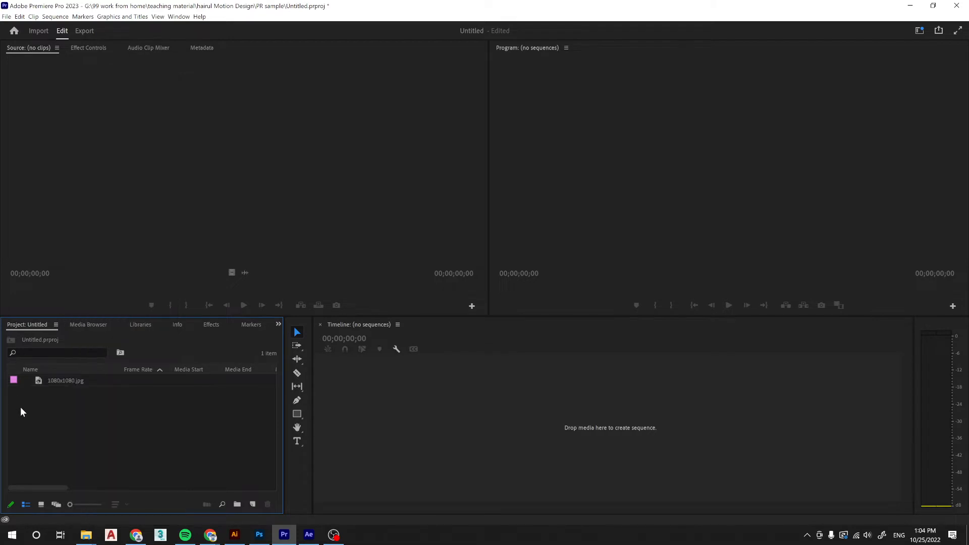
pyautogui.moveTo(65, 381); pyautogui.dragTo(381, 382)
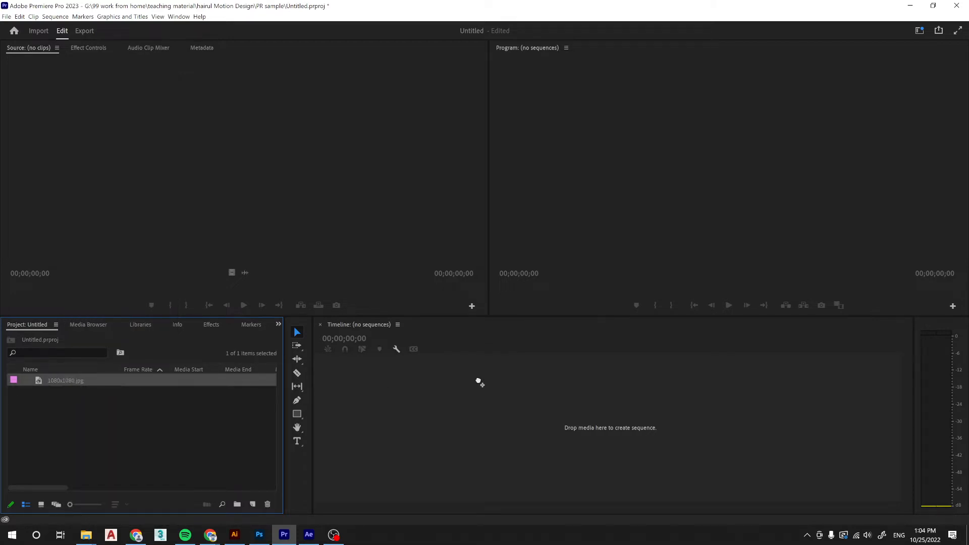
pyautogui.moveTo(478, 382); pyautogui.dragTo(479, 381)
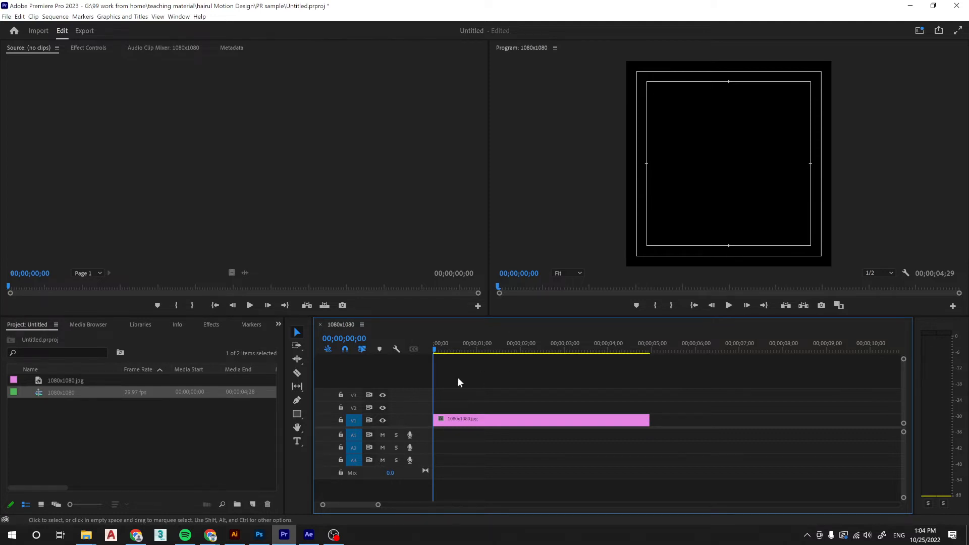
pyautogui.click(341, 420)
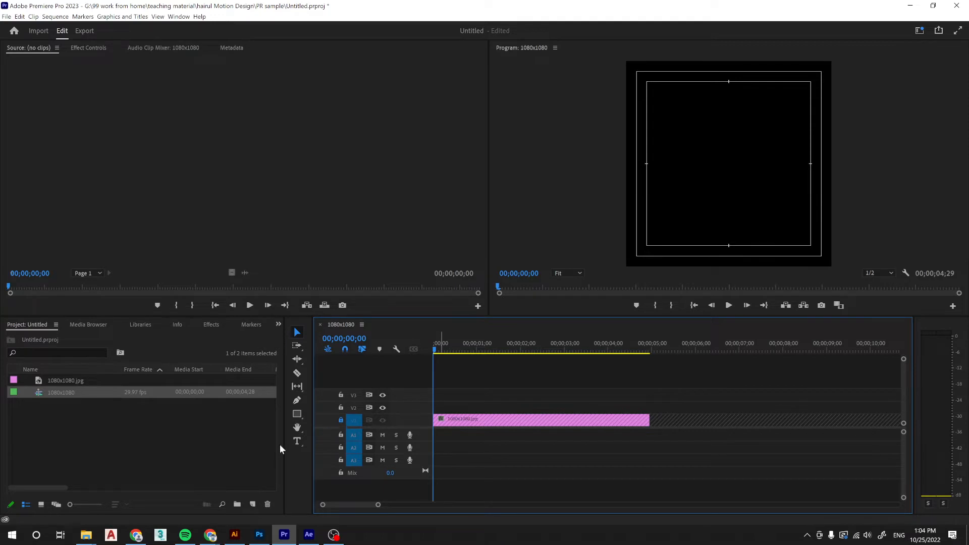
# Preview intro sample.mp4, ID02_content_animation sample 2.mp4 and content02 sample.mp4 from the today folder in the media player.
pyautogui.click(86, 535)
pyautogui.click(190, 497)
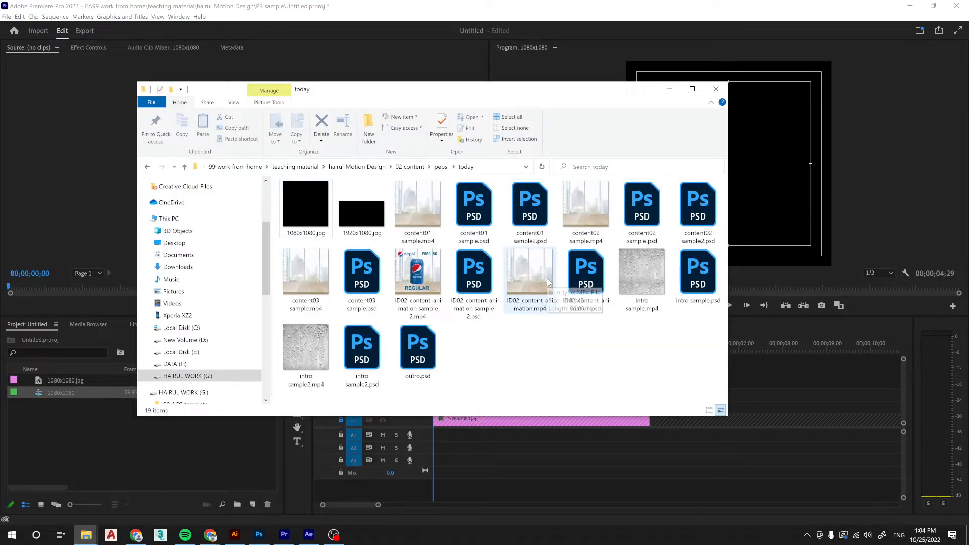
pyautogui.doubleClick(642, 258)
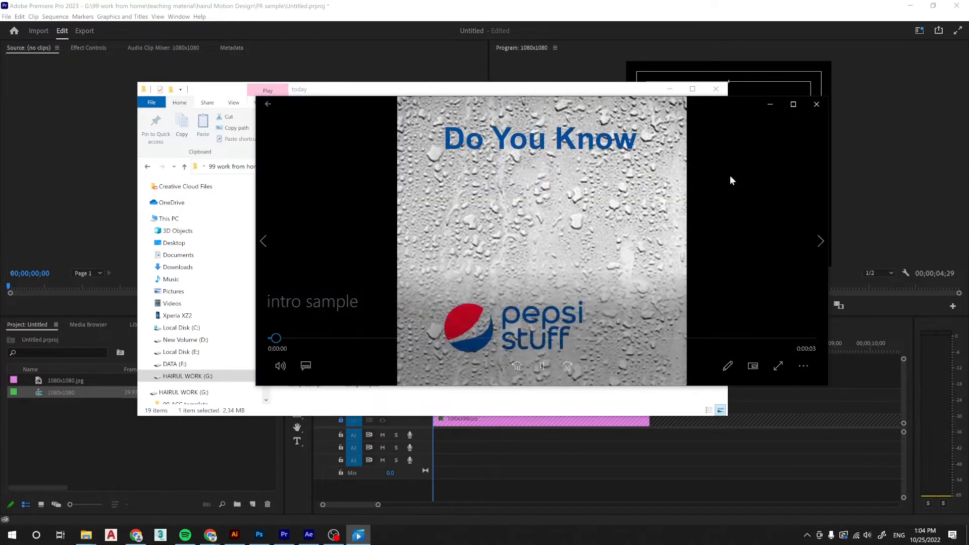
pyautogui.click(816, 101)
pyautogui.doubleClick(417, 275)
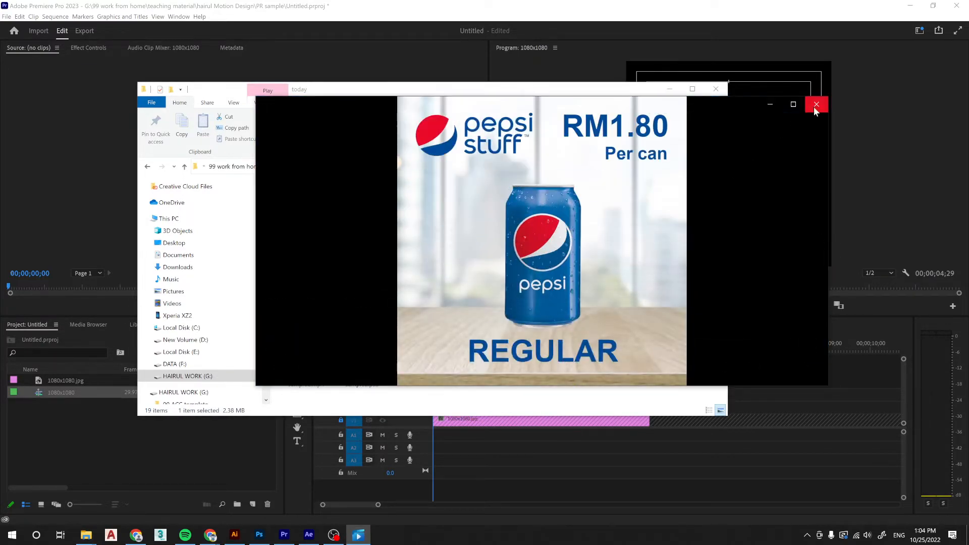
pyautogui.click(816, 105)
pyautogui.doubleClick(586, 207)
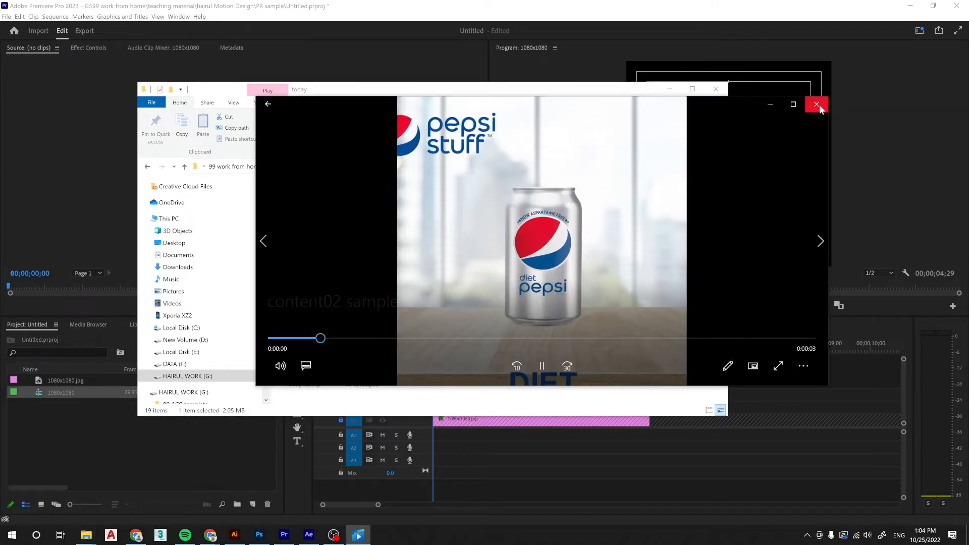
pyautogui.click(816, 104)
pyautogui.click(610, 386)
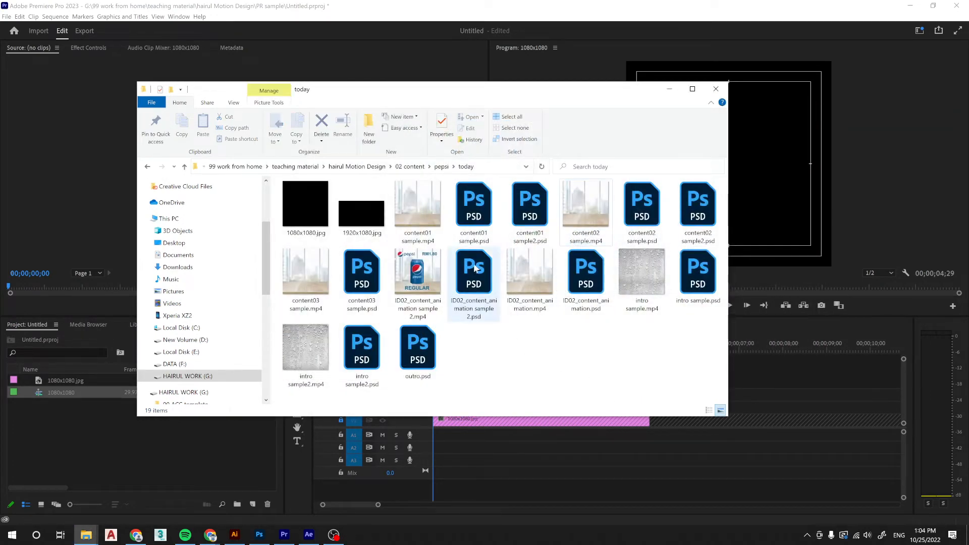
# Place intro sample.mp4 on track V2 at the start of the sequence and scrub the playhead to 00;00;02;03.
pyautogui.moveTo(600, 86); pyautogui.dragTo(741, 42)
pyautogui.moveTo(788, 227); pyautogui.dragTo(429, 408)
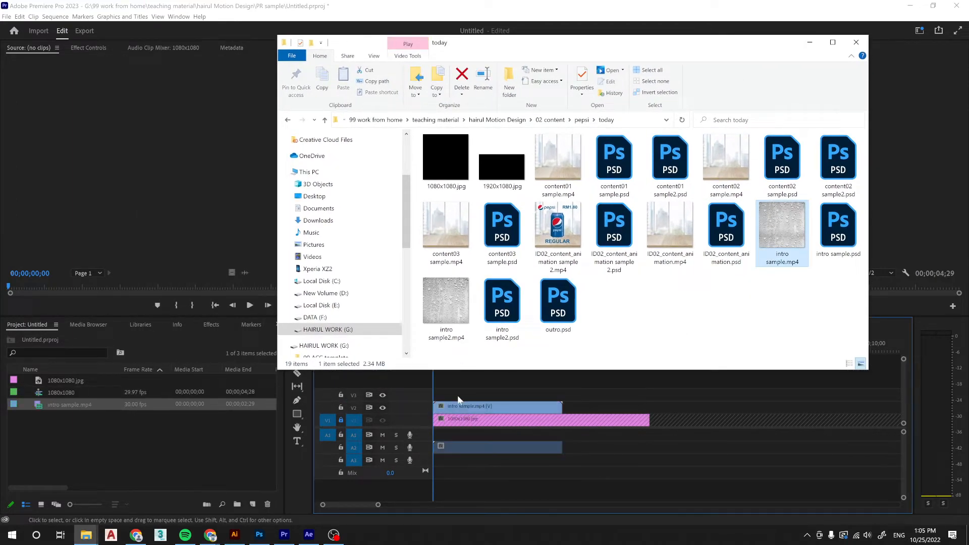
pyautogui.click(438, 349)
pyautogui.moveTo(438, 349); pyautogui.dragTo(525, 350)
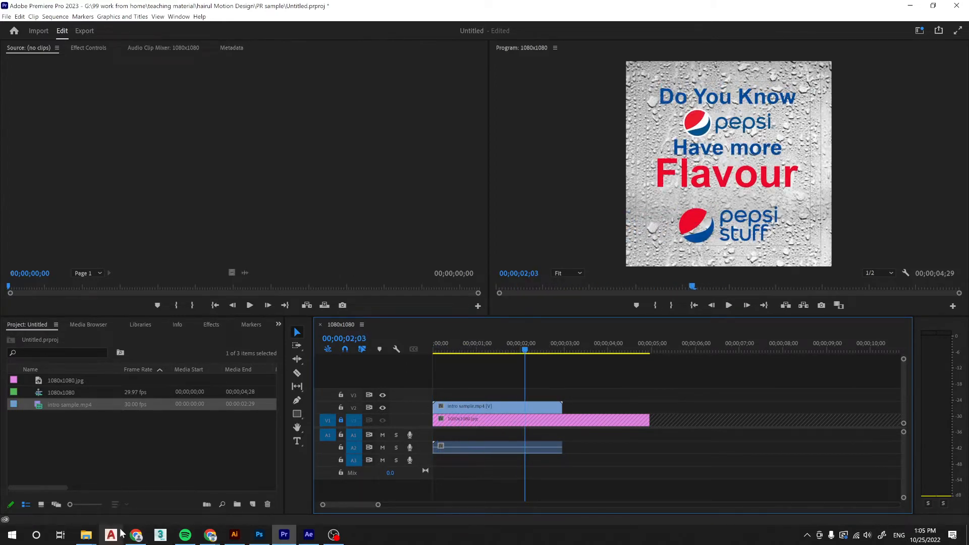
# Go back to the today folder and preview ID02_content_animation sample 2.mp4 in the media player.
pyautogui.moveTo(87, 535)
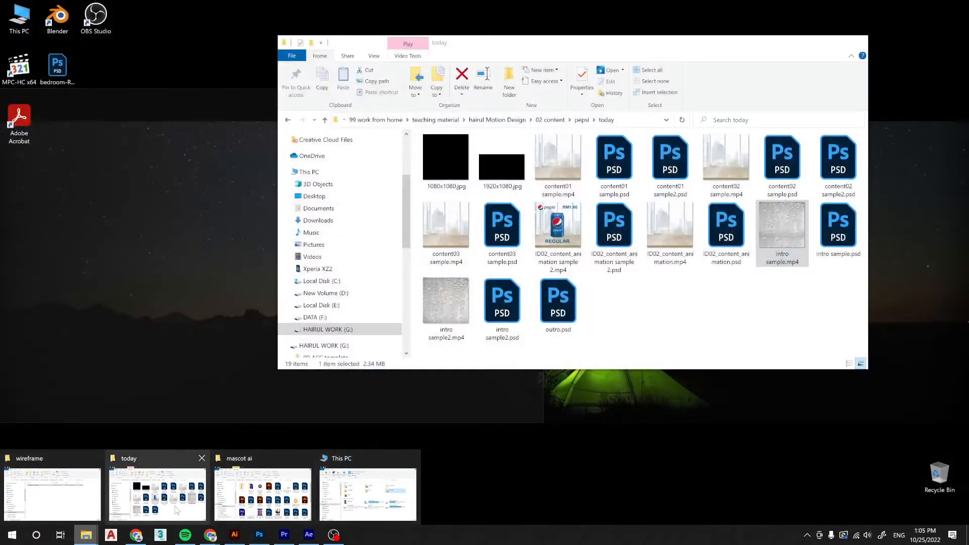
pyautogui.click(151, 494)
pyautogui.keyDown('ctrl'); pyautogui.click(722, 156); pyautogui.keyUp('ctrl')
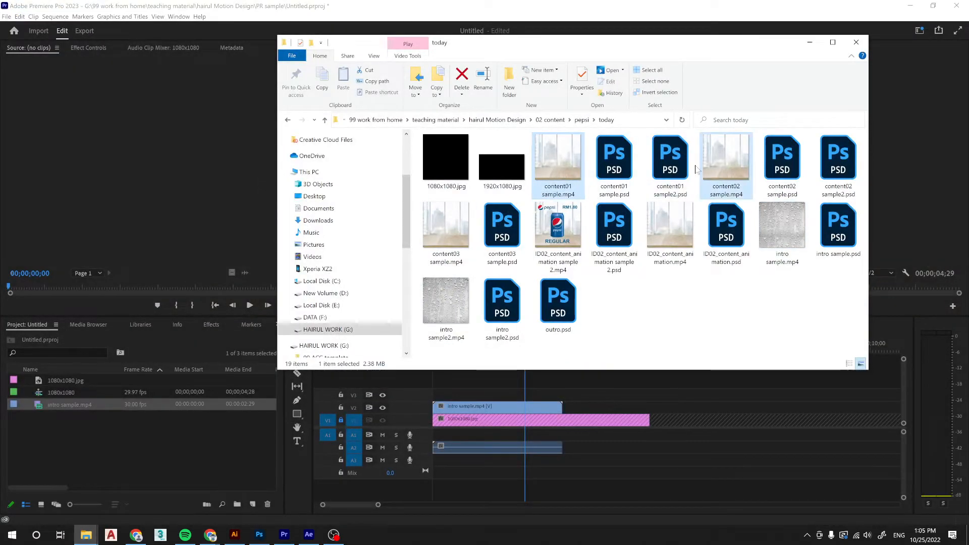
pyautogui.keyDown('ctrl'); pyautogui.click(447, 227); pyautogui.keyUp('ctrl')
pyautogui.doubleClick(549, 232)
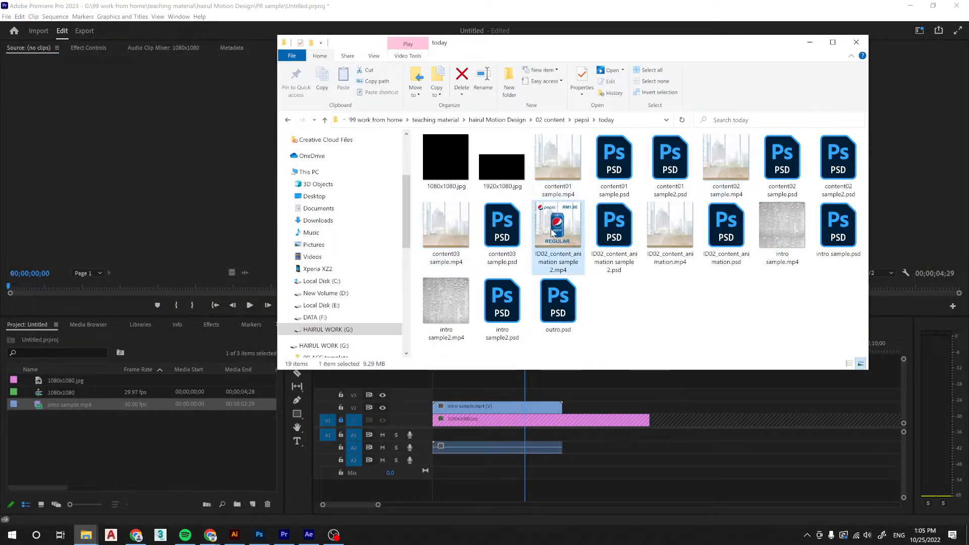
pyautogui.click(726, 338)
pyautogui.click(809, 107)
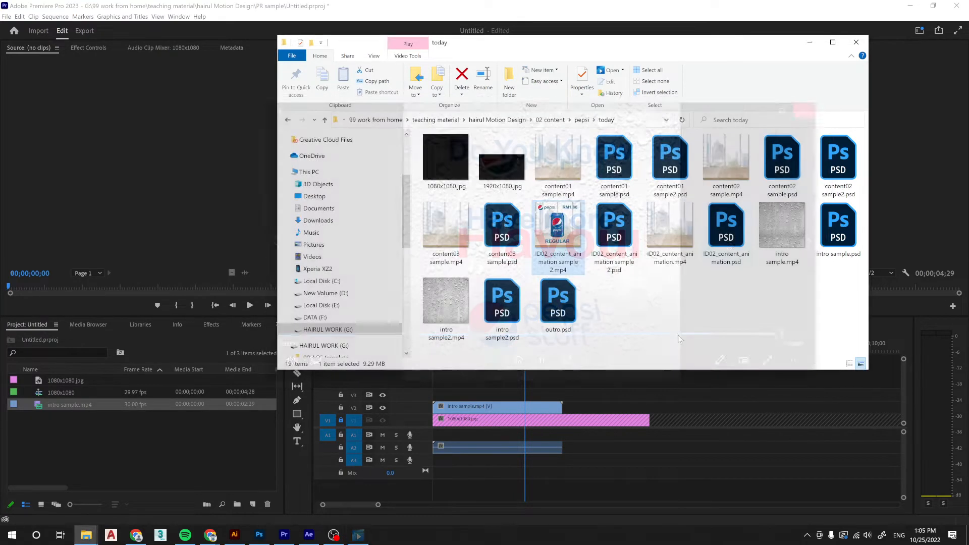
pyautogui.click(690, 312)
# Add content01, content02 and content03 sample.mp4 together to track V2, butted against the end of the intro clip.
pyautogui.click(561, 169)
pyautogui.keyDown('ctrl'); pyautogui.click(721, 161); pyautogui.keyUp('ctrl')
pyautogui.keyDown('ctrl'); pyautogui.click(446, 227); pyautogui.keyUp('ctrl')
pyautogui.moveTo(558, 190); pyautogui.dragTo(707, 402)
pyautogui.moveTo(780, 400); pyautogui.dragTo(785, 406)
pyautogui.click(645, 388)
pyautogui.moveTo(644, 388); pyautogui.dragTo(886, 409)
pyautogui.moveTo(657, 406); pyautogui.dragTo(637, 406)
pyautogui.click(539, 407)
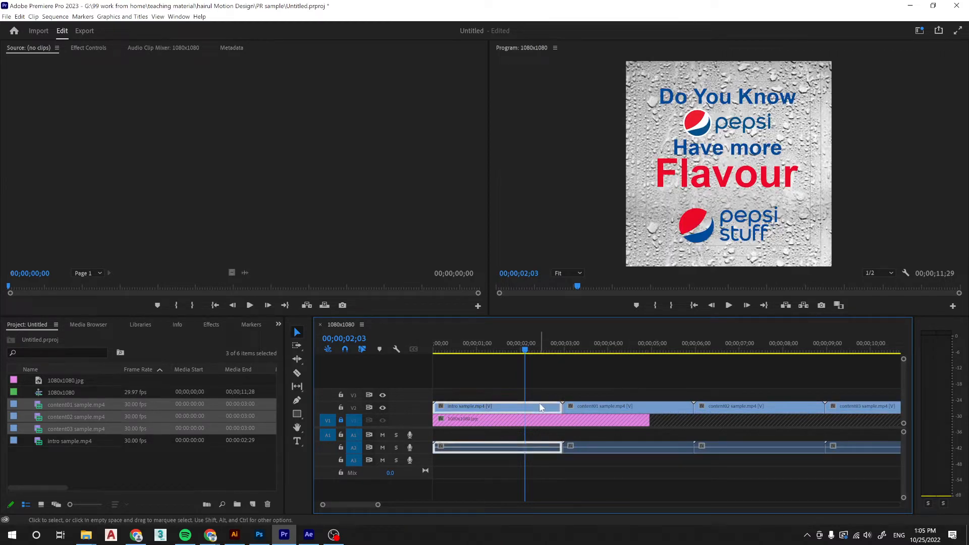
# Unlink the intro and content clips from their audio and delete their audio from track A2.
pyautogui.click(593, 384)
pyautogui.moveTo(538, 380); pyautogui.dragTo(897, 411)
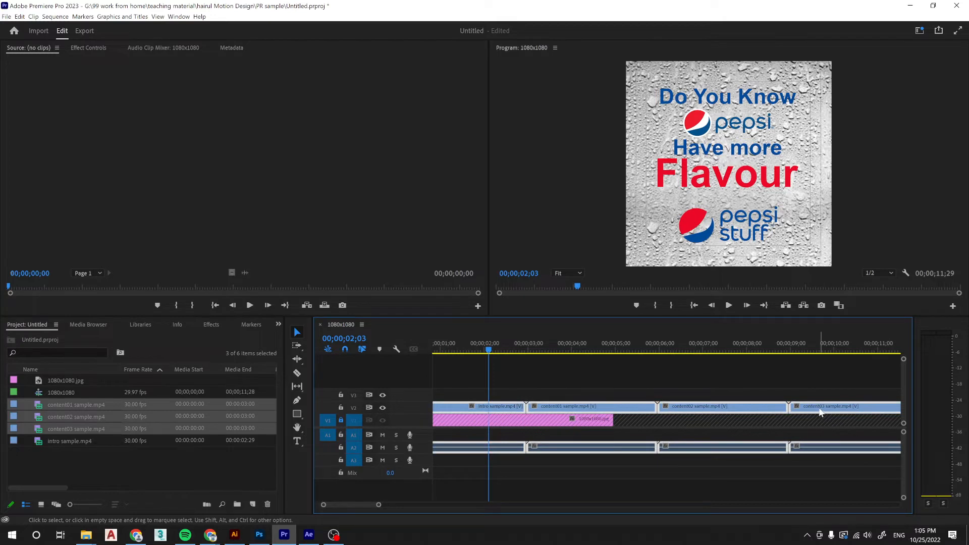
pyautogui.rightClick(819, 413)
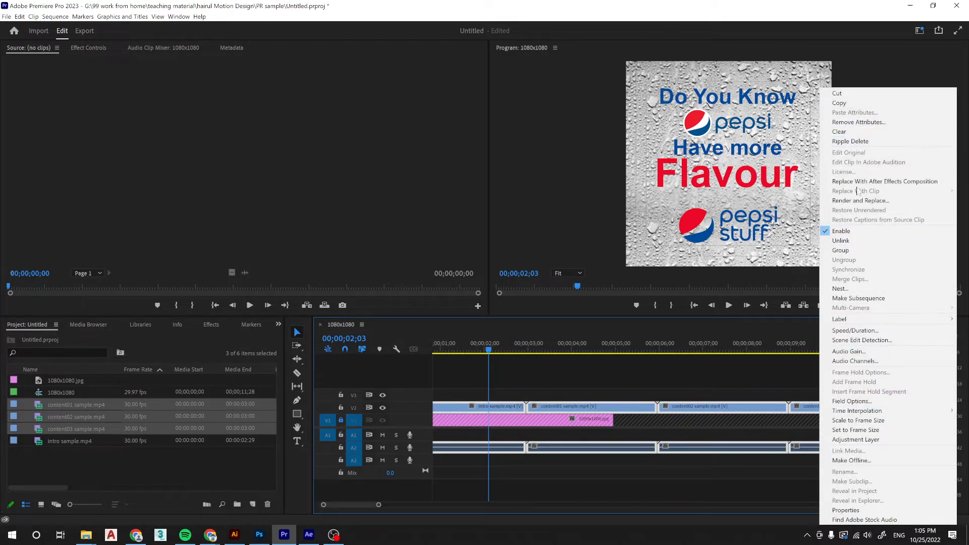
pyautogui.click(840, 241)
pyautogui.click(441, 447)
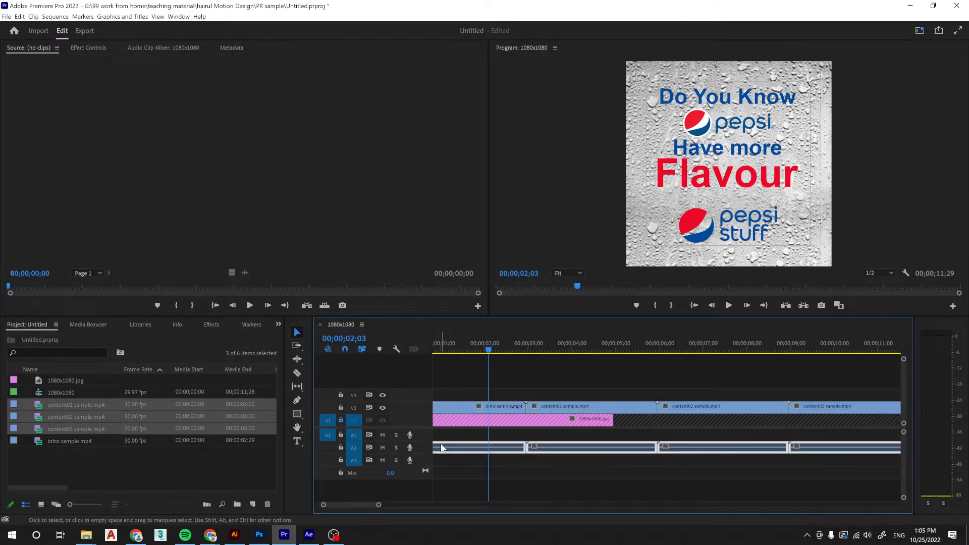
pyautogui.press('Delete')
# Preview intro sample2.mp4 from the today folder and place it on track V2 directly after the content03 clip.
pyautogui.moveTo(379, 507); pyautogui.dragTo(429, 505)
pyautogui.moveTo(555, 341); pyautogui.dragTo(487, 366)
pyautogui.moveTo(86, 535)
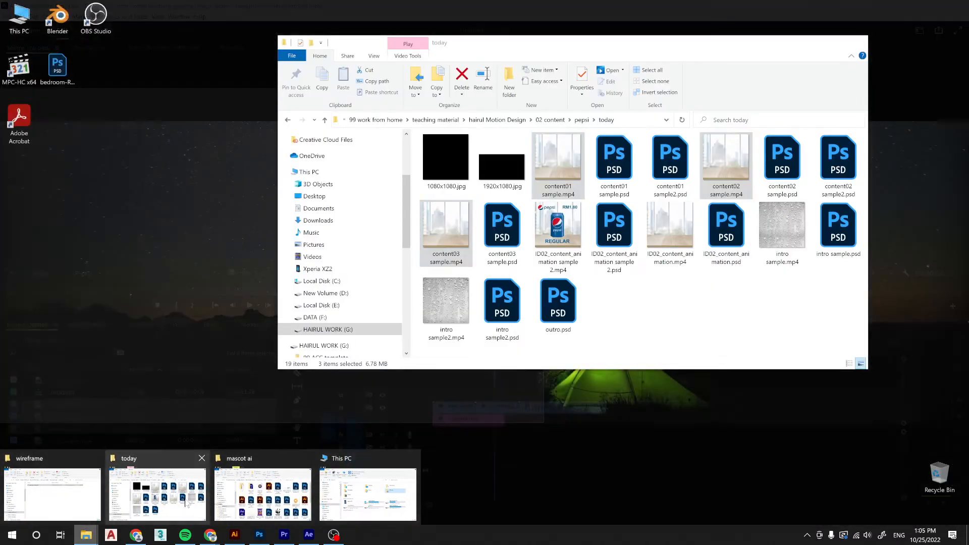
pyautogui.click(187, 504)
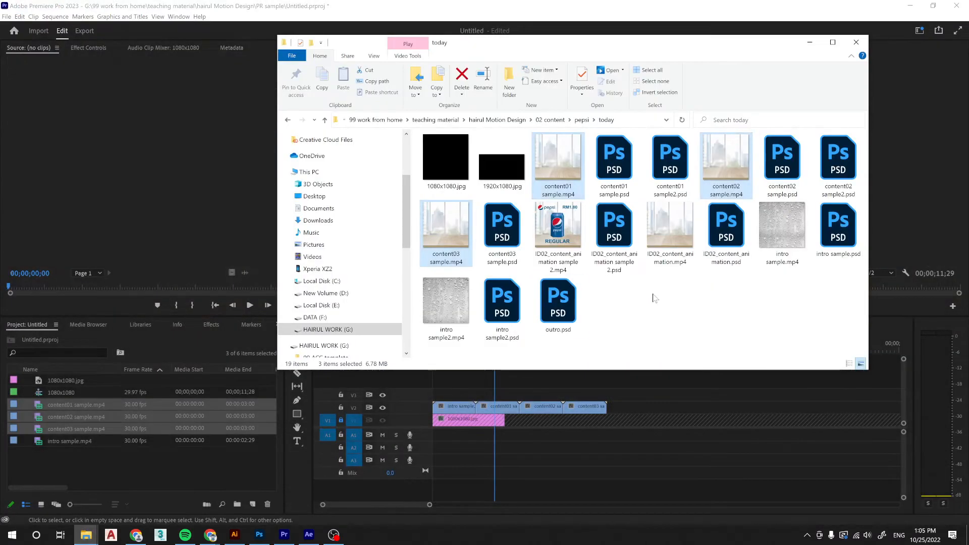
pyautogui.click(446, 303)
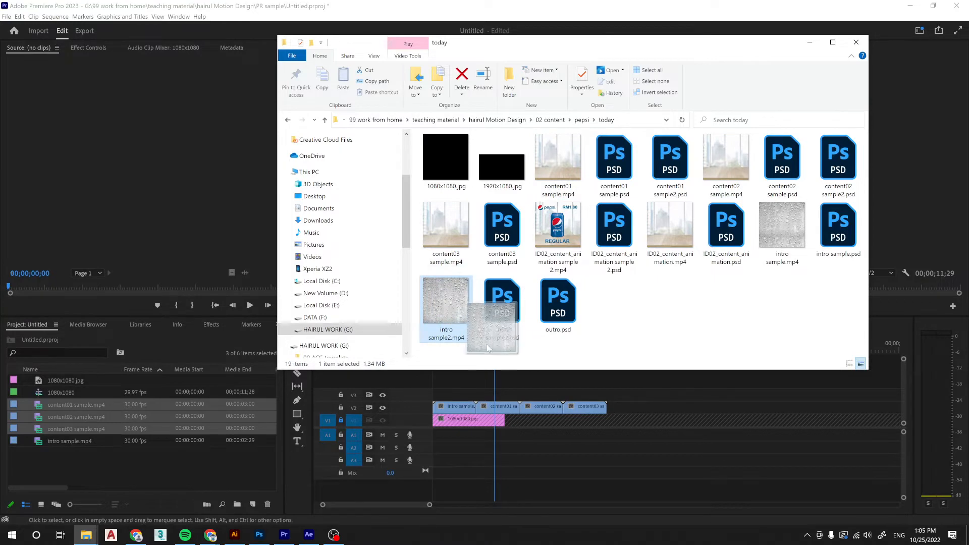
pyautogui.doubleClick(444, 303)
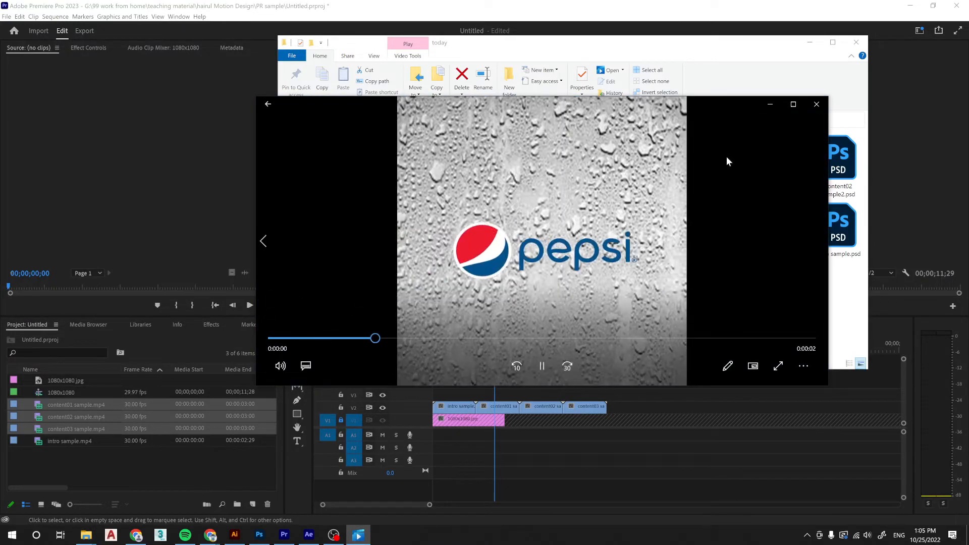
pyautogui.click(816, 104)
pyautogui.moveTo(446, 302); pyautogui.dragTo(615, 406)
pyautogui.moveTo(571, 341); pyautogui.dragTo(472, 367)
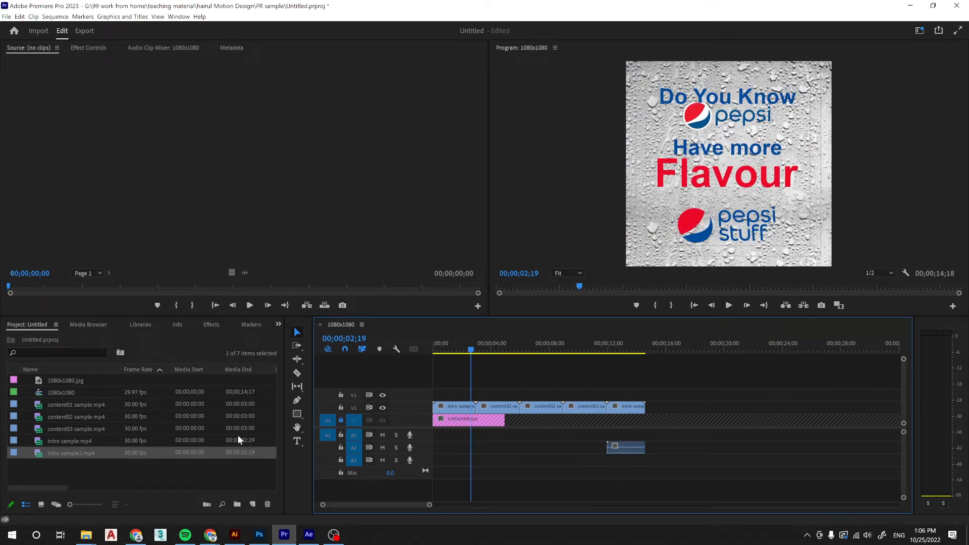
pyautogui.moveTo(430, 507); pyautogui.dragTo(408, 509)
# Switch to the Assembly workspace and show the project's media as thumbnails.
pyautogui.click(278, 325)
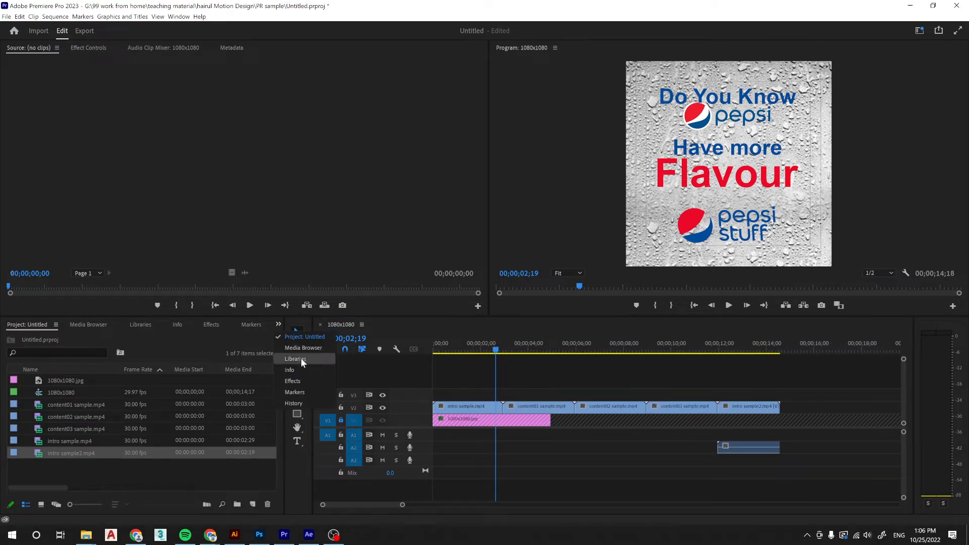
pyautogui.click(306, 177)
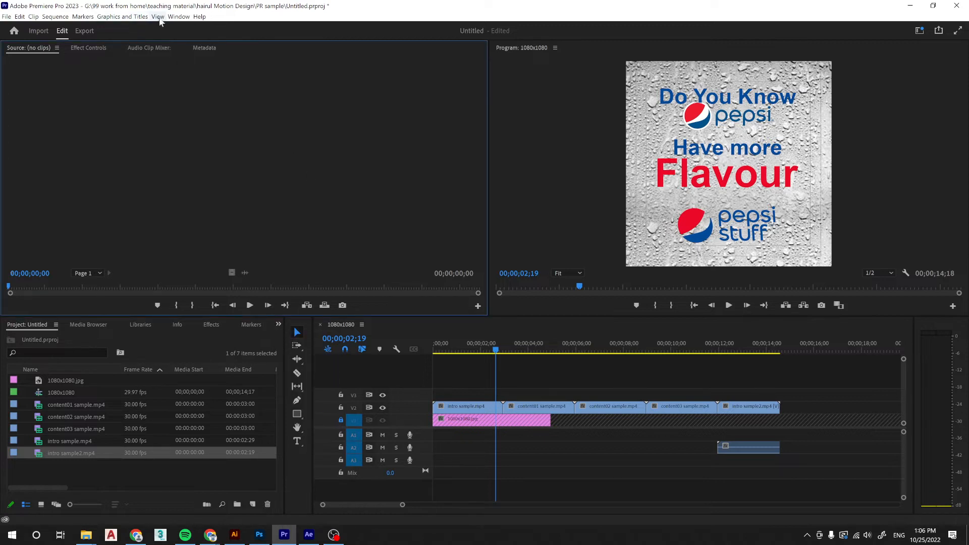
pyautogui.click(181, 18)
pyautogui.moveTo(198, 28)
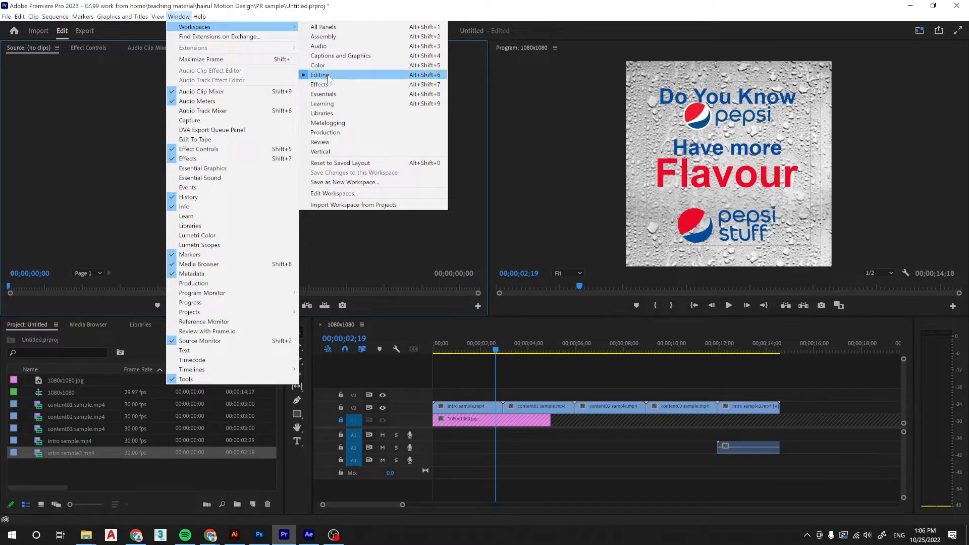
pyautogui.click(328, 38)
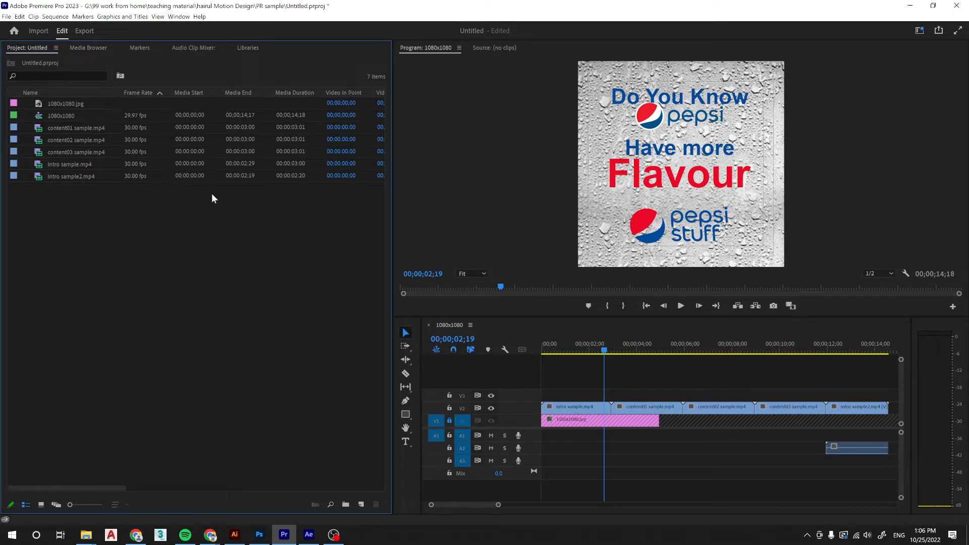
pyautogui.click(41, 505)
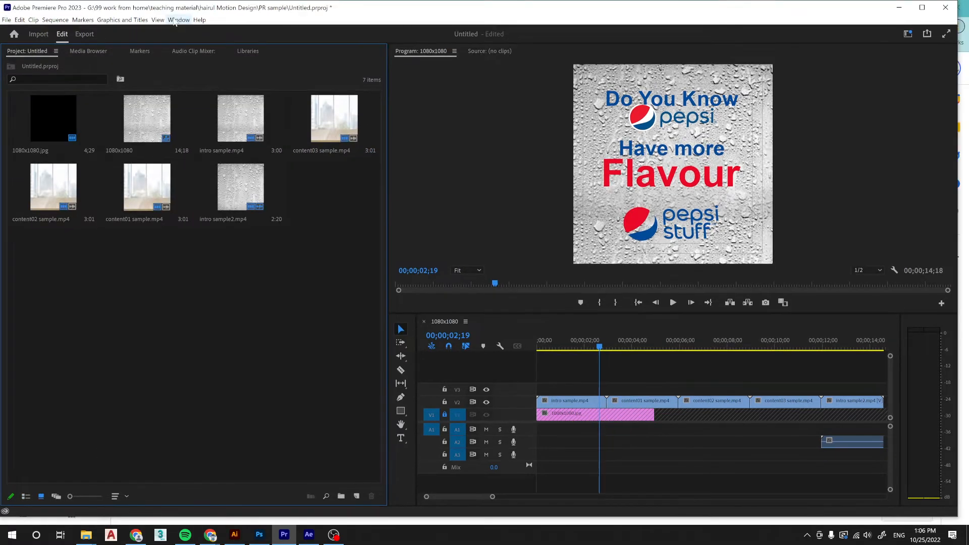
# Change the workspace layout to Effects.
pyautogui.click(182, 18)
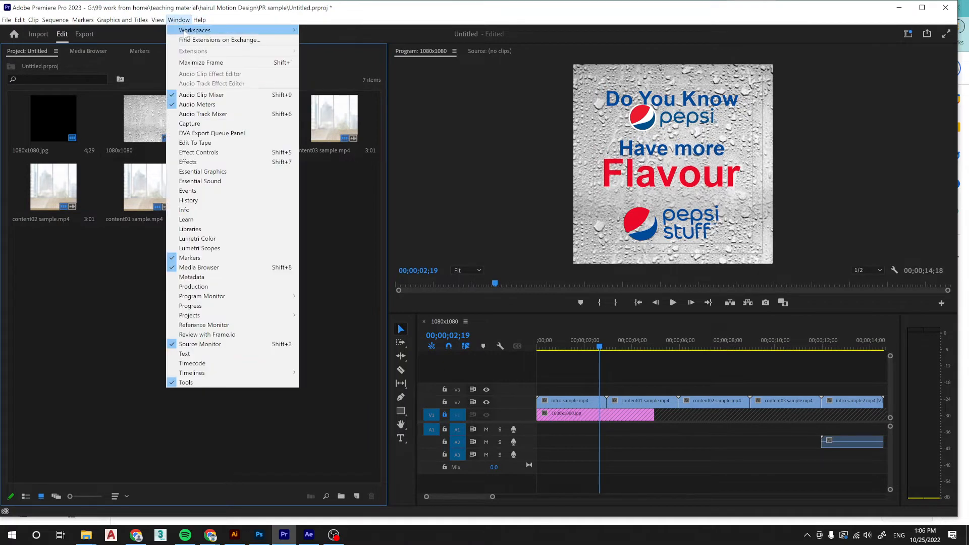
pyautogui.moveTo(191, 31)
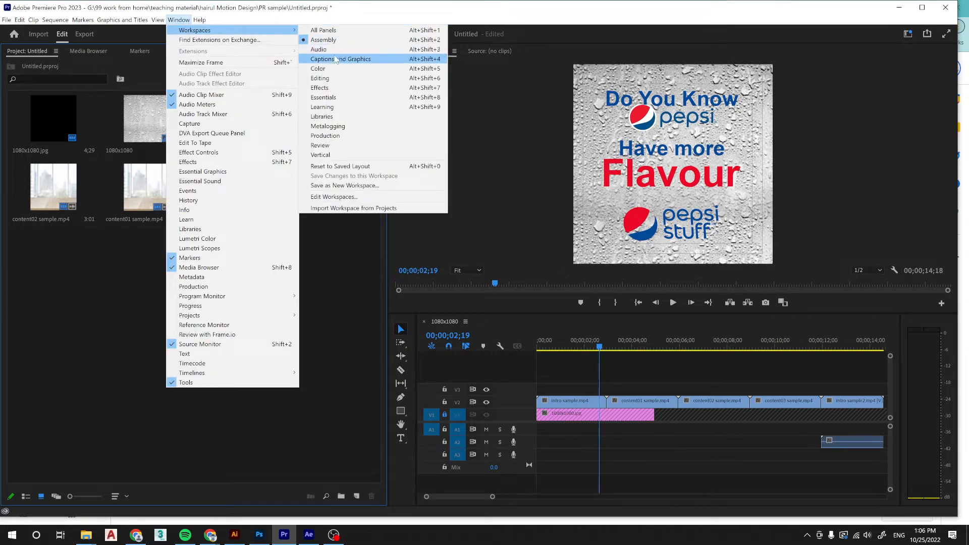
pyautogui.click(326, 87)
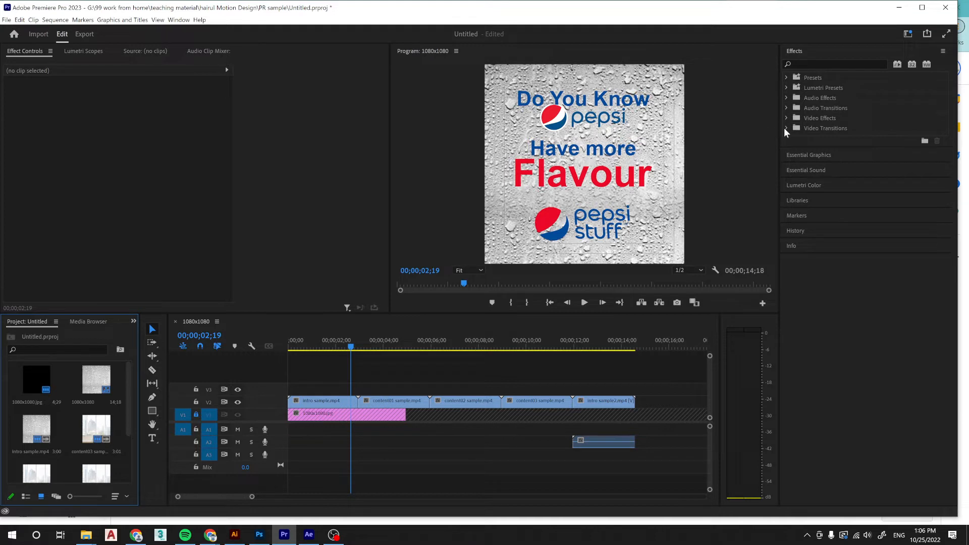
# Expand the Dissolve, Immersive Video, Iris and Obsolete groups of the video transitions.
pyautogui.click(786, 129)
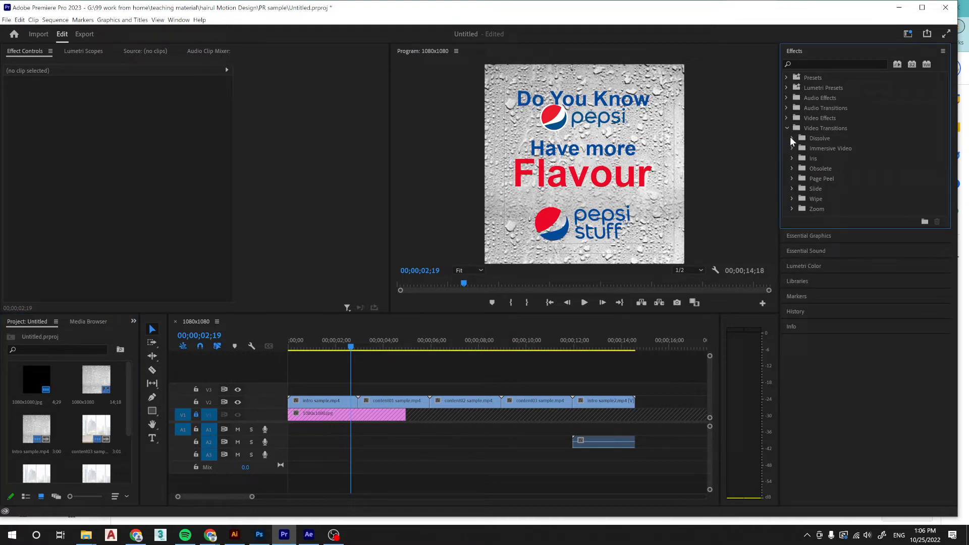
pyautogui.click(791, 139)
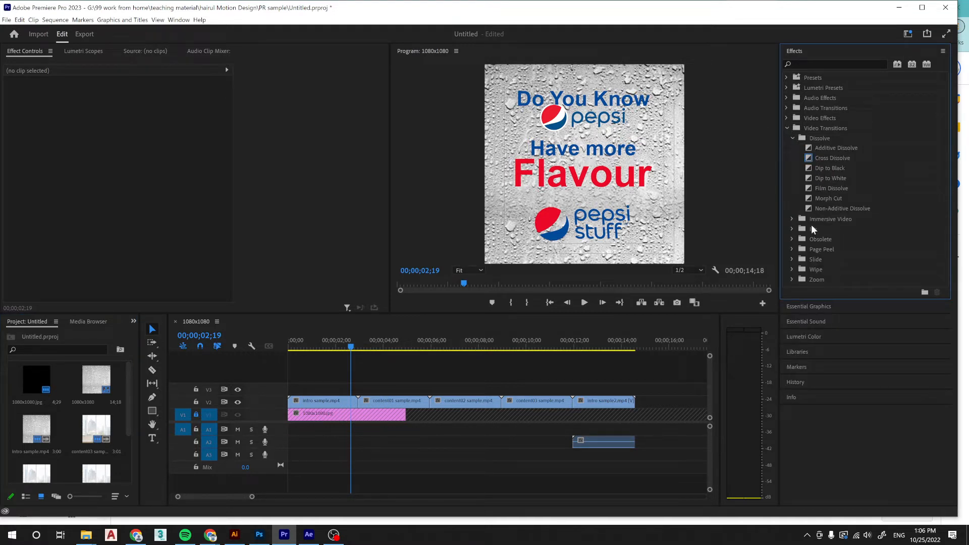
pyautogui.click(791, 219)
pyautogui.click(791, 310)
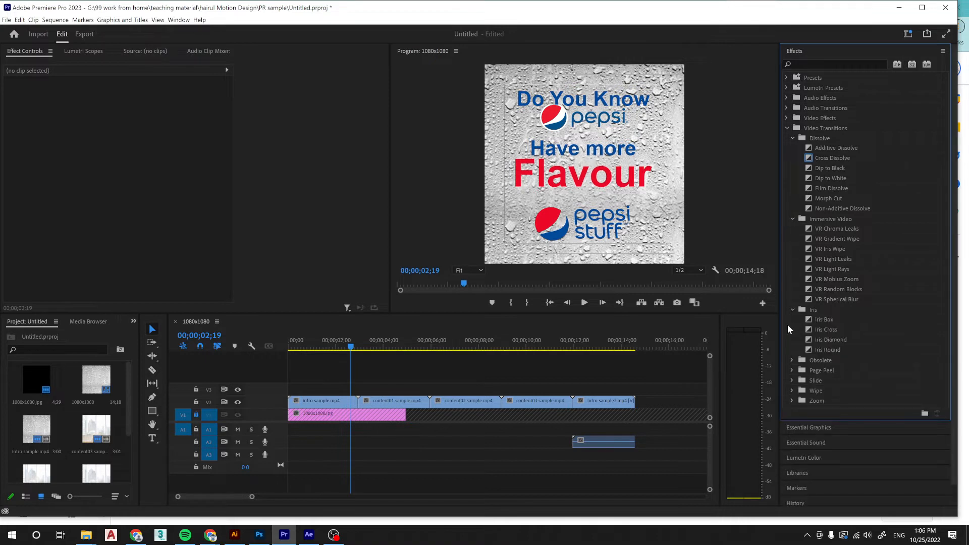
pyautogui.click(791, 360)
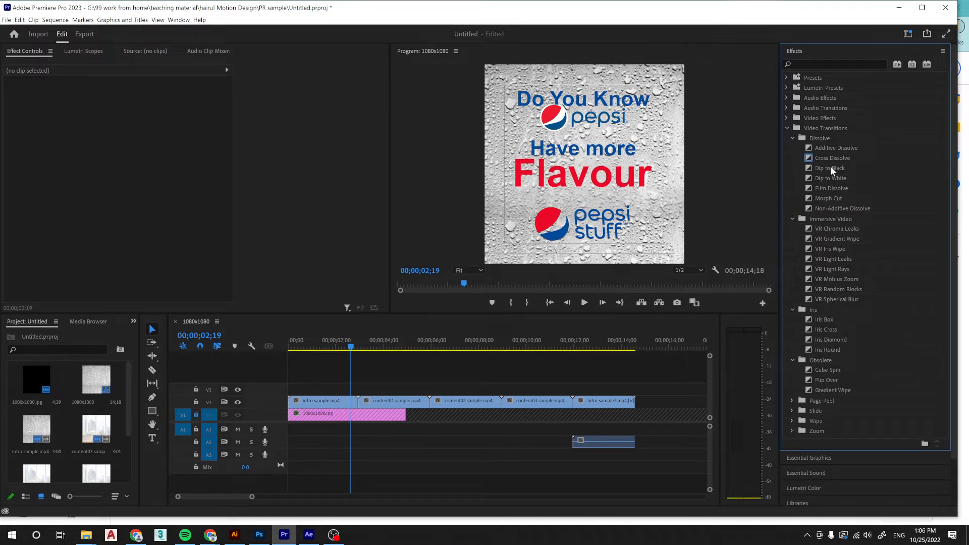
# Apply the Dip to White transition between the intro and content01 clips, accept repeated frames, and scrub through it.
pyautogui.moveTo(833, 180); pyautogui.dragTo(363, 407)
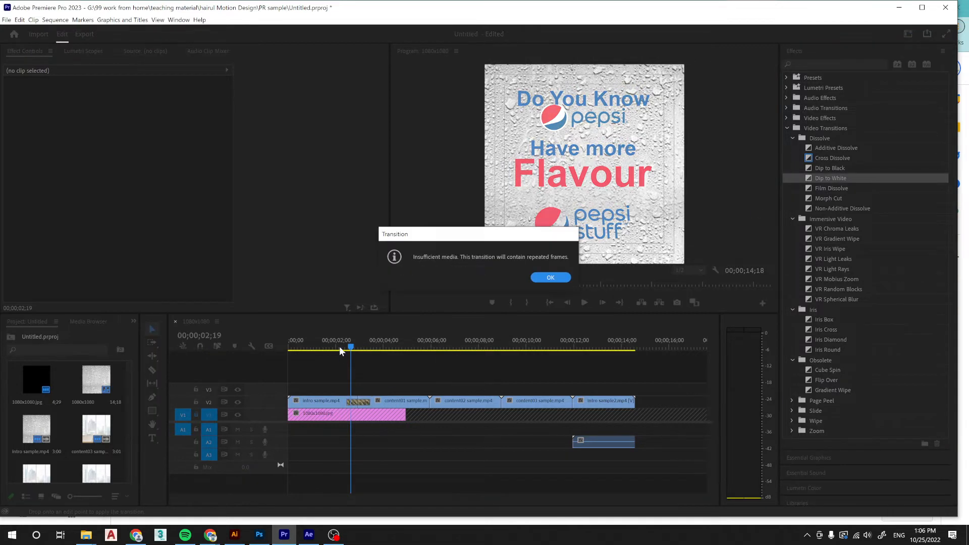
pyautogui.click(551, 277)
pyautogui.moveTo(345, 348)
pyautogui.mouseDown()
pyautogui.moveTo(337, 348)
pyautogui.moveTo(372, 353)
pyautogui.moveTo(363, 349)
pyautogui.mouseUp()
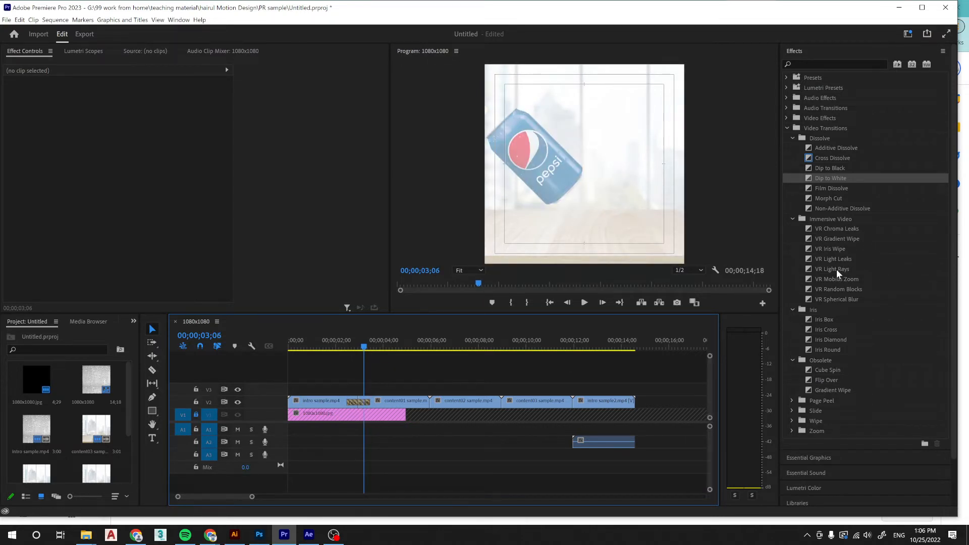
# Try VR Light Leaks and Cube Spin as replacement transitions between the intro and content01 clips, scrubbing through them.
pyautogui.moveTo(360, 347)
pyautogui.mouseDown()
pyautogui.moveTo(338, 344)
pyautogui.moveTo(393, 347)
pyautogui.moveTo(348, 350)
pyautogui.moveTo(376, 348)
pyautogui.moveTo(368, 357)
pyautogui.mouseUp()
pyautogui.scroll(-2, 848, 369)
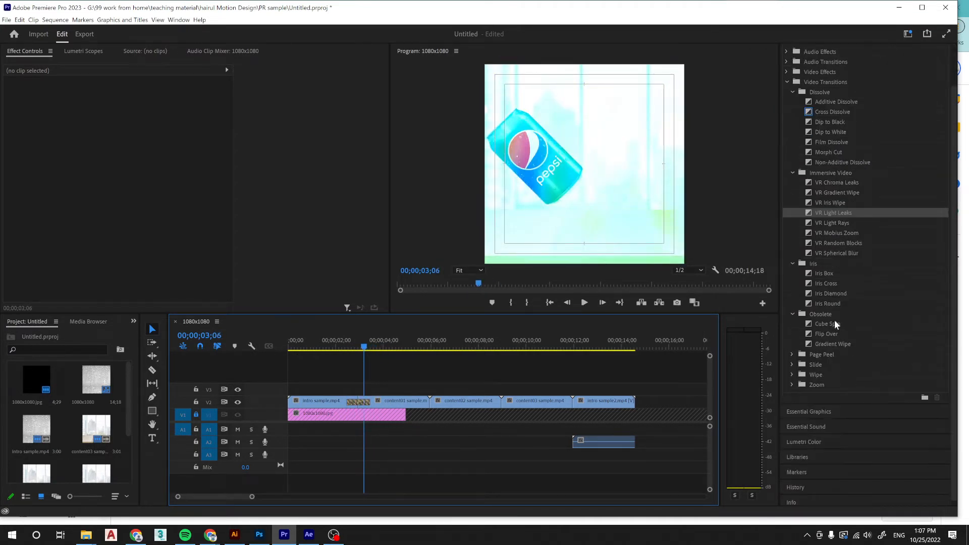
pyautogui.moveTo(834, 320); pyautogui.dragTo(451, 382)
pyautogui.moveTo(378, 408); pyautogui.dragTo(378, 407)
pyautogui.moveTo(363, 348)
pyautogui.mouseDown()
pyautogui.moveTo(339, 348)
pyautogui.moveTo(408, 359)
pyautogui.moveTo(343, 351)
pyautogui.moveTo(363, 352)
pyautogui.mouseUp()
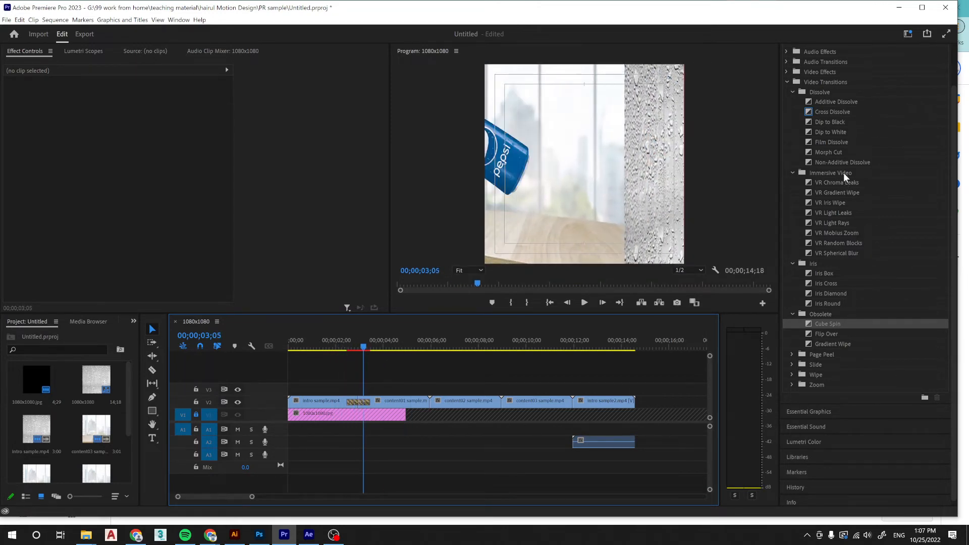
# Replace the transition between the intro and content01 clips with Film Dissolve and scrub through it.
pyautogui.click(830, 142)
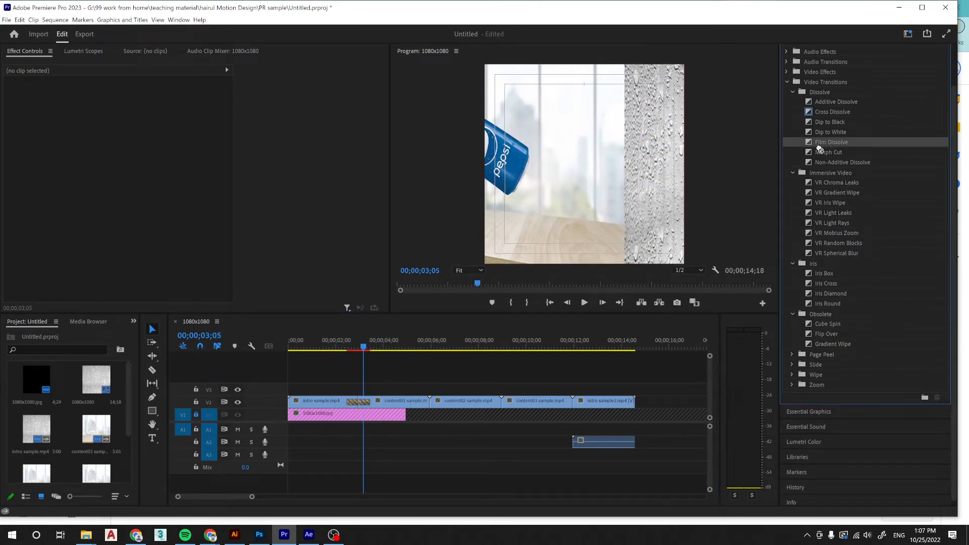
pyautogui.click(355, 347)
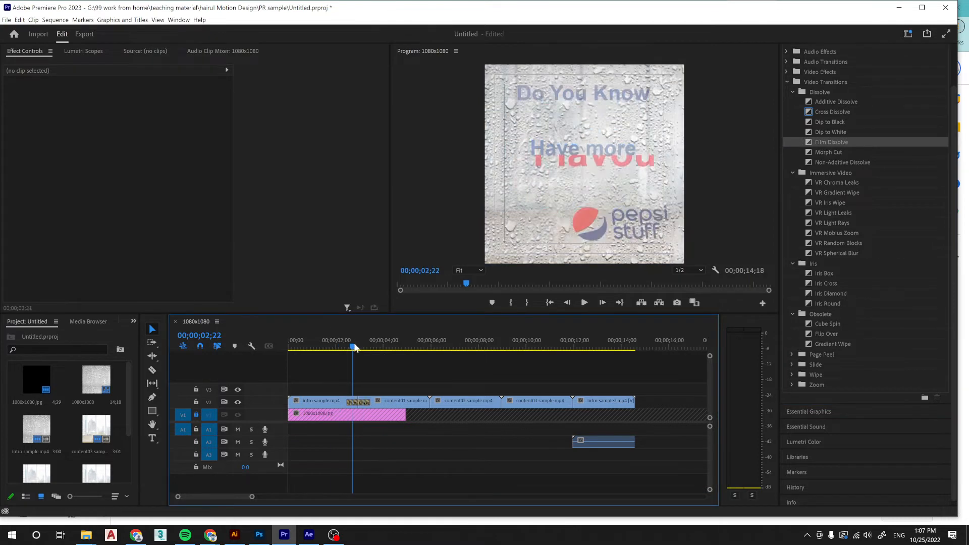
pyautogui.moveTo(354, 347)
pyautogui.mouseDown()
pyautogui.moveTo(372, 347)
pyautogui.moveTo(363, 347)
pyautogui.mouseUp()
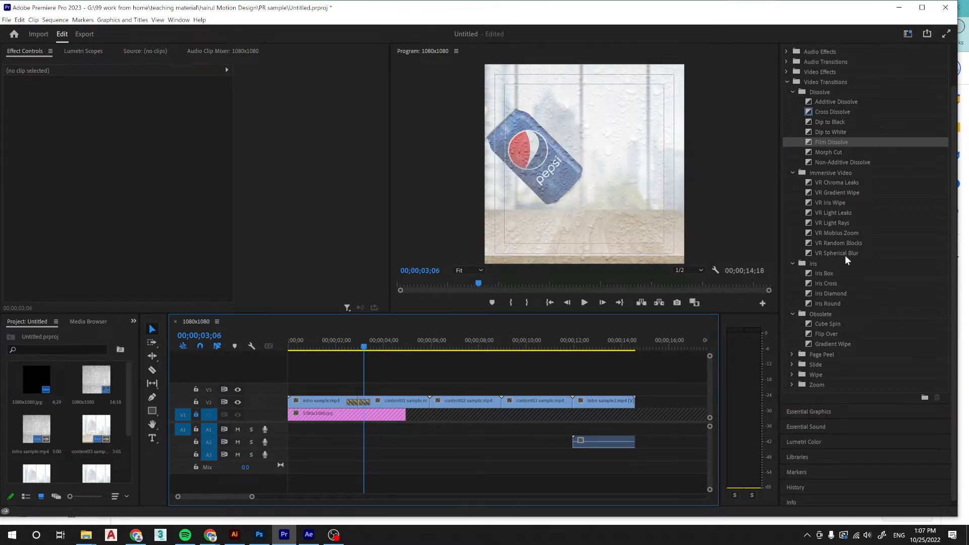
# Replace the transition between the intro and content01 clips with VR Spherical Blur and scrub through the sequence up to content03.
pyautogui.moveTo(846, 257); pyautogui.dragTo(459, 397)
pyautogui.moveTo(366, 404); pyautogui.dragTo(366, 404)
pyautogui.moveTo(340, 343); pyautogui.dragTo(563, 364)
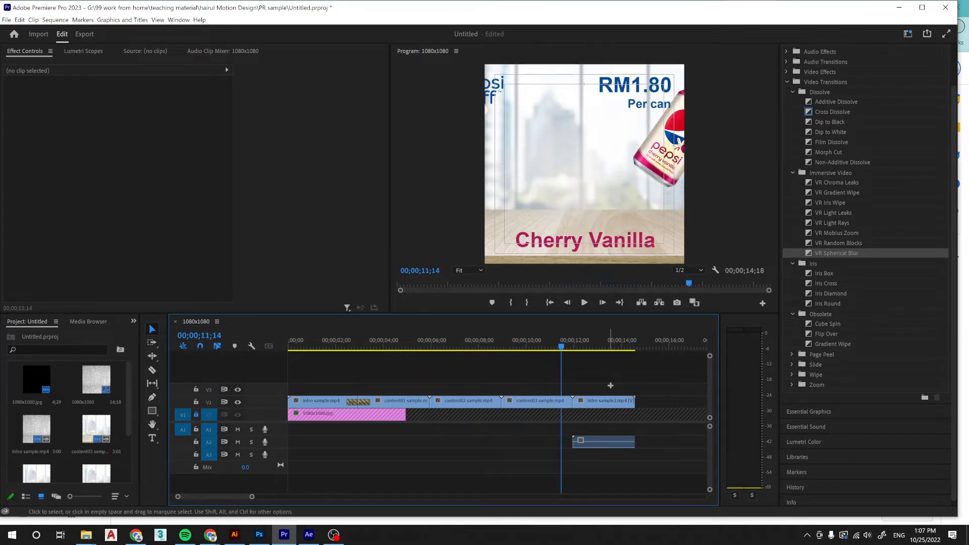
# Unlink the closing intro sample2 clip from its audio and delete that audio from track A2.
pyautogui.rightClick(621, 401)
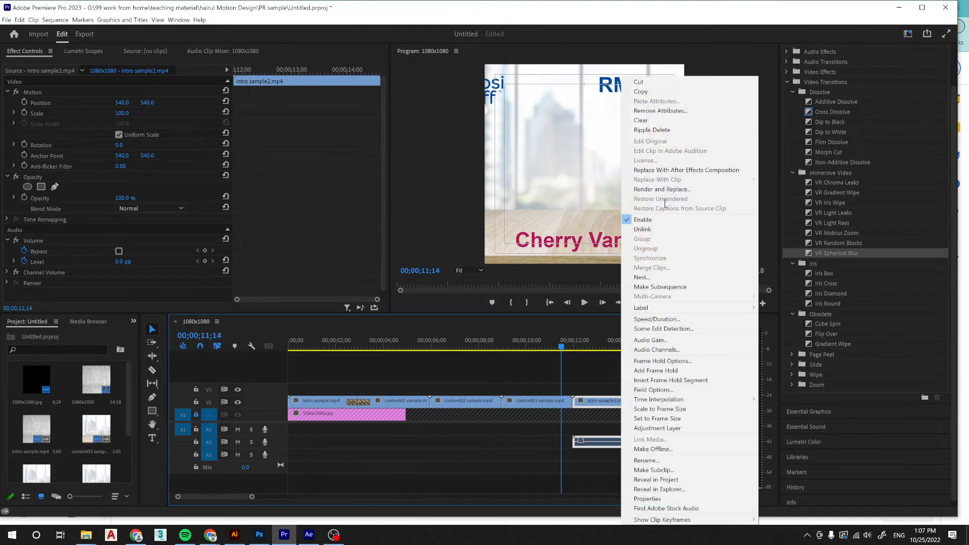
pyautogui.click(643, 229)
pyautogui.click(602, 438)
pyautogui.press('Delete')
# Apply the Cross Zoom transition between the content03 and intro sample2 clips, accepting repeated frames.
pyautogui.moveTo(520, 345); pyautogui.dragTo(576, 345)
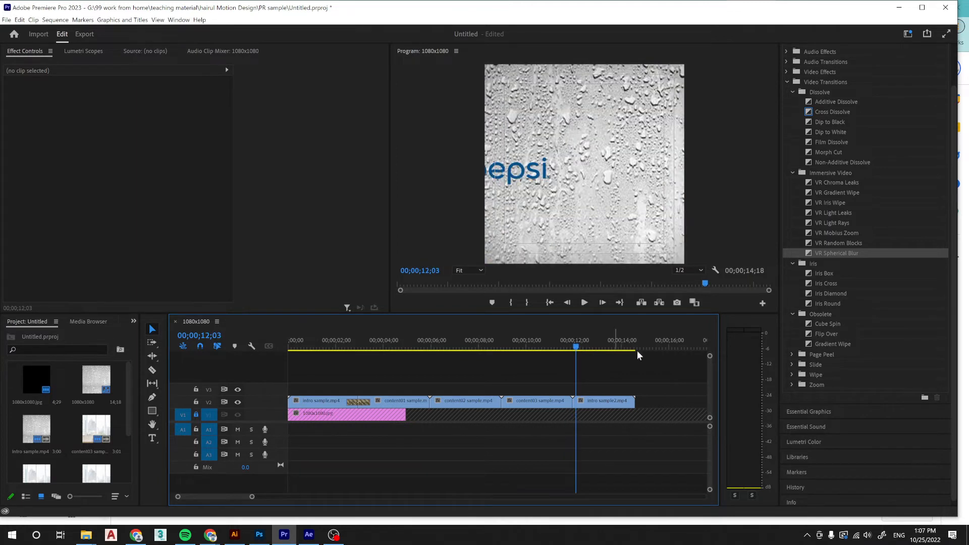
pyautogui.click(791, 384)
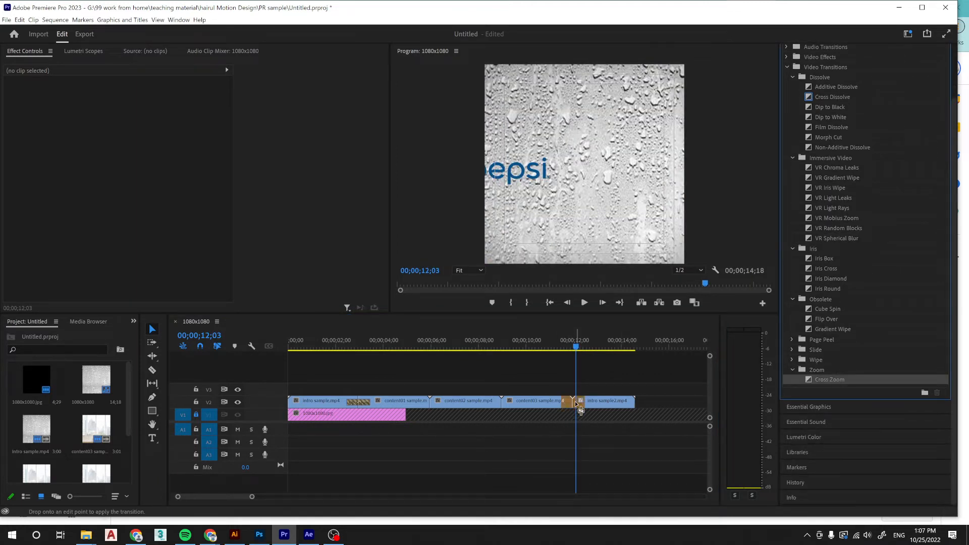
pyautogui.moveTo(576, 403); pyautogui.dragTo(576, 403)
pyautogui.click(550, 278)
# Scrub through the Cross Zoom transition and play back the opening of the sequence.
pyautogui.moveTo(559, 342); pyautogui.dragTo(598, 348)
pyautogui.click(583, 302)
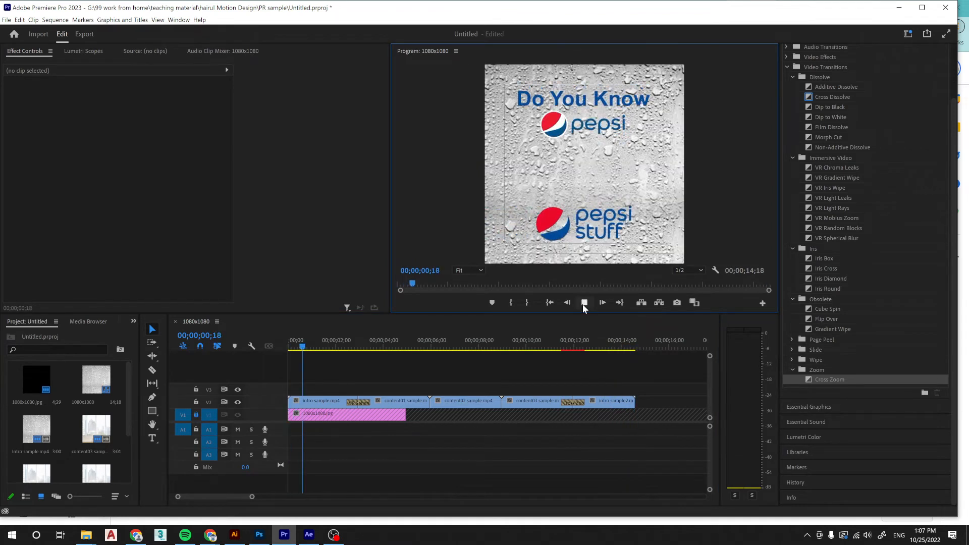
pyautogui.click(583, 305)
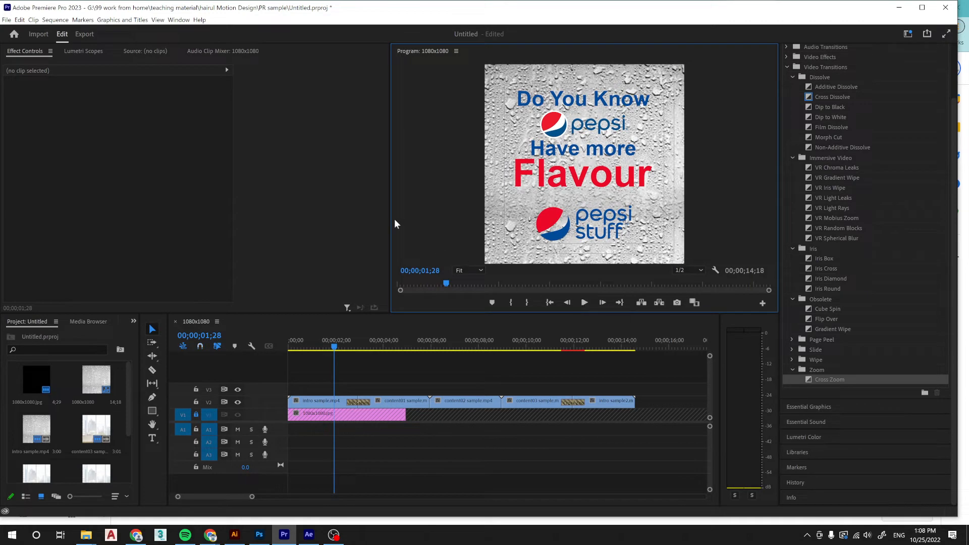
# Save the project as Pepsi.prproj in the today folder under 02 content, pepsi.
pyautogui.hotkey('ctrl', 's')
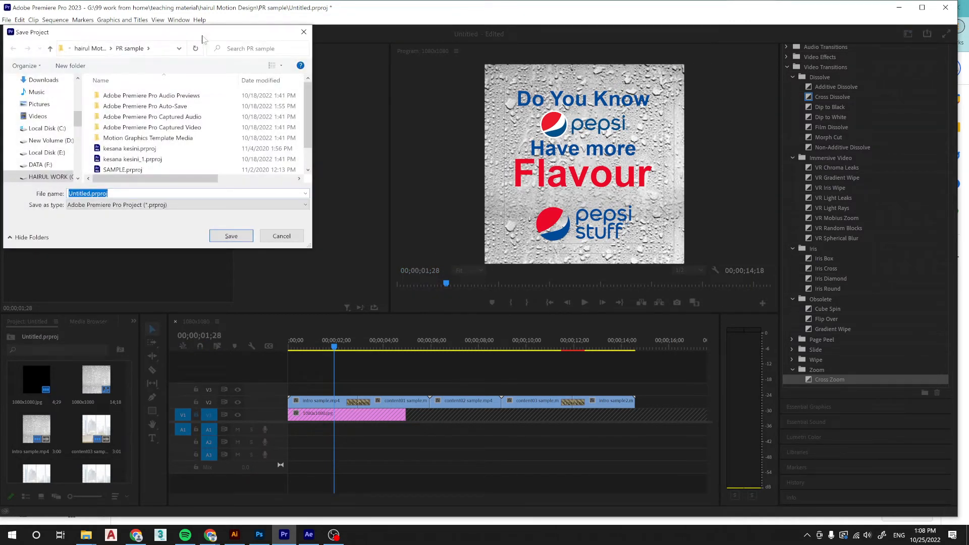
pyautogui.scroll(-1, 124, 169)
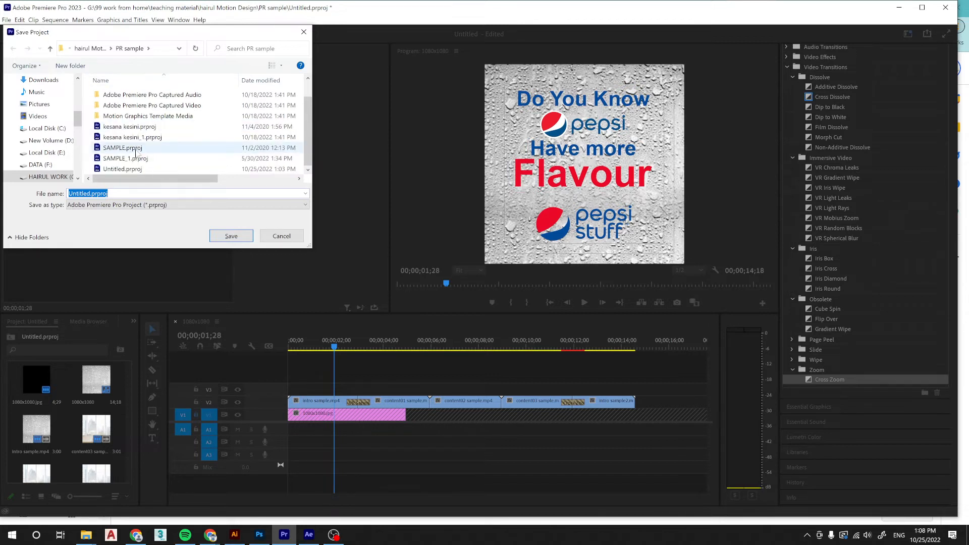
pyautogui.click(97, 193)
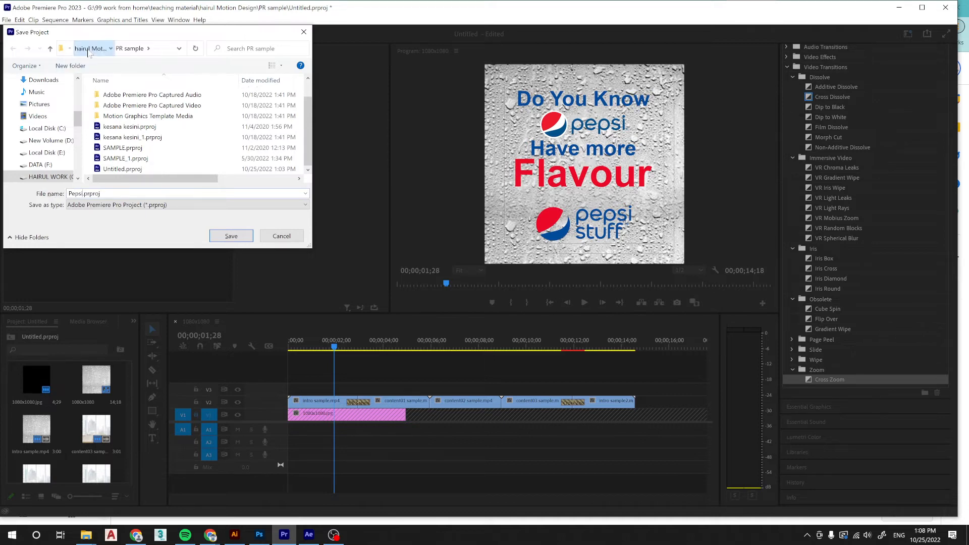
pyautogui.click(90, 48)
pyautogui.moveTo(311, 248); pyautogui.dragTo(707, 382)
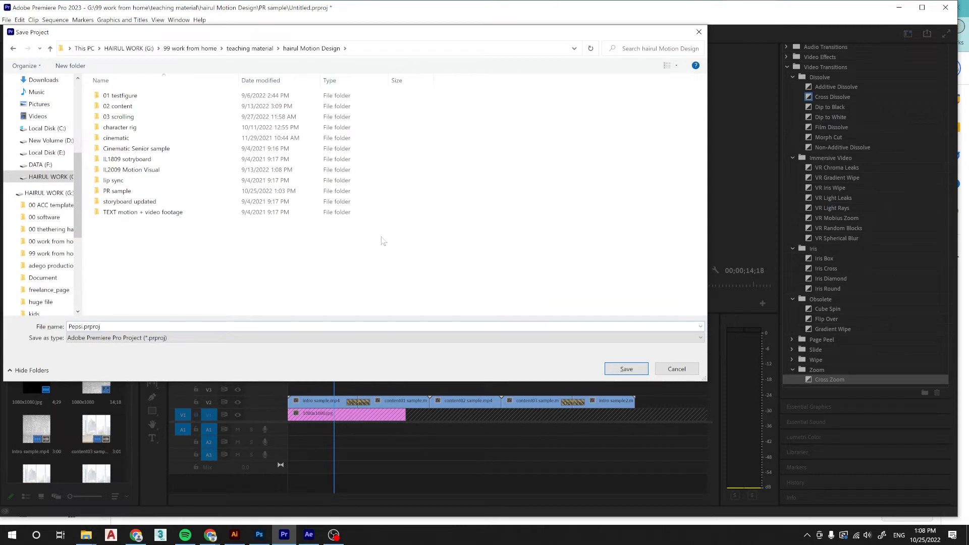
pyautogui.doubleClick(125, 107)
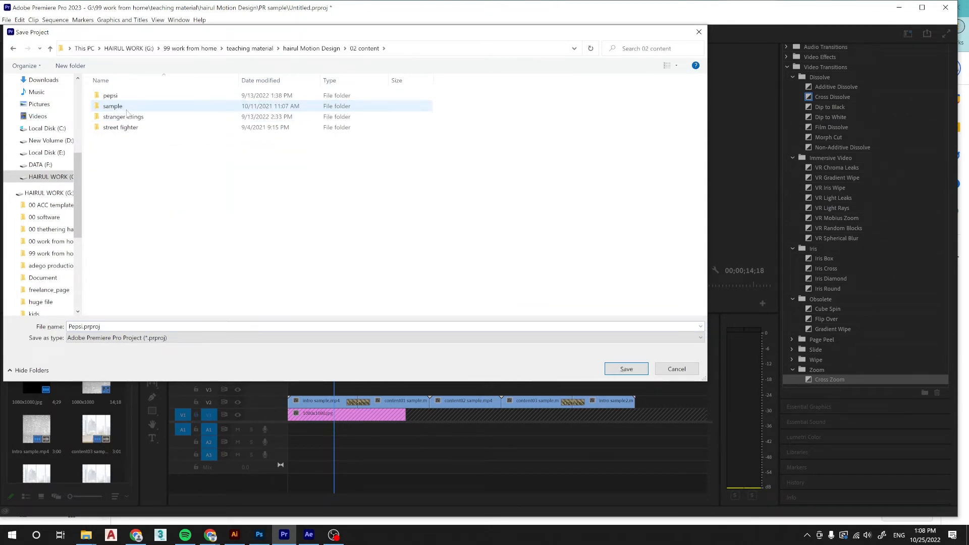
pyautogui.doubleClick(111, 95)
pyautogui.doubleClick(246, 125)
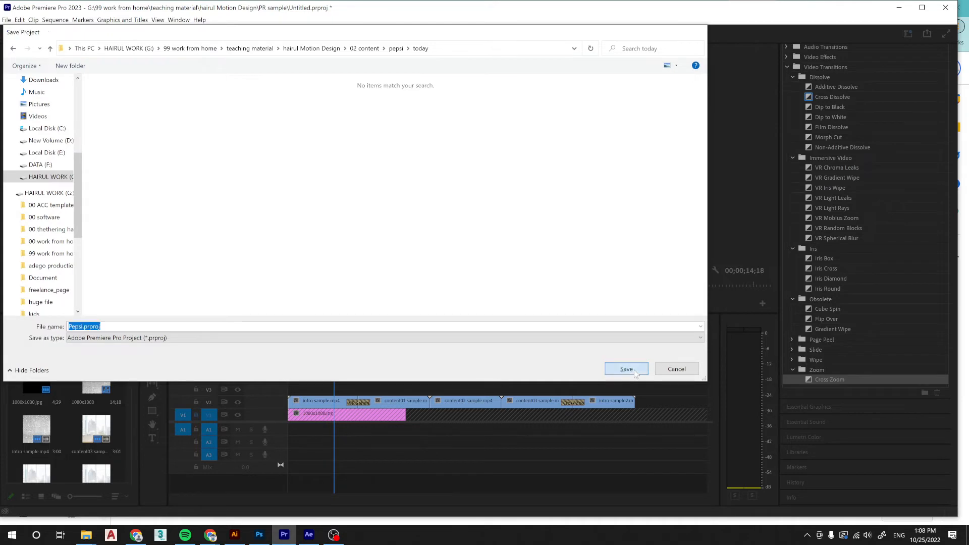
pyautogui.click(633, 371)
# Look through the mascot ai folder and its Adobe After Effects Auto-Save subfolder in File Explorer, and return to Premiere Pro.
pyautogui.moveTo(86, 535)
pyautogui.click(263, 506)
pyautogui.click(122, 373)
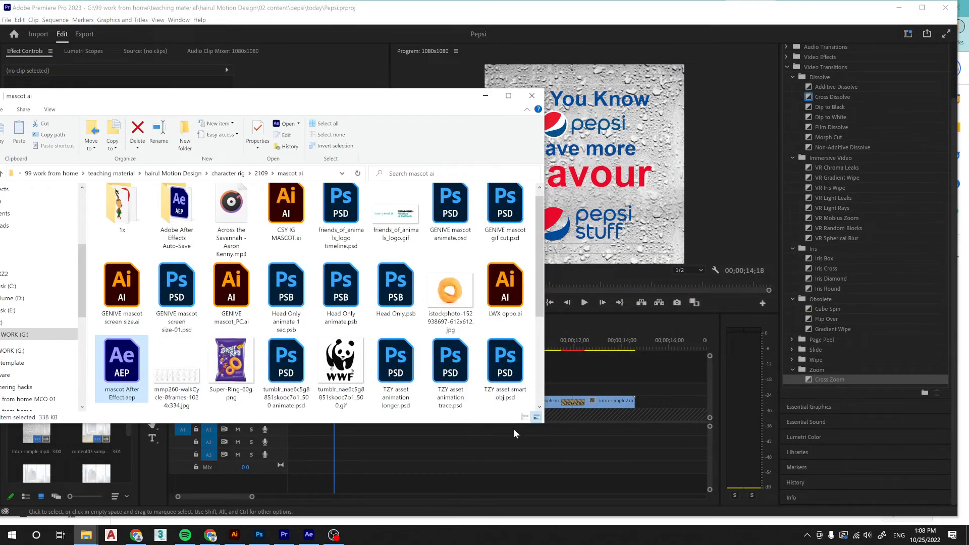
pyautogui.doubleClick(168, 220)
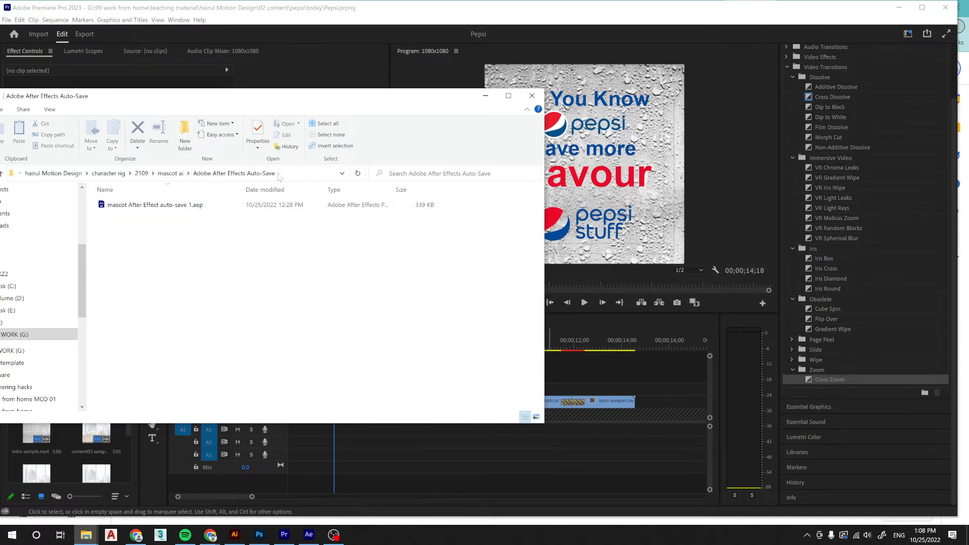
pyautogui.click(172, 176)
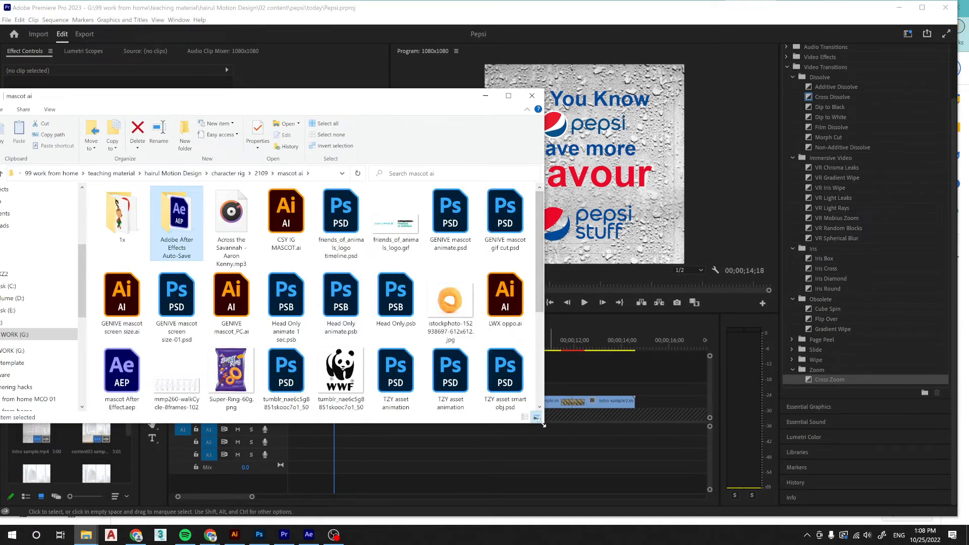
pyautogui.moveTo(542, 424); pyautogui.dragTo(771, 478)
pyautogui.click(618, 450)
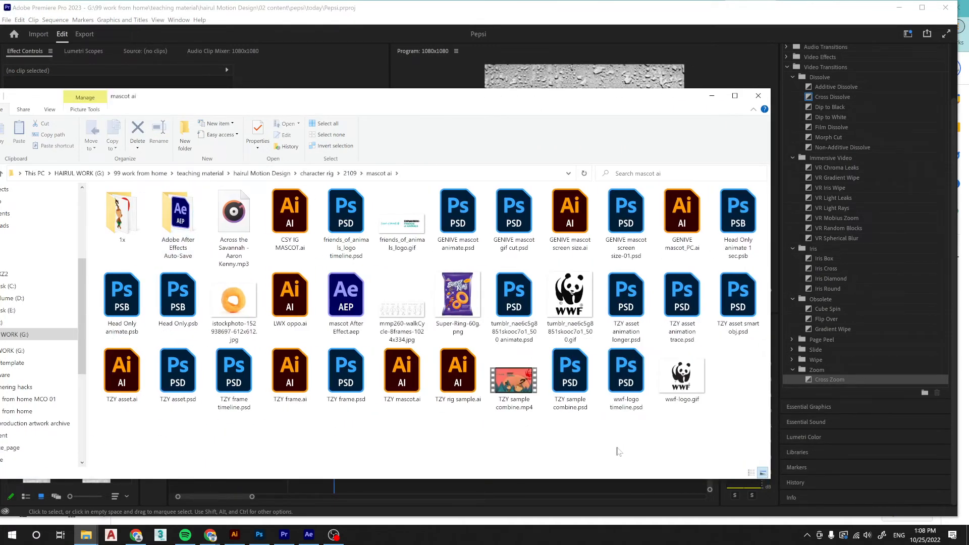
pyautogui.click(676, 25)
# Browse the pepsi project folders in File Explorer and open the 25052021 folder.
pyautogui.moveTo(568, 344); pyautogui.dragTo(323, 346)
pyautogui.click(85, 536)
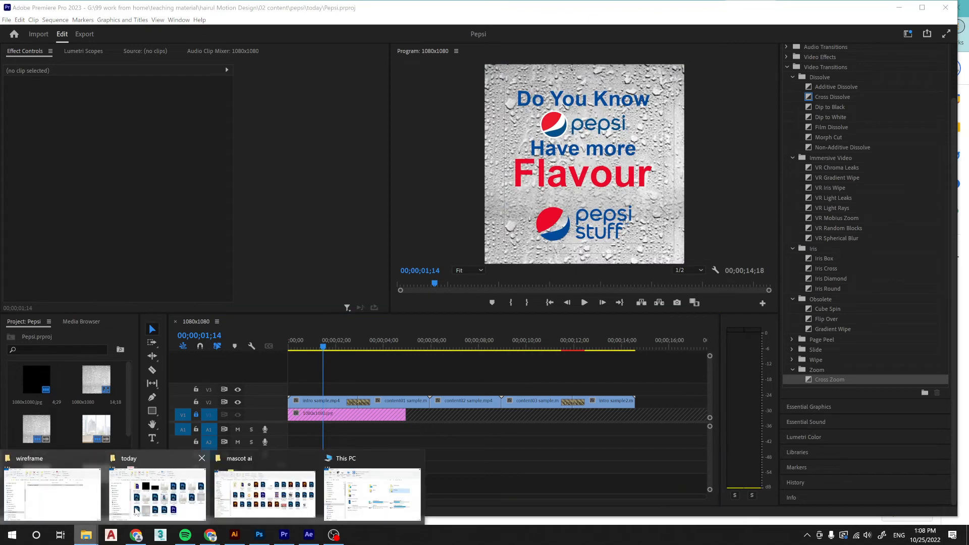
pyautogui.click(150, 504)
pyautogui.click(582, 121)
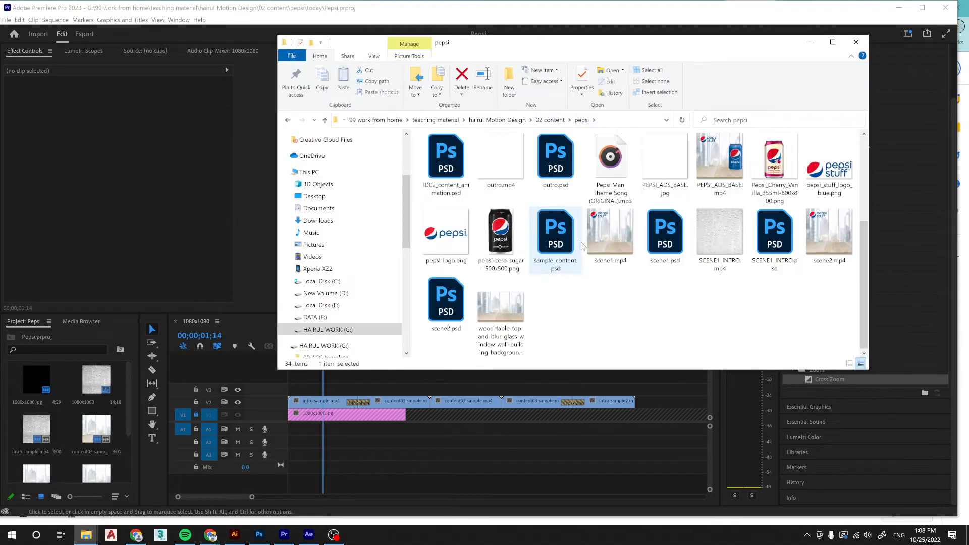
pyautogui.doubleClick(522, 151)
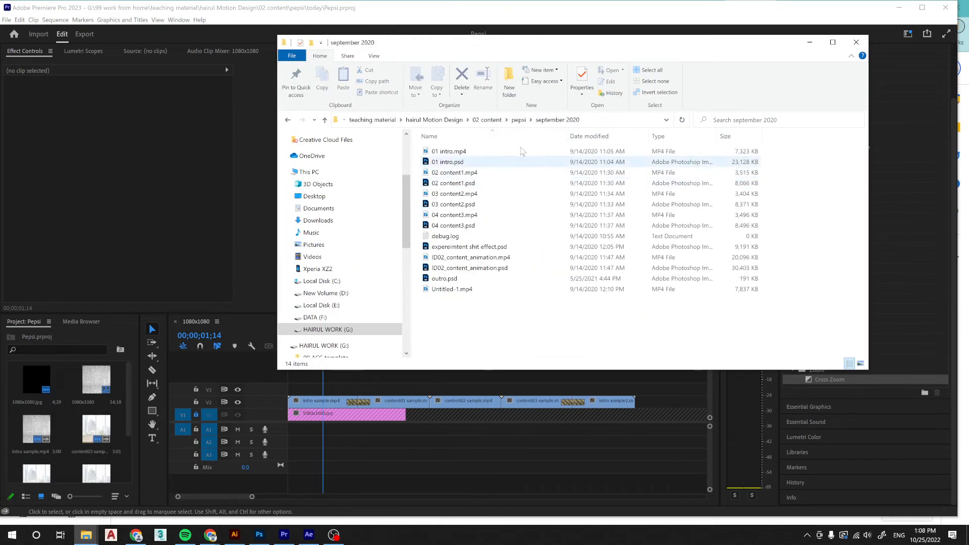
pyautogui.click(518, 119)
pyautogui.doubleClick(445, 162)
# Preview Pepsi man song.mp3 and the Arabian cat track in Groove Music, and close the player.
pyautogui.doubleClick(571, 247)
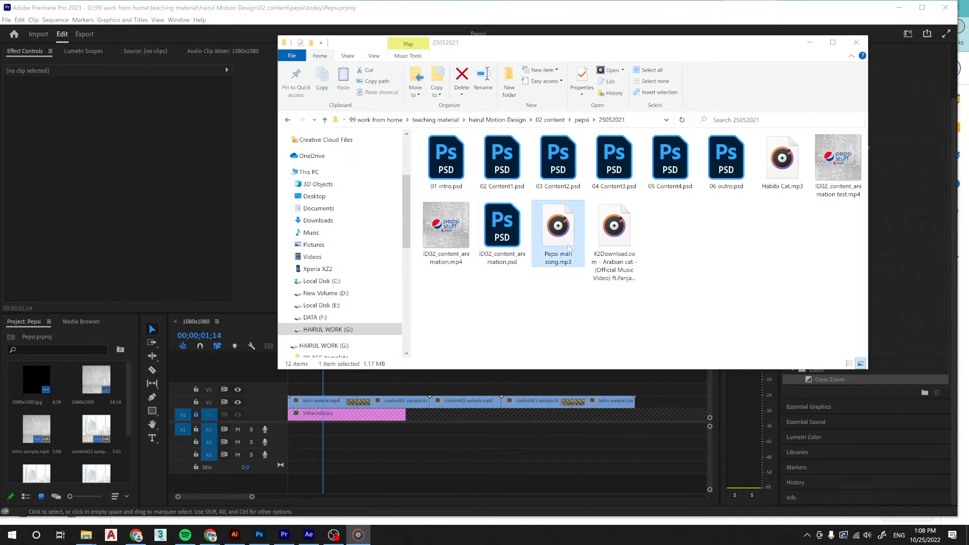
pyautogui.doubleClick(615, 229)
pyautogui.click(352, 407)
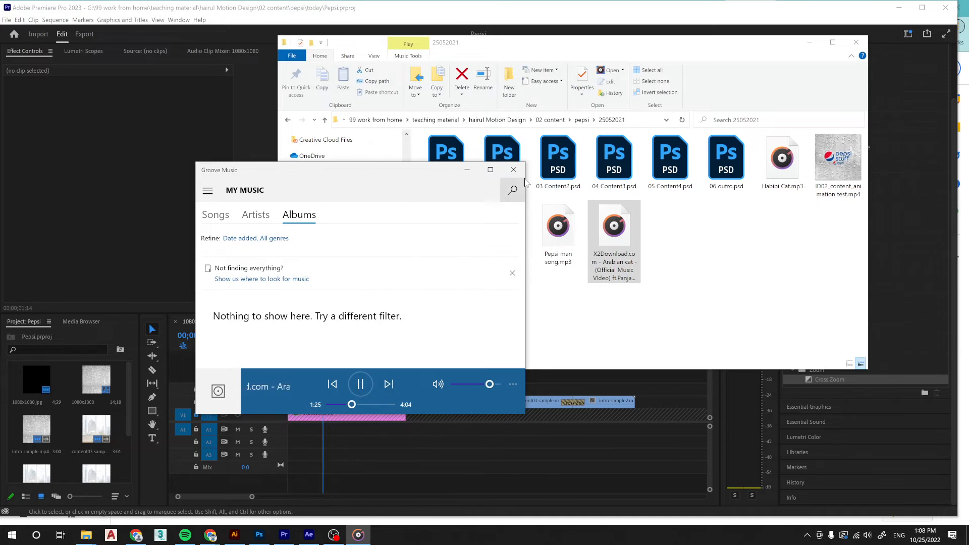
pyautogui.click(513, 170)
# Import Pepsi man song.mp3 from the 25052021 folder onto audio track A1 at the start of the sequence.
pyautogui.moveTo(557, 230)
pyautogui.mouseDown()
pyautogui.moveTo(303, 442)
pyautogui.moveTo(285, 430)
pyautogui.moveTo(487, 492)
pyautogui.moveTo(502, 238)
pyautogui.moveTo(556, 237)
pyautogui.mouseUp()
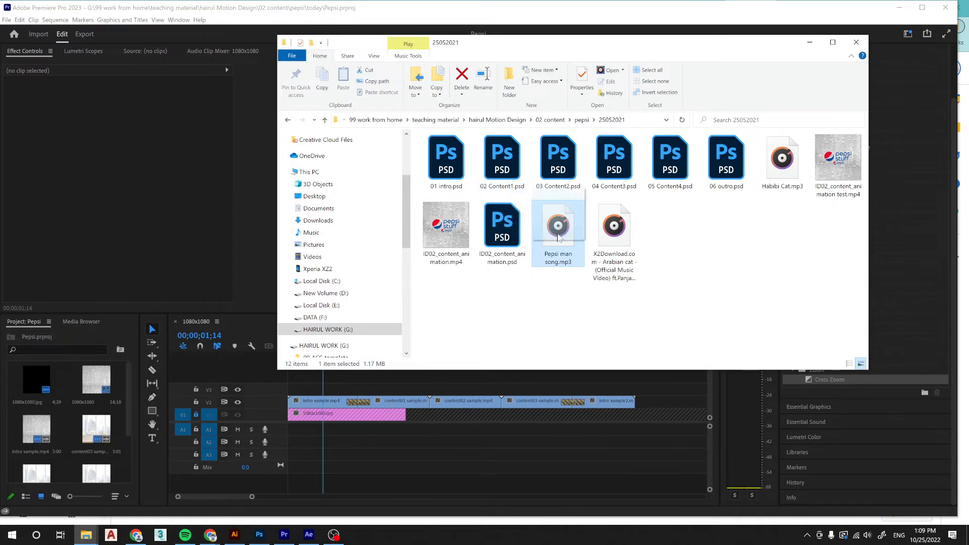
pyautogui.click(449, 451)
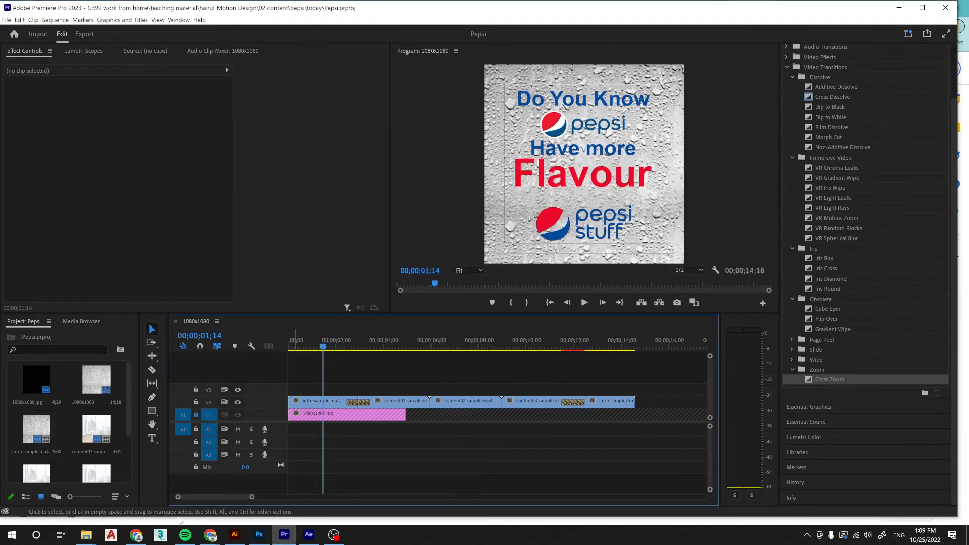
pyautogui.click(86, 535)
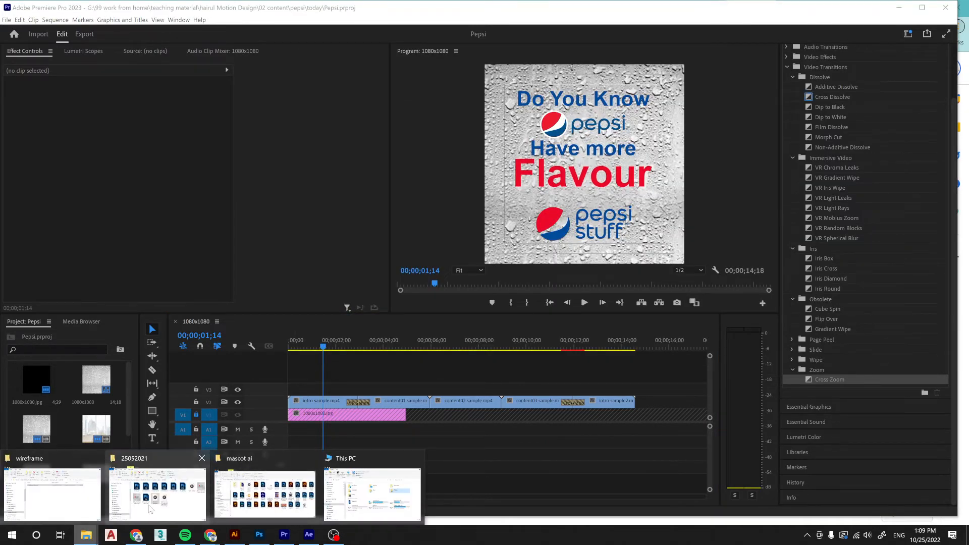
pyautogui.click(150, 509)
pyautogui.moveTo(558, 232); pyautogui.dragTo(282, 428)
# Play back the sequence from the beginning with the new music.
pyautogui.click(321, 353)
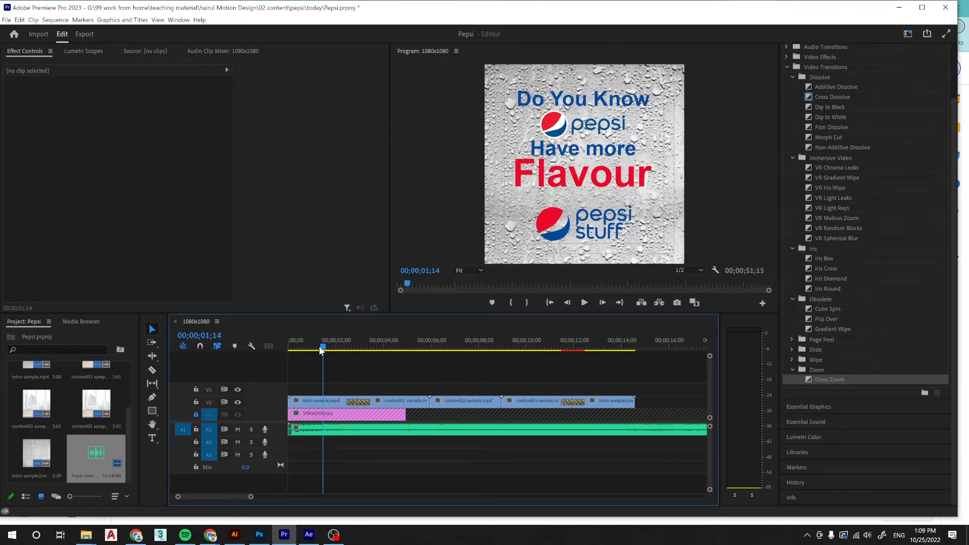
pyautogui.moveTo(321, 348); pyautogui.dragTo(282, 348)
pyautogui.press('space')
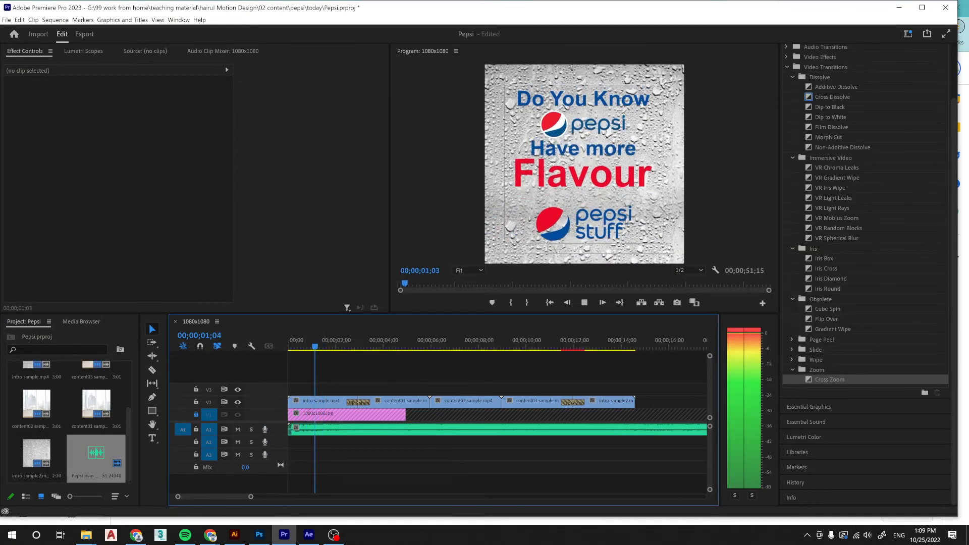
# Trim the end of Pepsi man song.mp3 to line up with the end of the last video clip, and stop playback.
pyautogui.moveTo(251, 496); pyautogui.dragTo(315, 496)
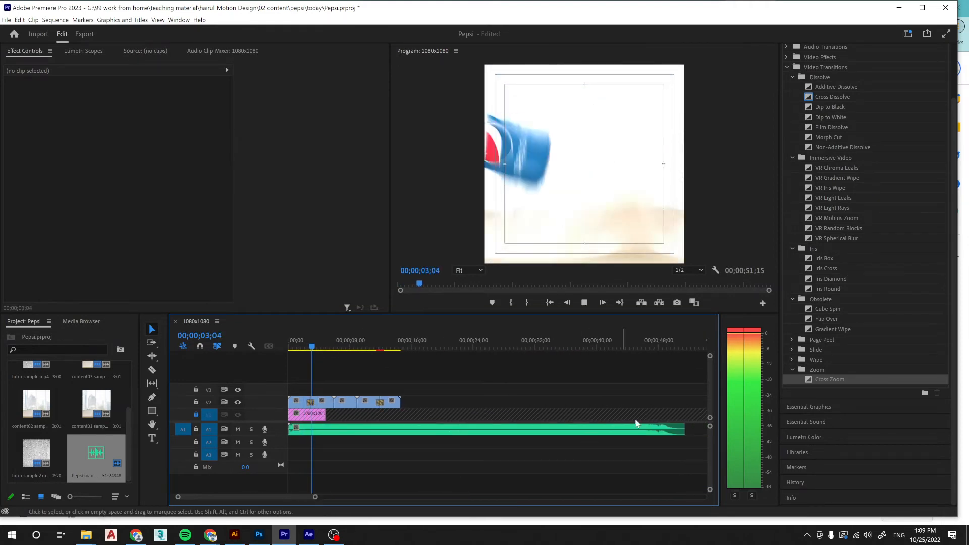
pyautogui.moveTo(684, 429); pyautogui.dragTo(401, 399)
pyautogui.moveTo(315, 497); pyautogui.dragTo(291, 499)
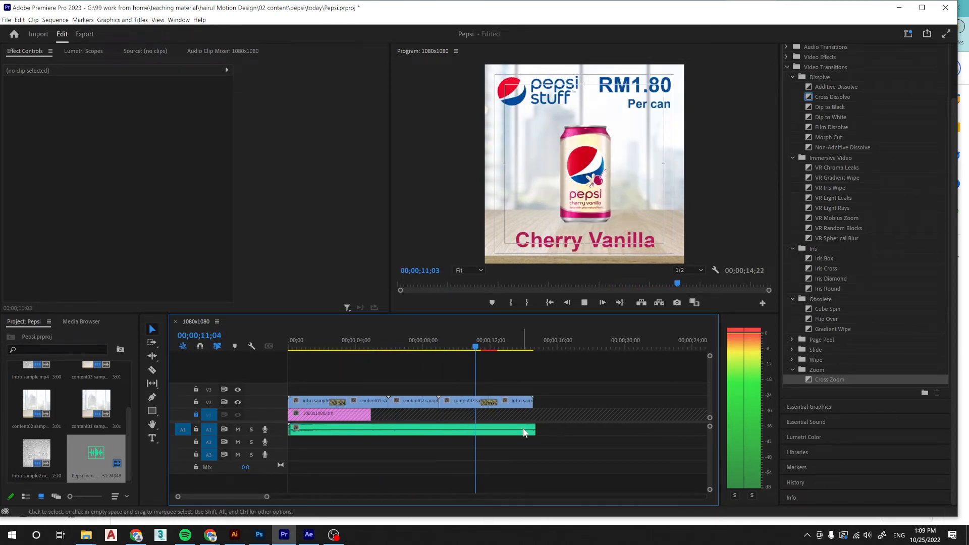
pyautogui.moveTo(535, 431); pyautogui.dragTo(533, 430)
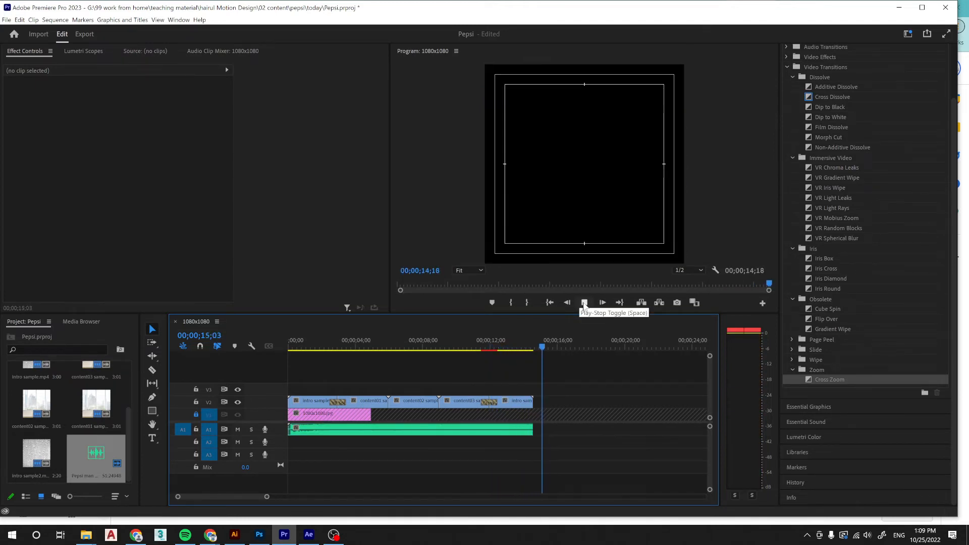
pyautogui.click(584, 303)
# Replay the first seconds of the sequence with the trimmed music.
pyautogui.click(291, 348)
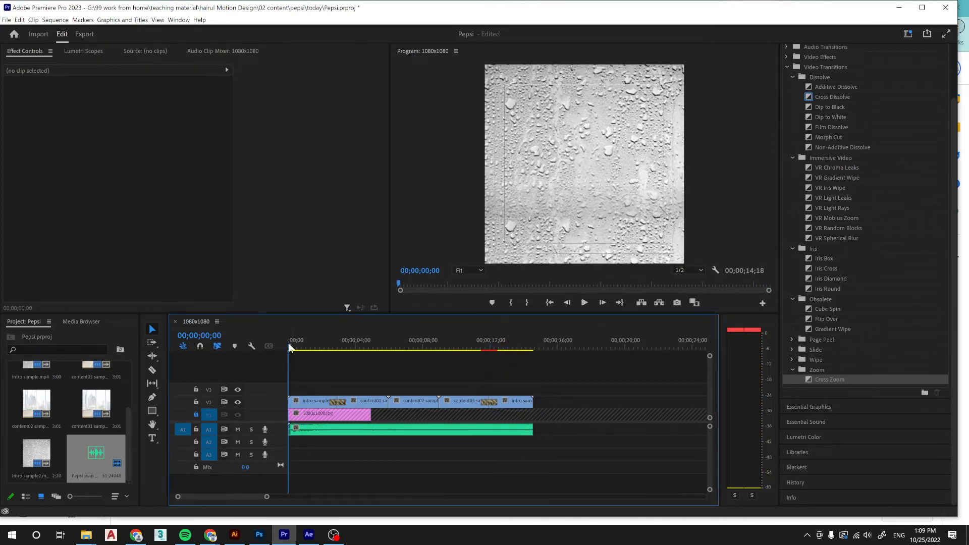
pyautogui.press('space')
pyautogui.press('space')
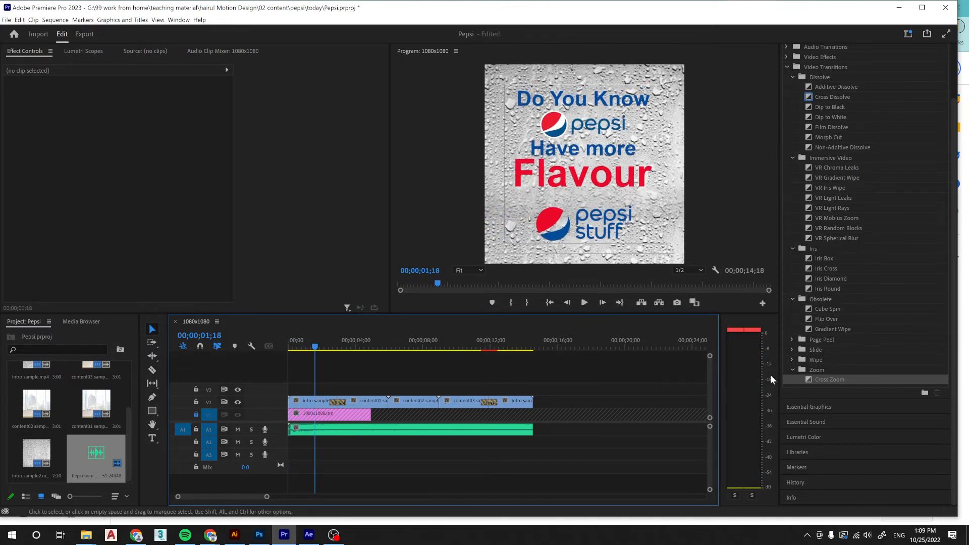
# Search the effects for fade and apply Exponential Fade to the end of Pepsi man song.mp3.
pyautogui.scroll(3, 837, 132)
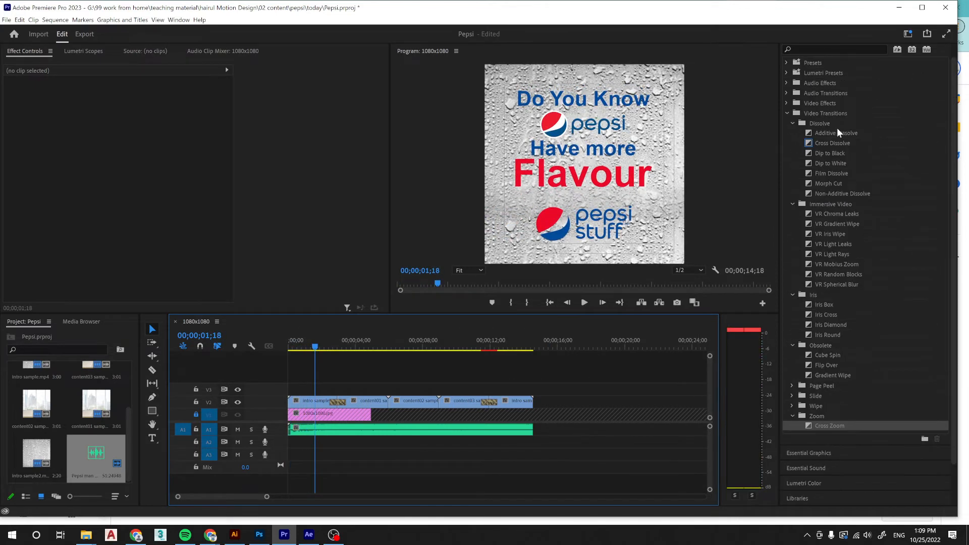
pyautogui.click(865, 49)
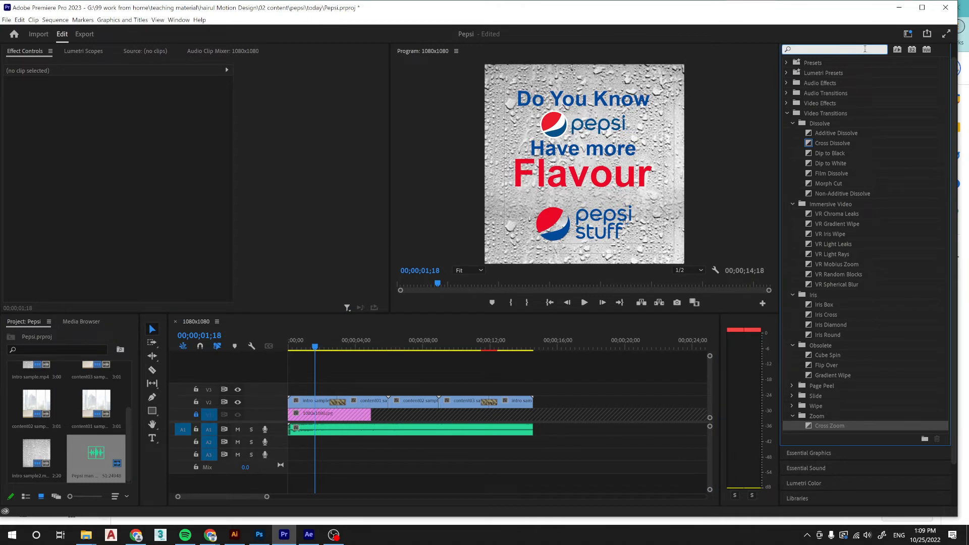
pyautogui.write('fade')
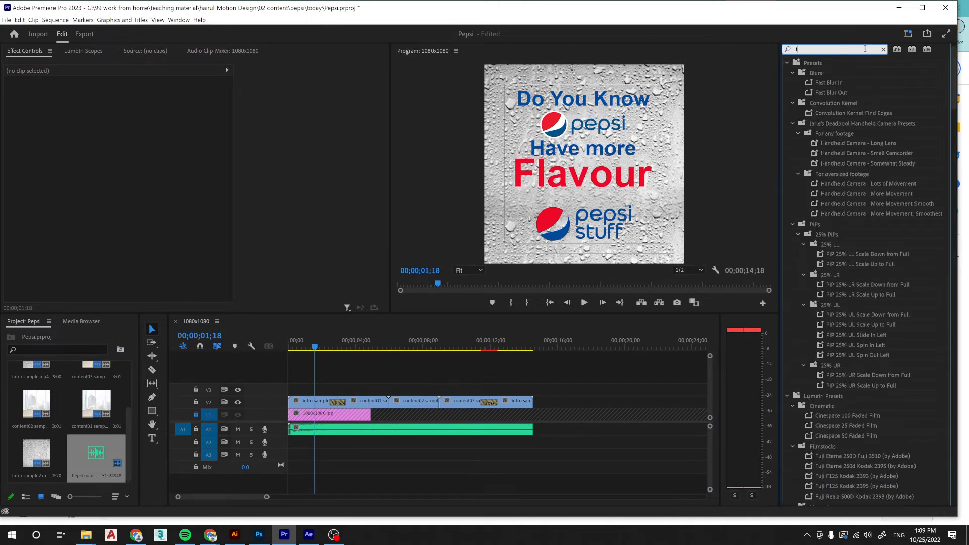
pyautogui.moveTo(852, 252); pyautogui.dragTo(516, 430)
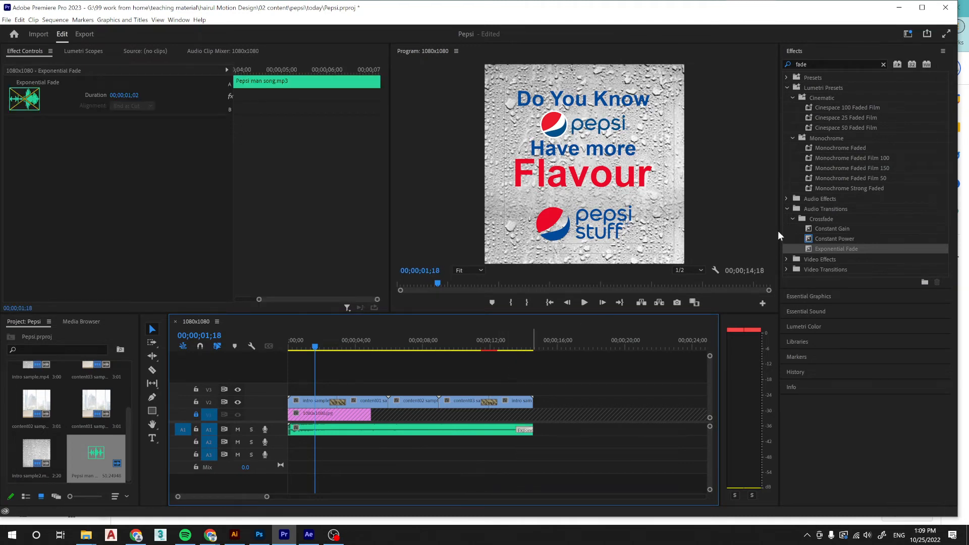
# Play back the sequence's ending, lengthen the Exponential Fade to 00;00;02;00, and listen to it again.
pyautogui.click(509, 345)
pyautogui.press('space')
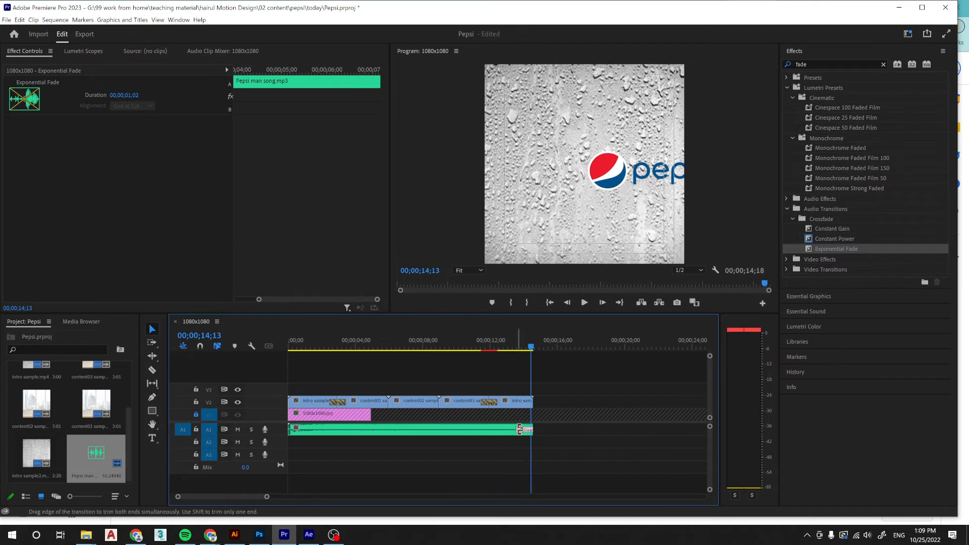
pyautogui.moveTo(502, 429); pyautogui.dragTo(500, 430)
pyautogui.click(483, 346)
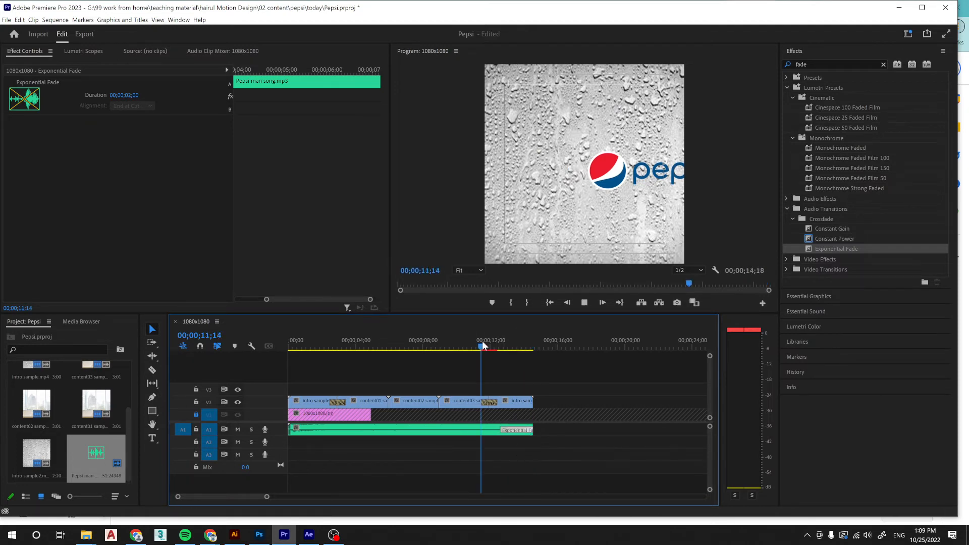
pyautogui.press('space')
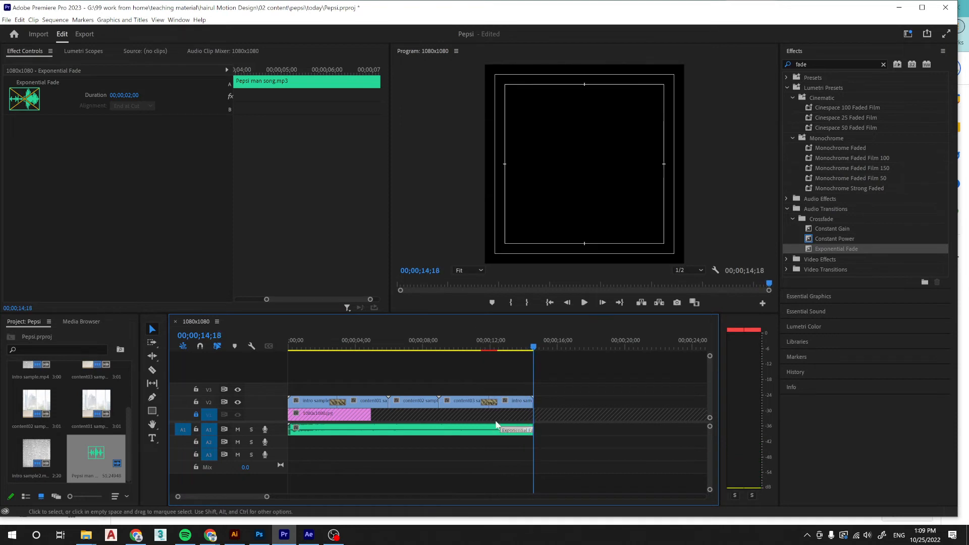
# Shorten the Exponential Fade at the music's end to 00;00;01;12 and play back the ending.
pyautogui.moveTo(500, 430); pyautogui.dragTo(503, 431)
pyautogui.hotkey('ctrl', 'z')
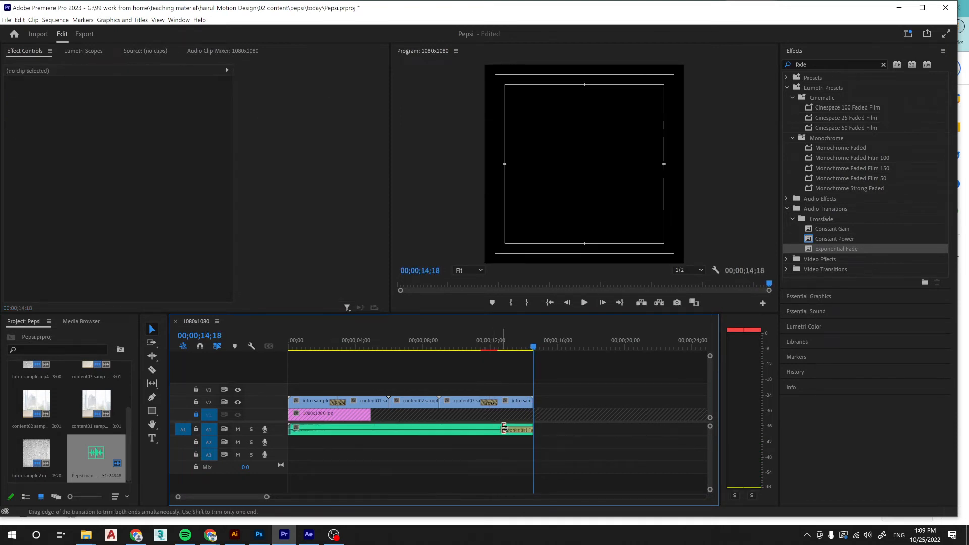
pyautogui.click(505, 429)
pyautogui.click(507, 343)
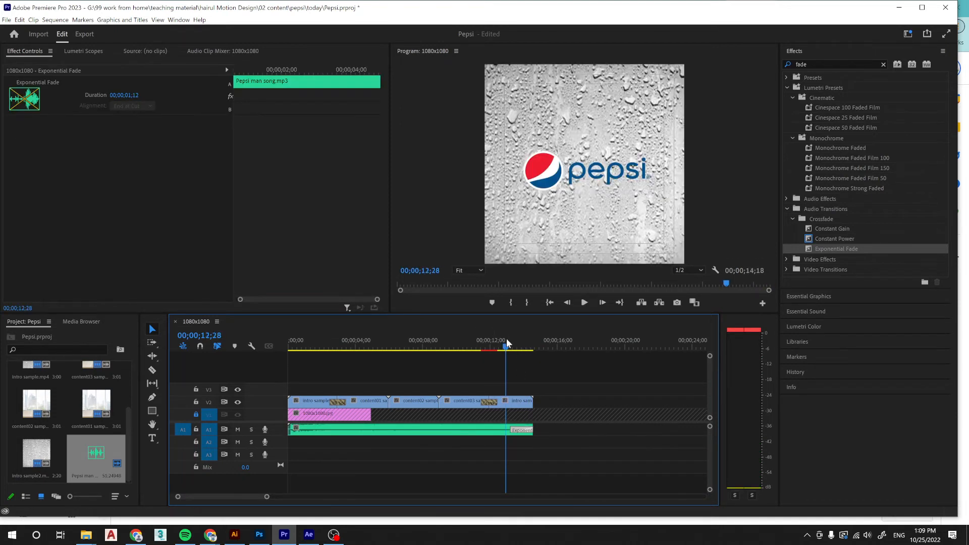
pyautogui.press('space')
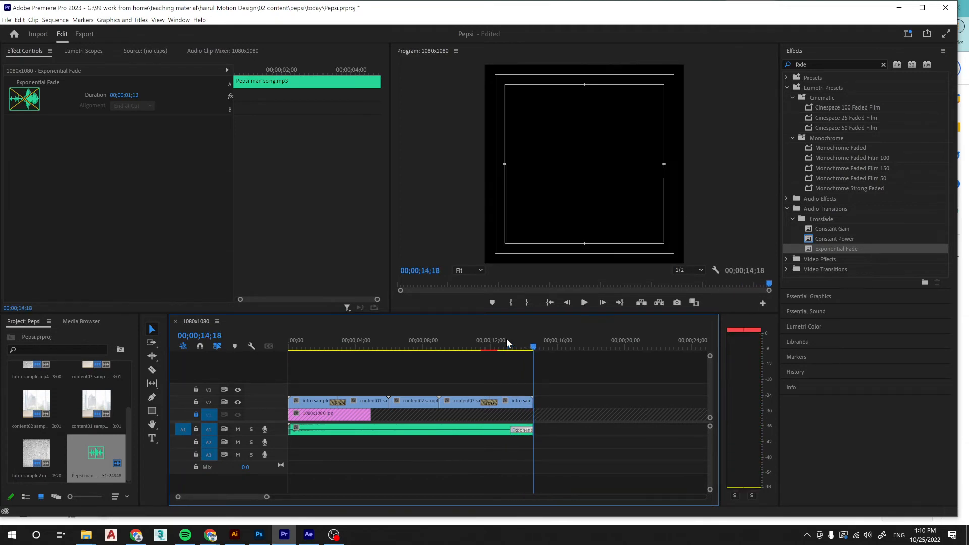
# Save the Pepsi project, scrub through the sequence, and return the playhead to the start.
pyautogui.press('space')
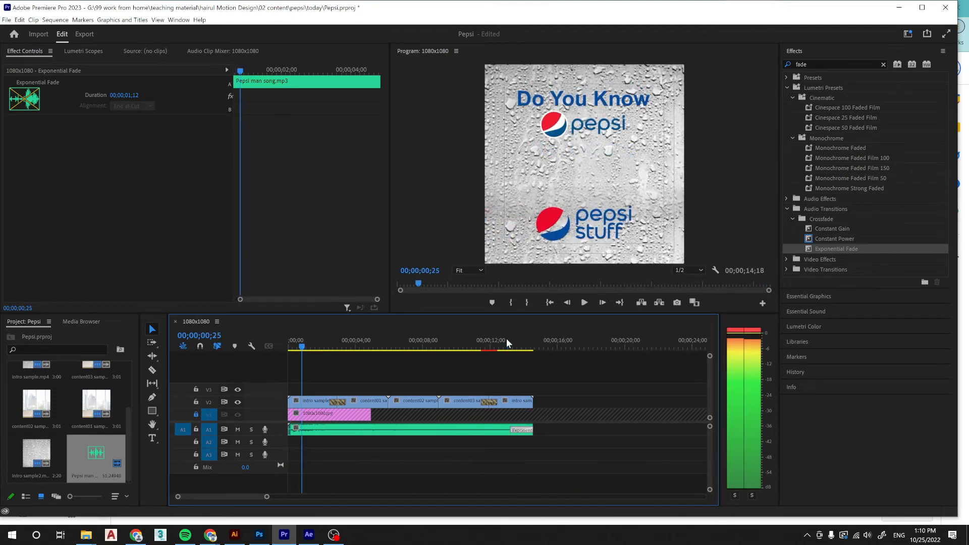
pyautogui.hotkey('ctrl', 's')
pyautogui.moveTo(332, 351); pyautogui.dragTo(534, 336)
pyautogui.press('Home')
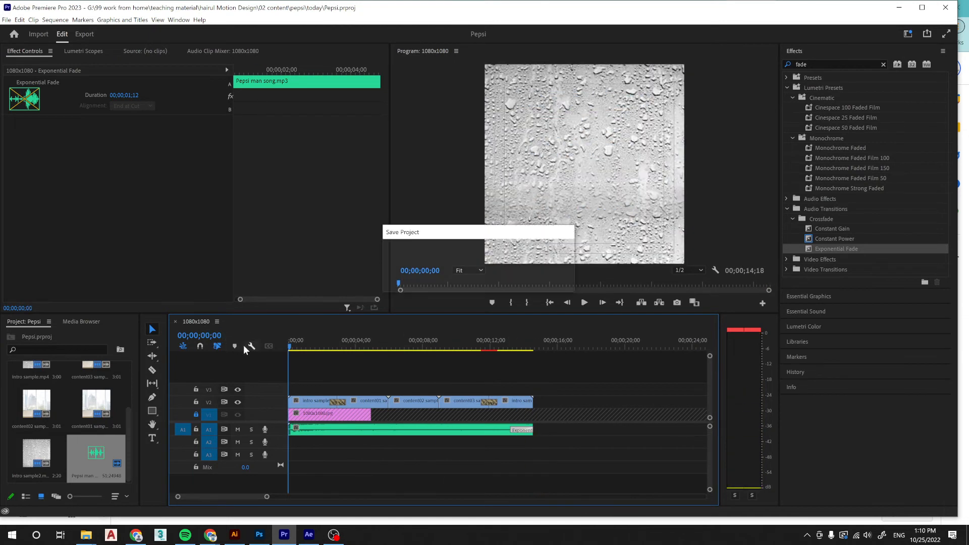
# Widen the project's media bin area so its items and names have more room.
pyautogui.scroll(3, 134, 430)
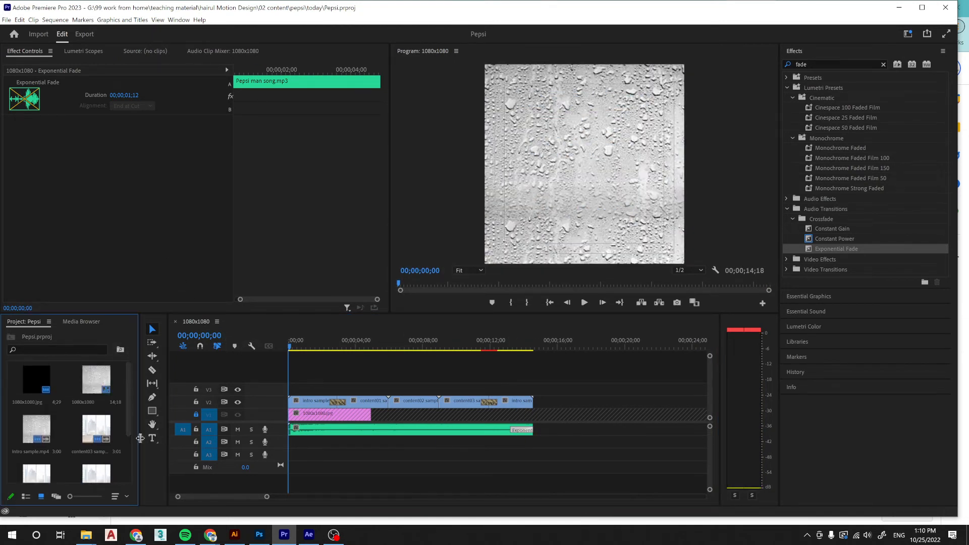
pyautogui.moveTo(139, 438); pyautogui.dragTo(213, 434)
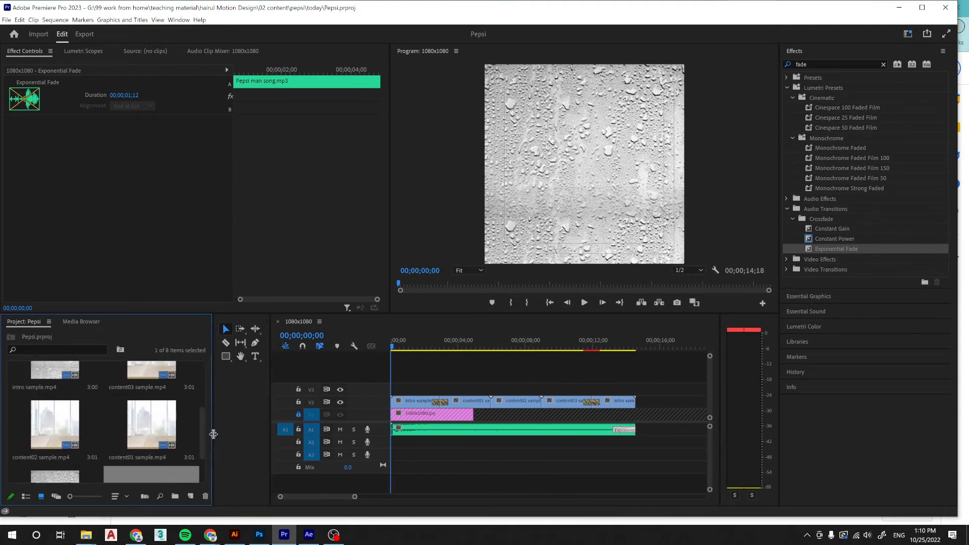
pyautogui.scroll(1, 169, 422)
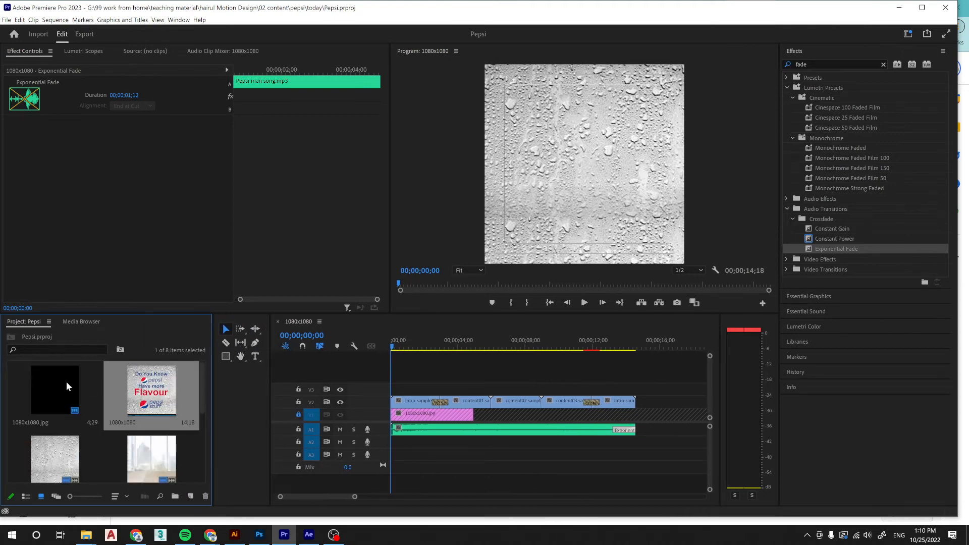
# Rename the 1080x1080 sequence in the project as PEPSI social media 1080x80.
pyautogui.rightClick(68, 386)
pyautogui.click(226, 400)
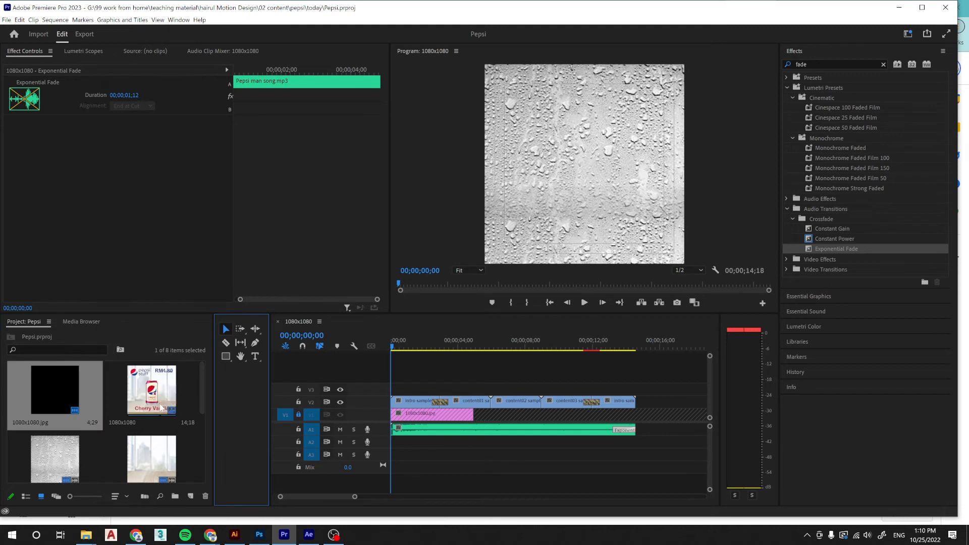
pyautogui.click(159, 407)
pyautogui.click(121, 421)
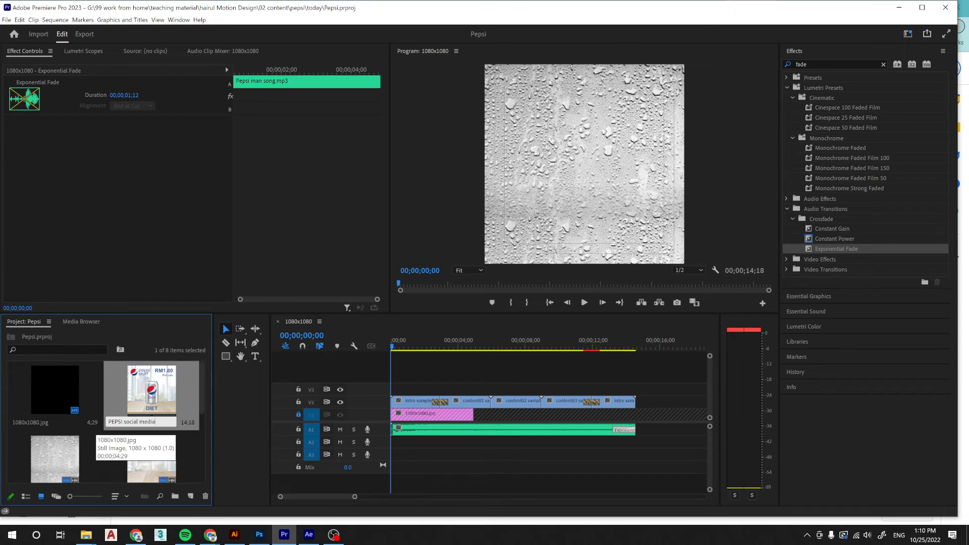
pyautogui.write('080x80')
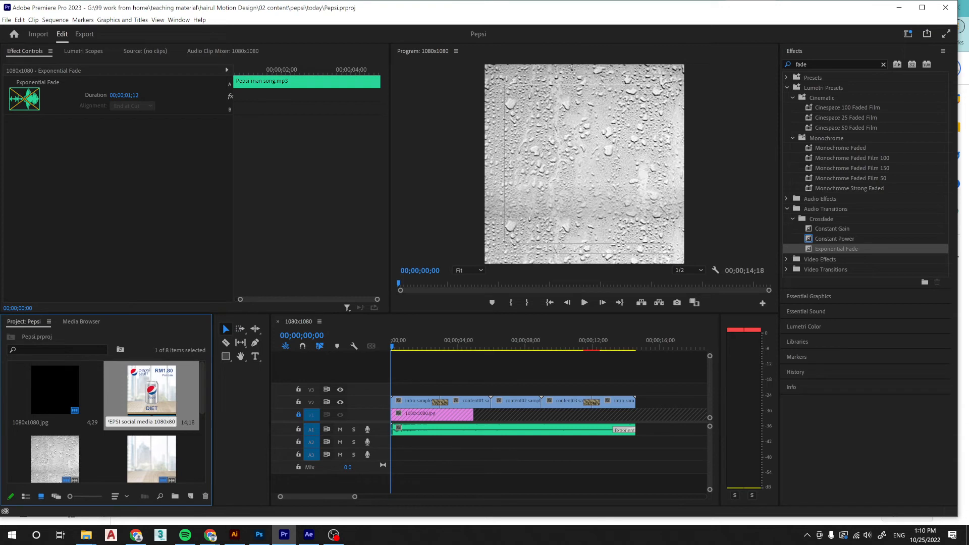
pyautogui.click(114, 463)
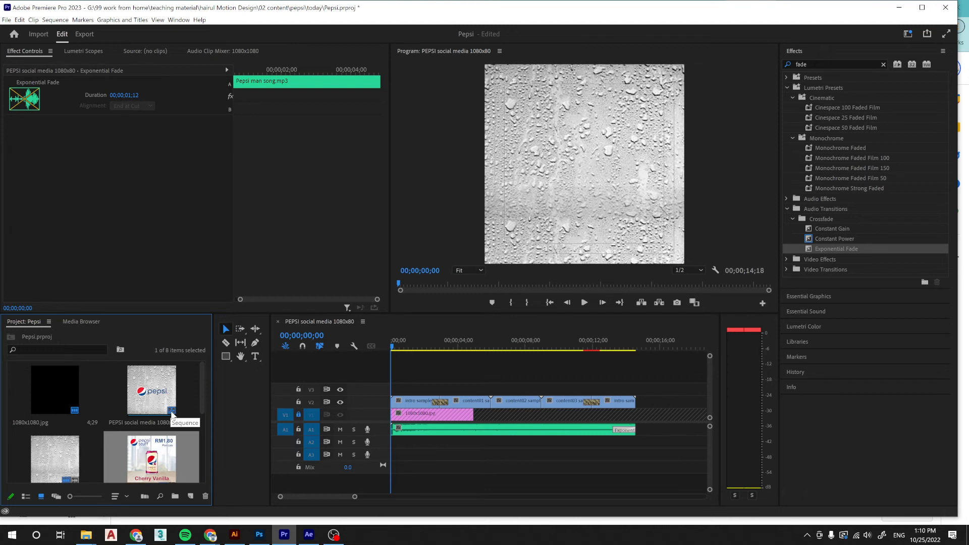
pyautogui.scroll(-2, 169, 421)
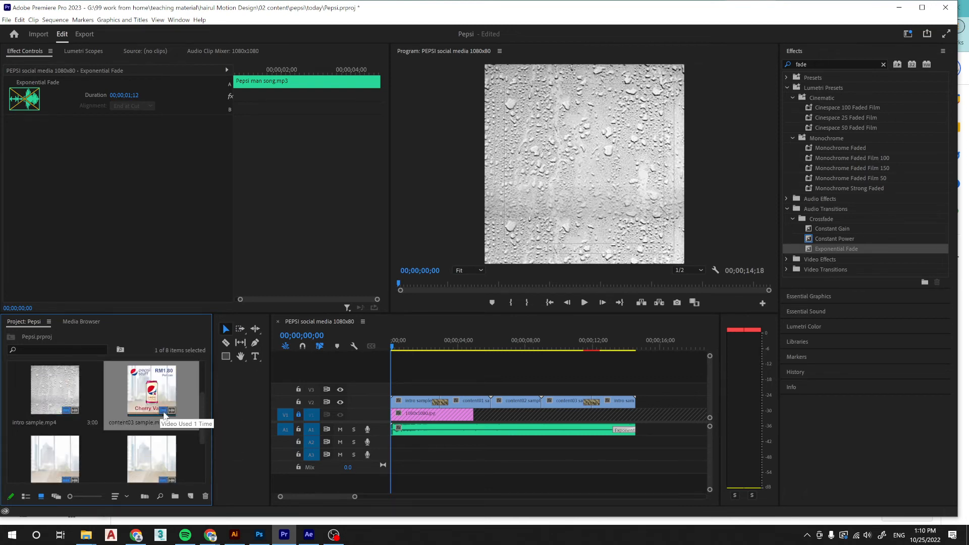
pyautogui.scroll(2, 166, 416)
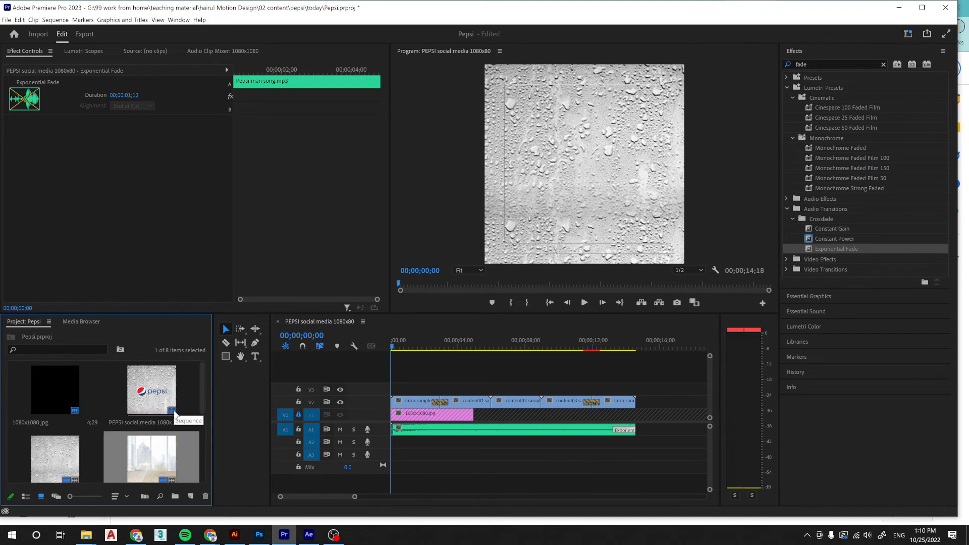
# Open the media export settings for the PEPSI social media 1080x80 sequence with the Match Source - Adaptive High Bitrate preset.
pyautogui.click(156, 394)
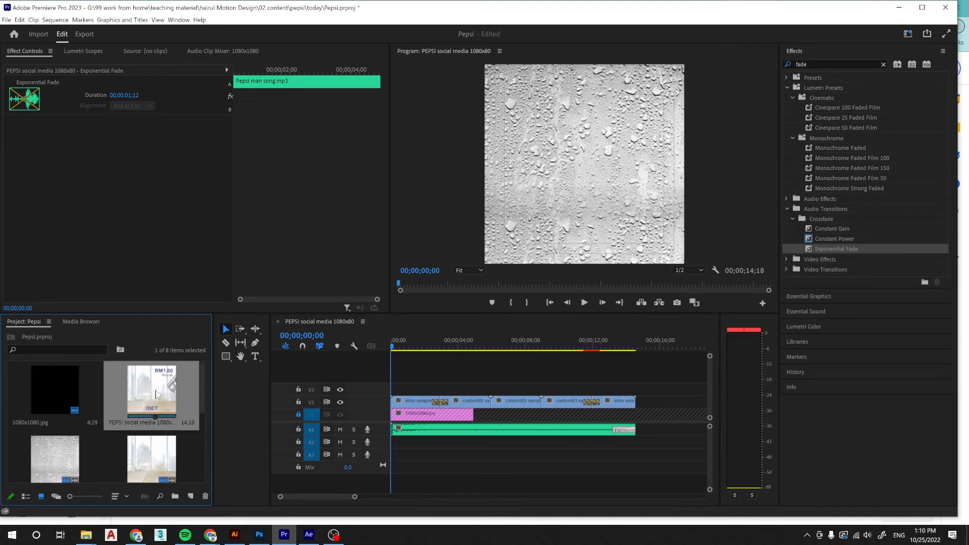
pyautogui.click(6, 21)
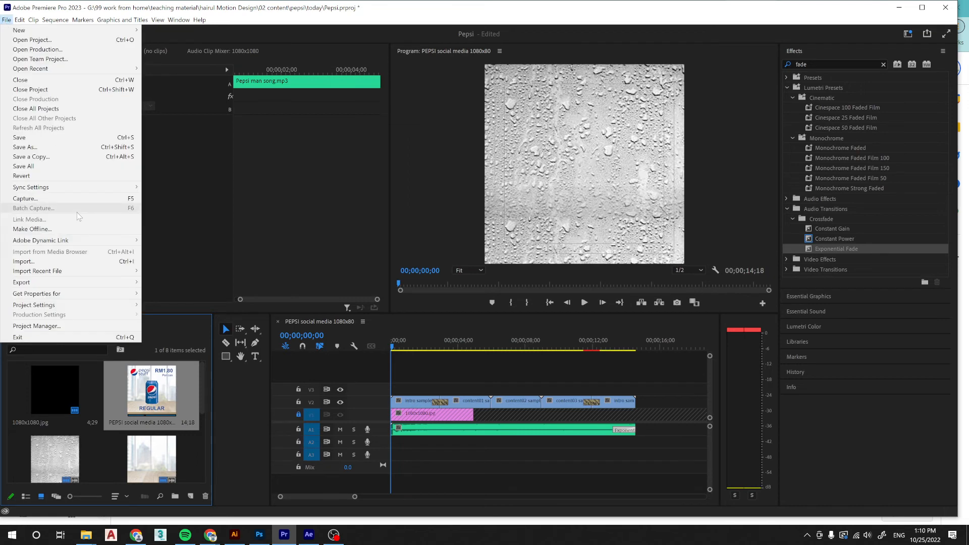
pyautogui.moveTo(85, 281)
pyautogui.click(193, 282)
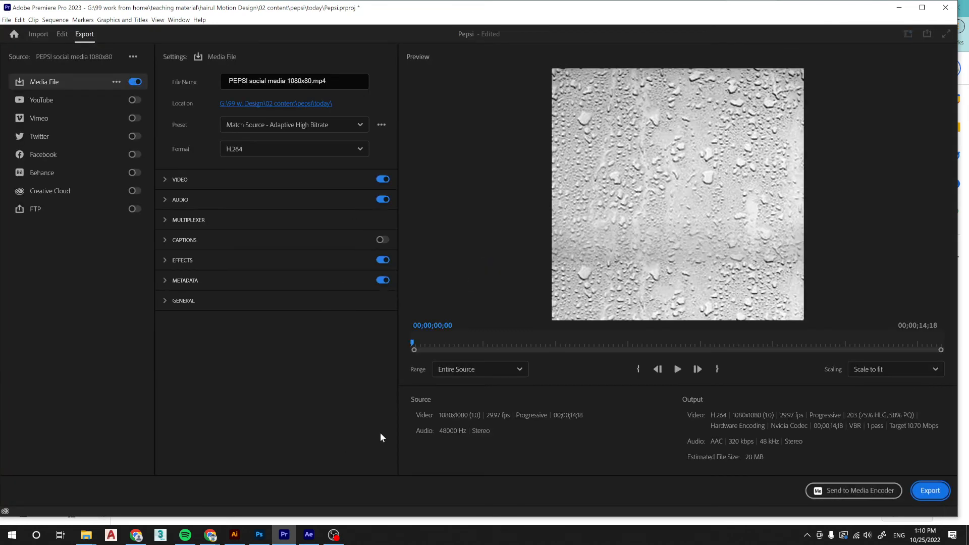
pyautogui.click(324, 124)
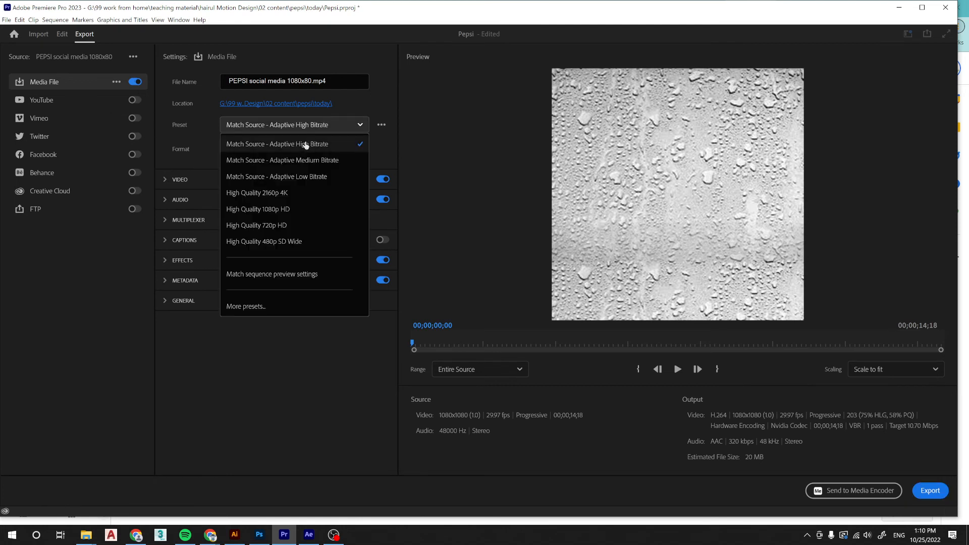
pyautogui.click(306, 145)
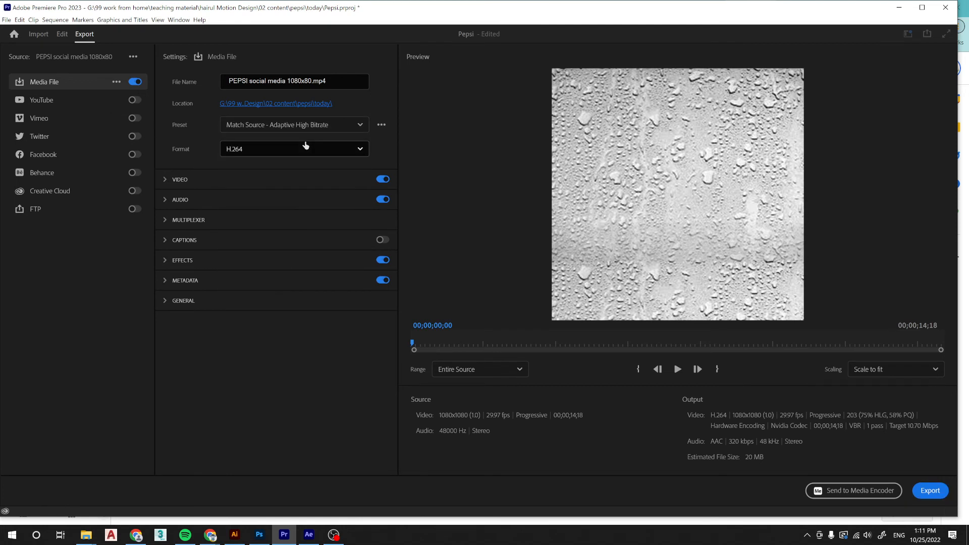
# Try the High Quality 720p HD export preset and switch back to Match Source - Adaptive High Bitrate.
pyautogui.click(303, 125)
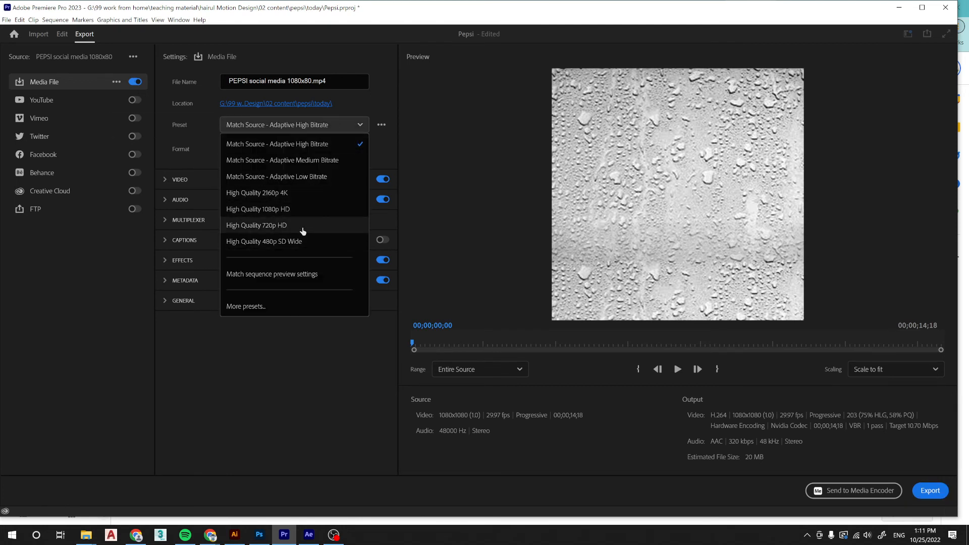
pyautogui.click(302, 230)
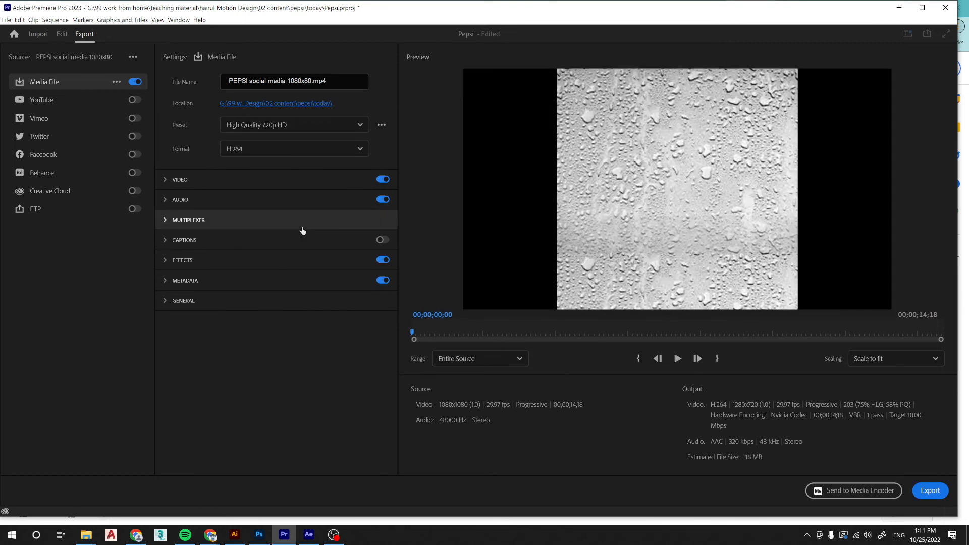
pyautogui.click(359, 124)
pyautogui.click(293, 150)
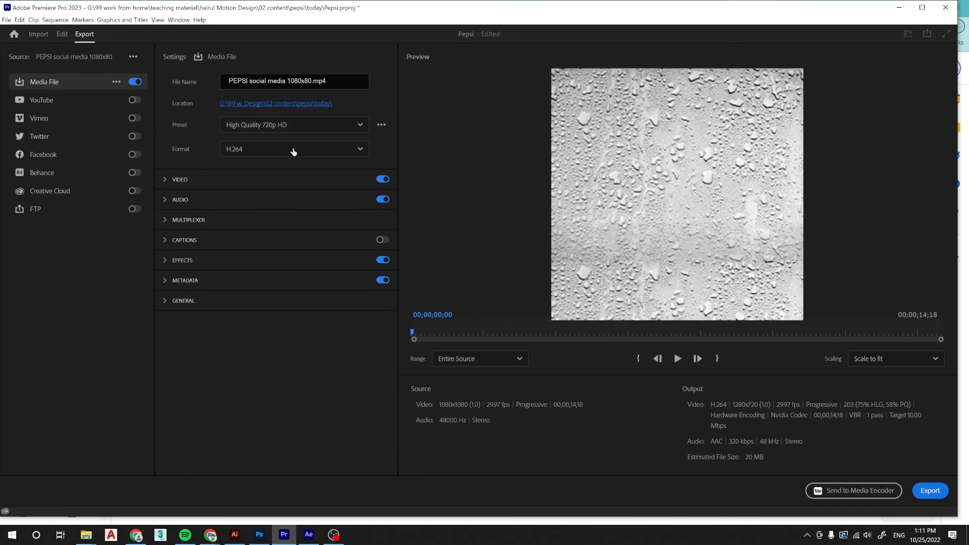
pyautogui.click(299, 125)
pyautogui.click(298, 124)
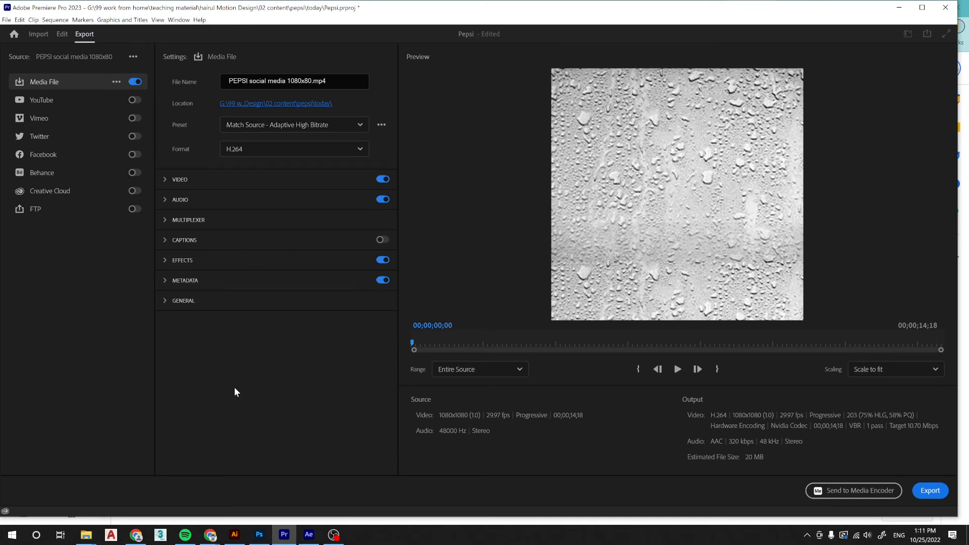
# Review the export's basic video settings and available frame rates, keeping the frame rate matched to the source.
pyautogui.click(166, 180)
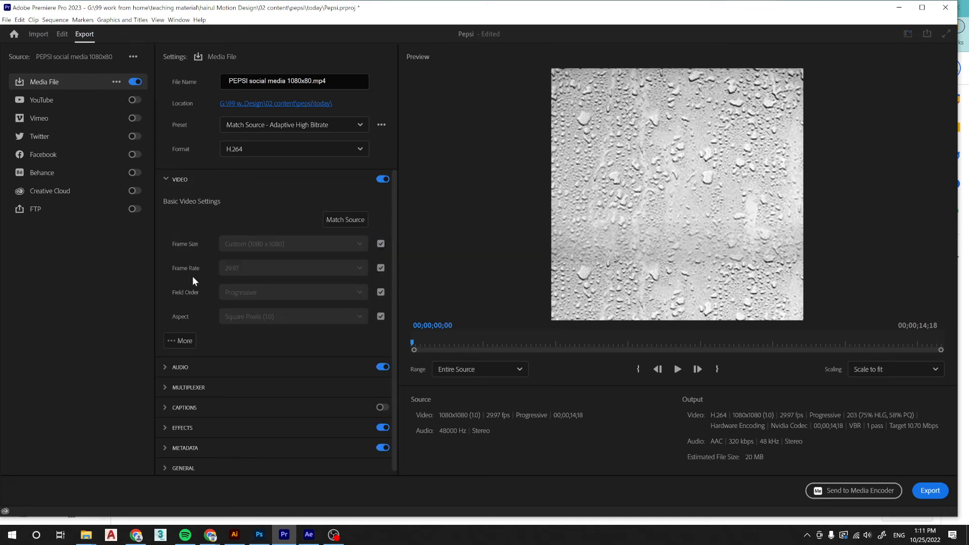
pyautogui.click(165, 180)
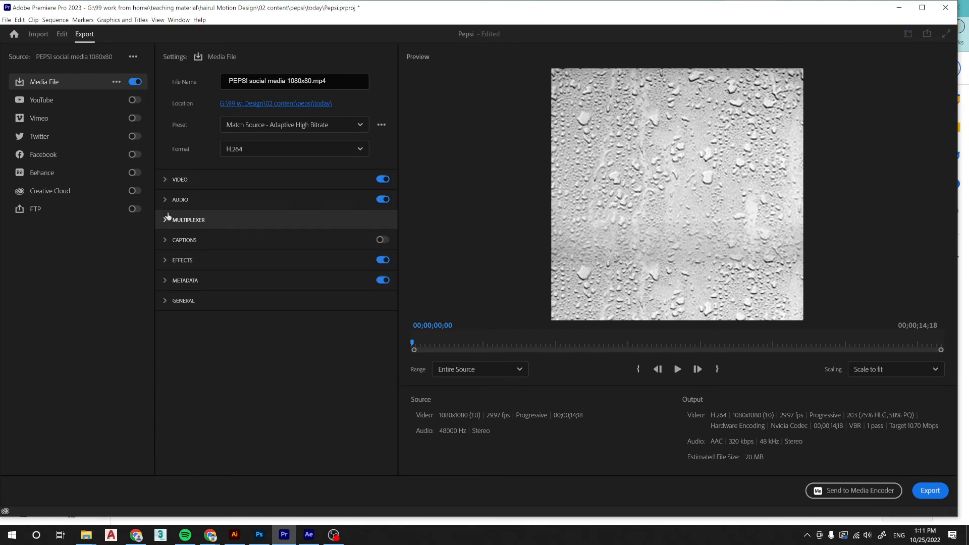
pyautogui.click(165, 180)
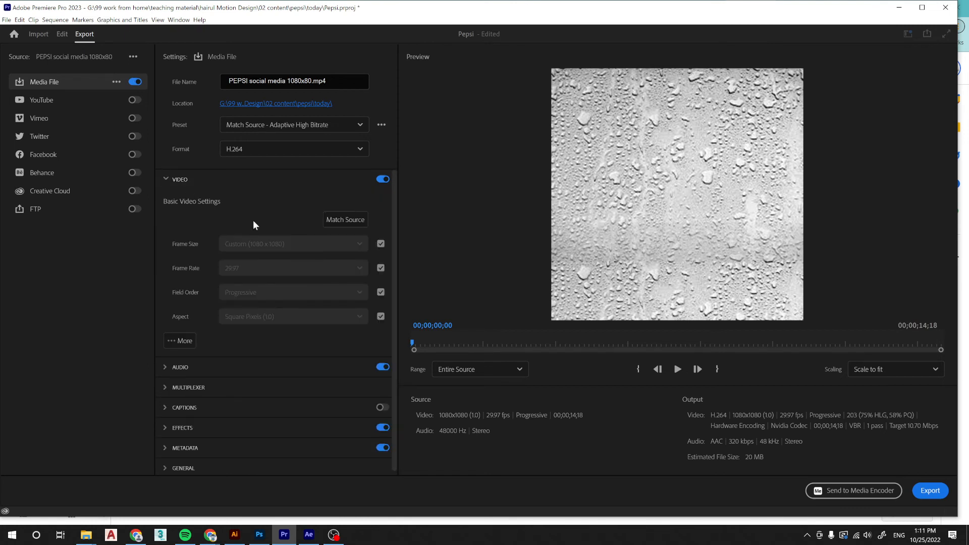
pyautogui.click(380, 269)
pyautogui.click(357, 267)
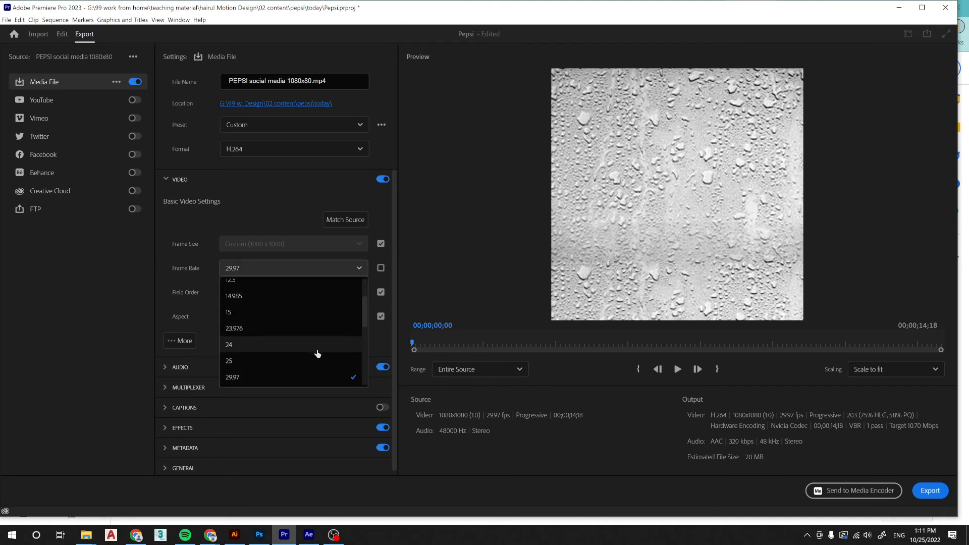
pyautogui.click(356, 267)
pyautogui.click(380, 268)
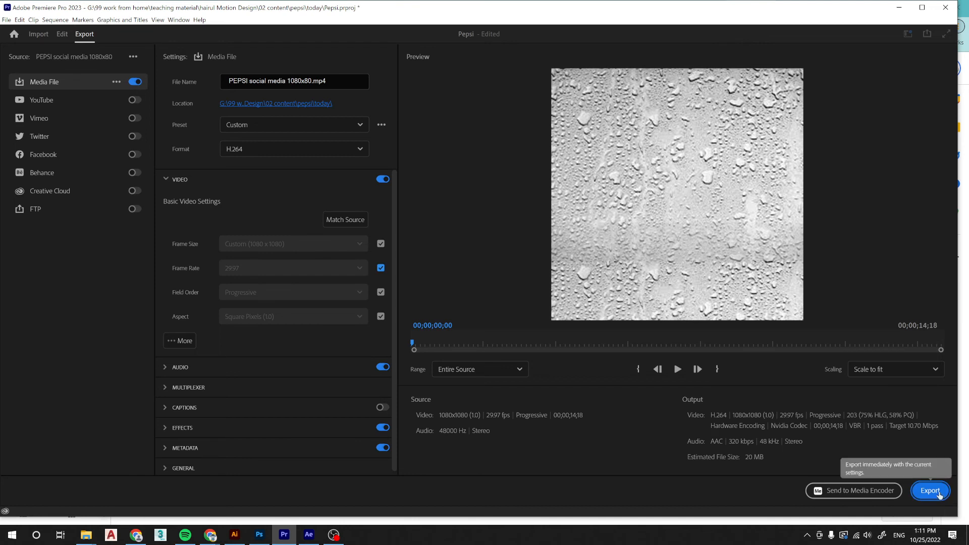
# Check the output location in the today folder and export the H.264 video as PEPSI social media 1080x80.mp4.
pyautogui.click(262, 103)
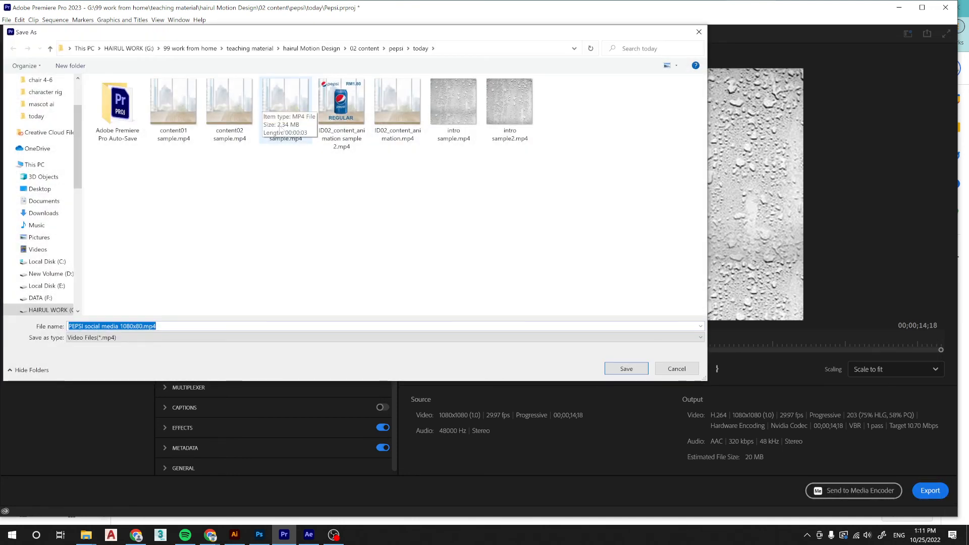
pyautogui.click(690, 369)
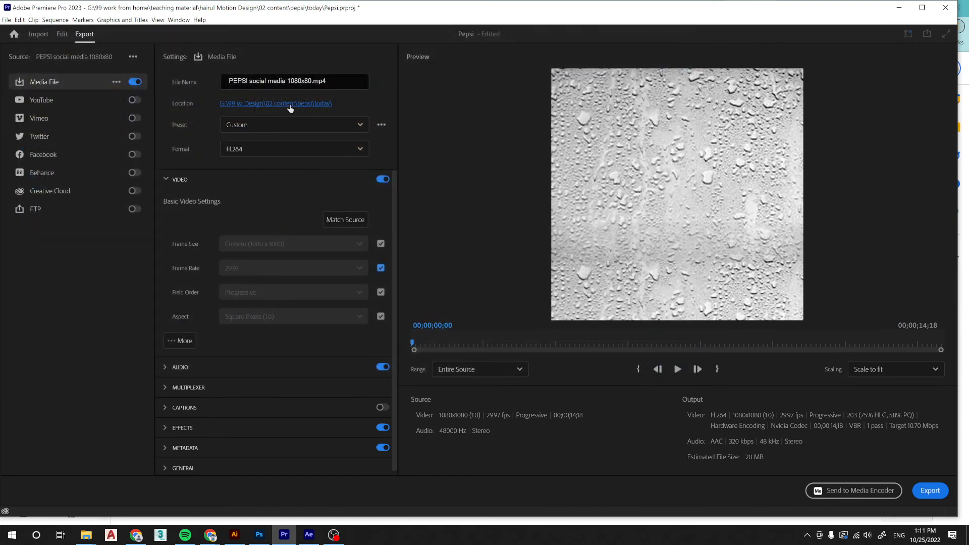
pyautogui.click(290, 104)
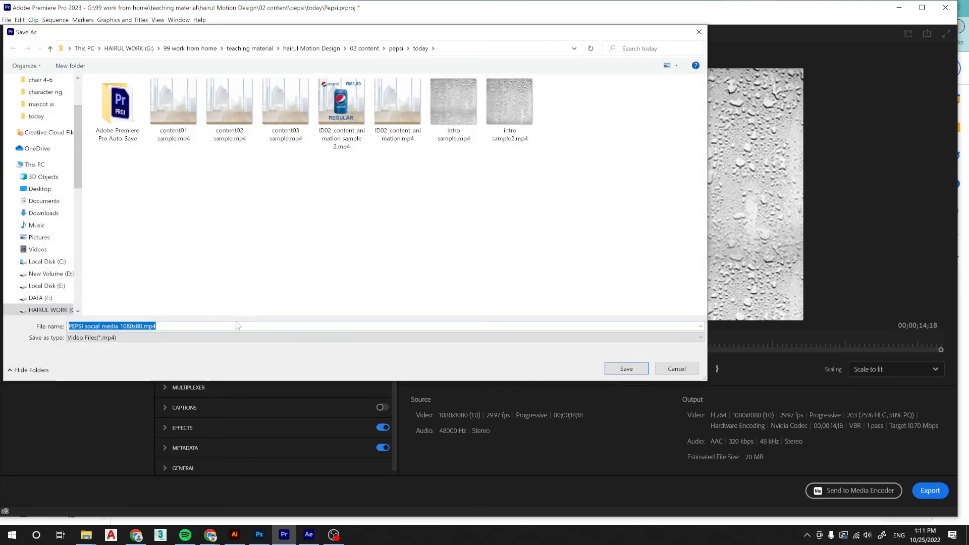
pyautogui.click(686, 369)
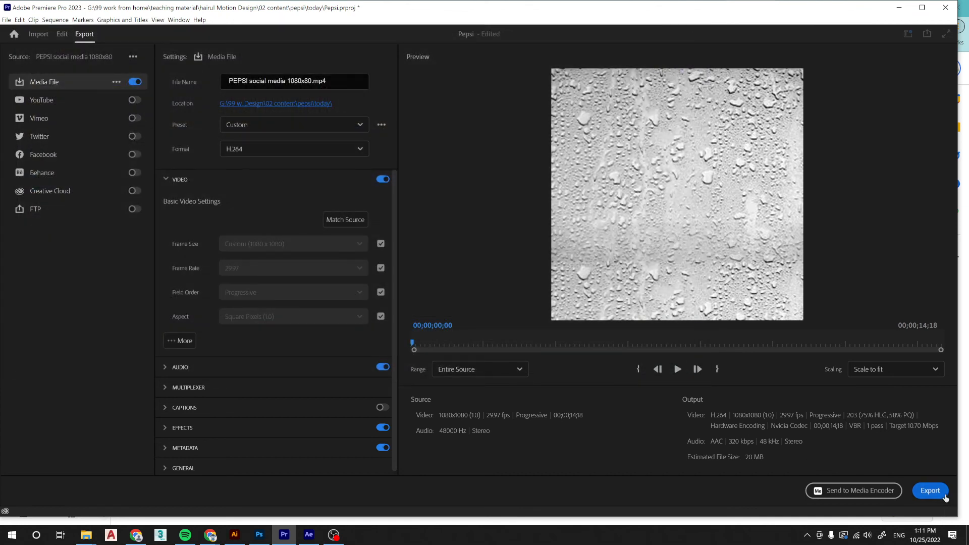
pyautogui.click(930, 490)
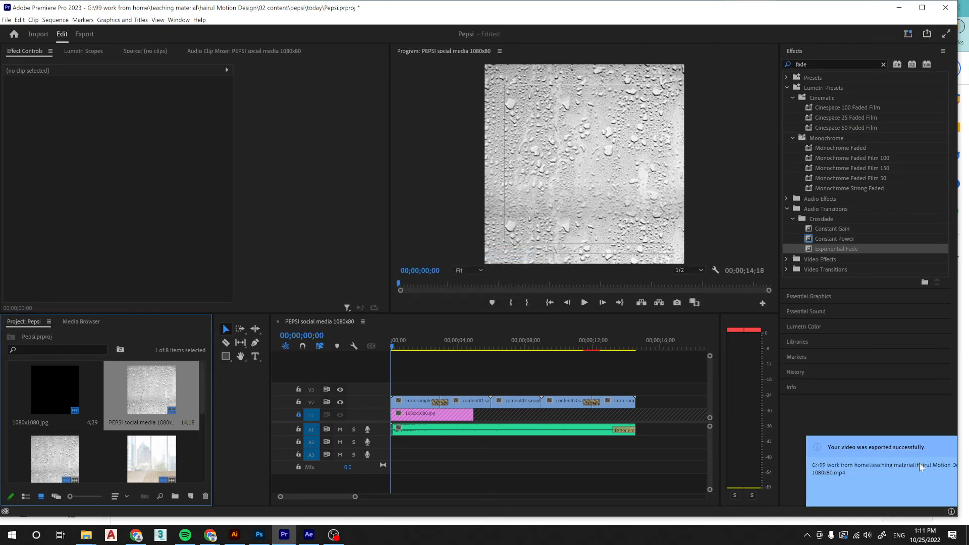
# Switch to File Explorer, open the today folder inside pepsi, and locate the exported PEPSI social media 1080x80.mp4.
pyautogui.moveTo(86, 533)
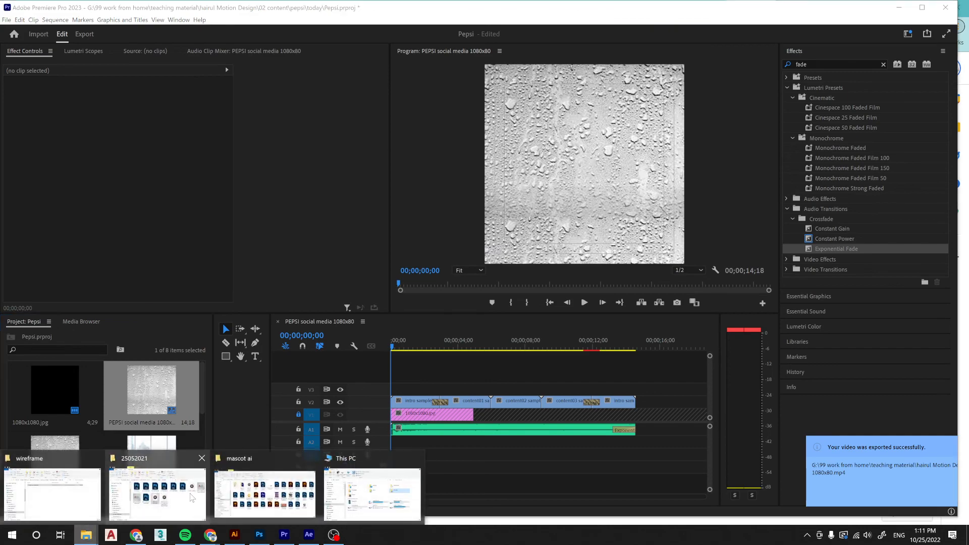
pyautogui.moveTo(192, 497)
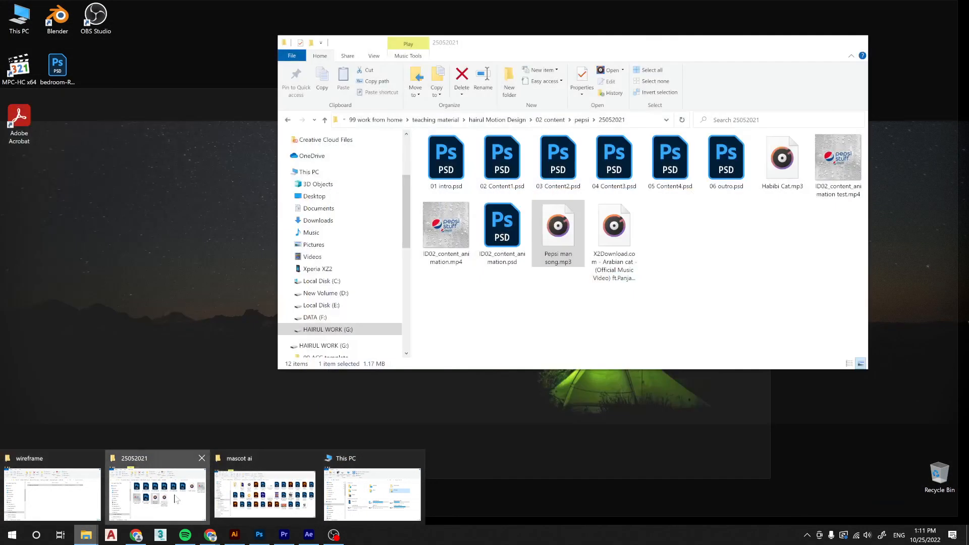
pyautogui.click(156, 495)
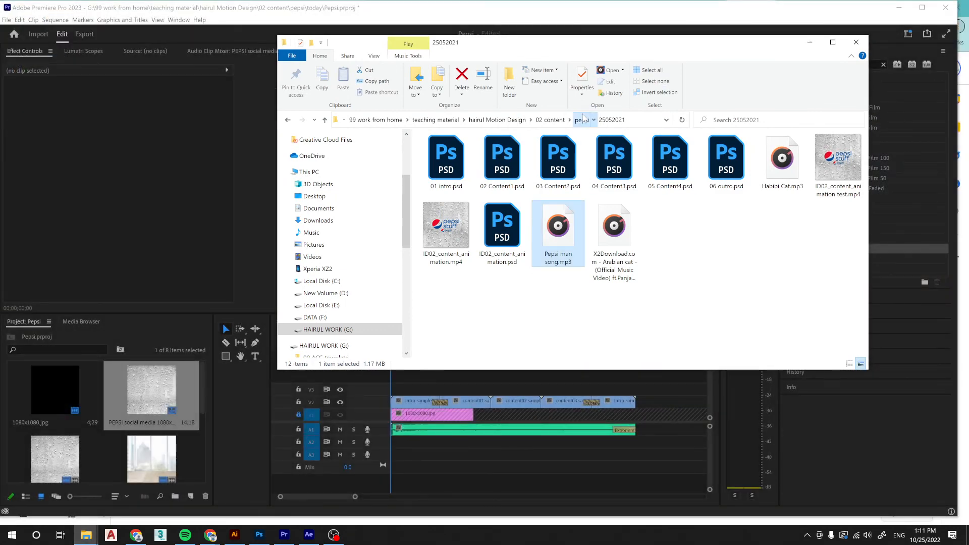
pyautogui.click(581, 119)
pyautogui.click(543, 157)
pyautogui.doubleClick(543, 157)
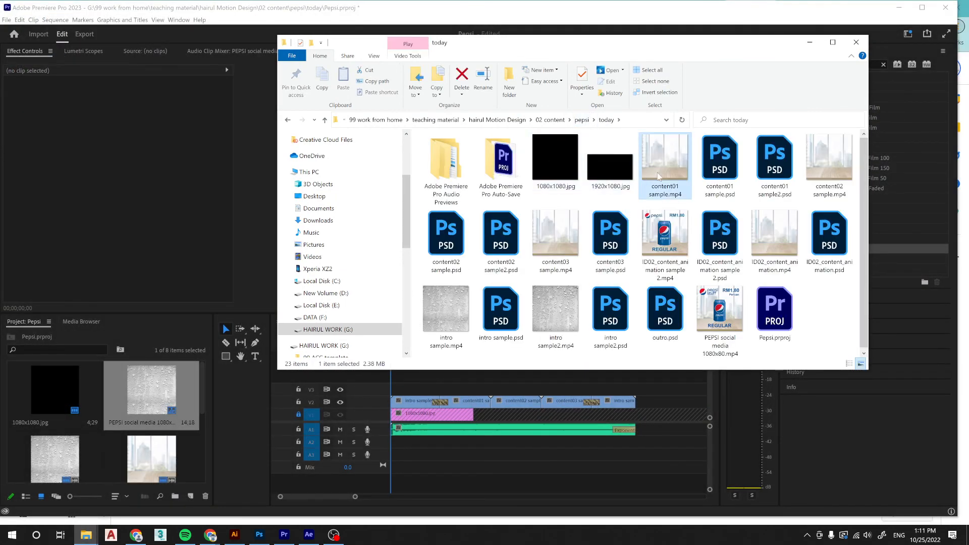
pyautogui.click(717, 174)
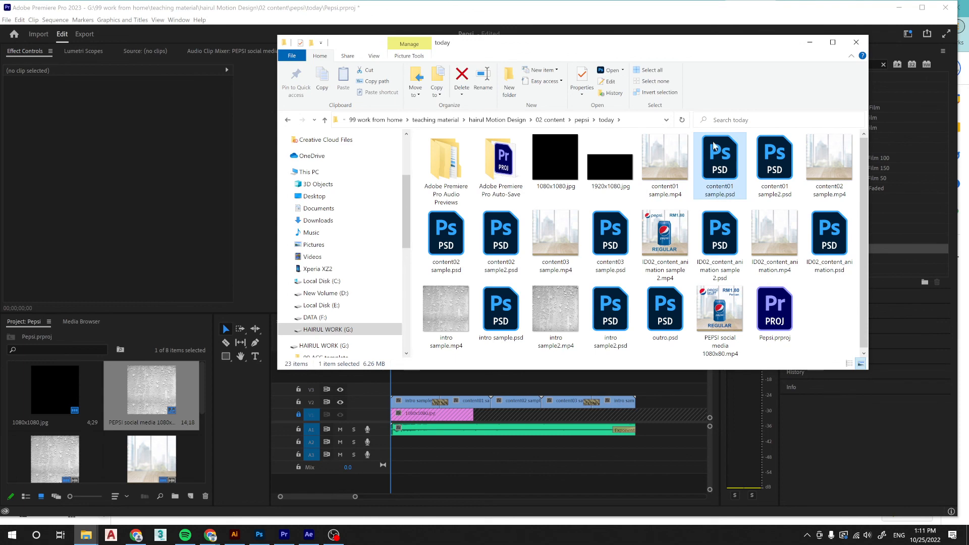
pyautogui.click(738, 320)
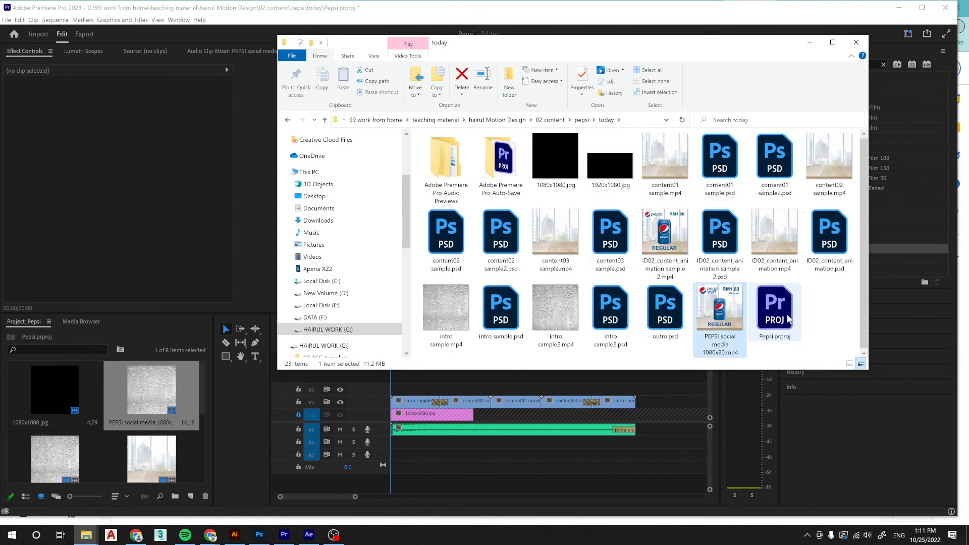
# Play the exported Pepsi video in full screen and in a narrower player window, and close the player.
pyautogui.doubleClick(732, 323)
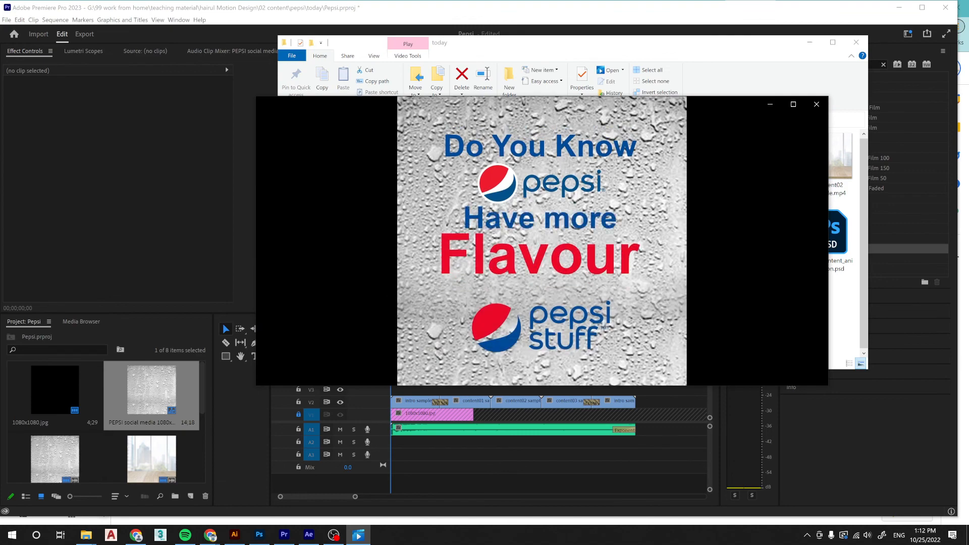
pyautogui.doubleClick(690, 277)
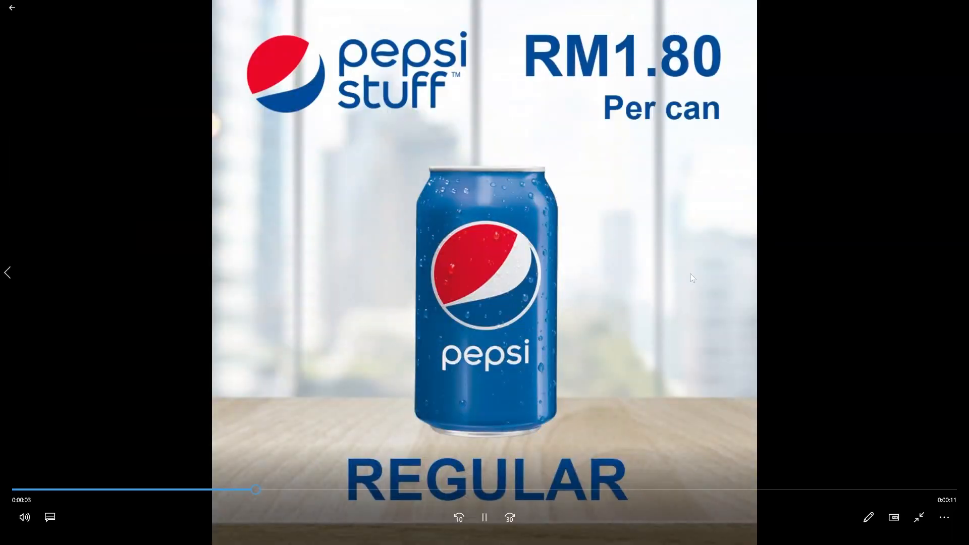
pyautogui.doubleClick(770, 286)
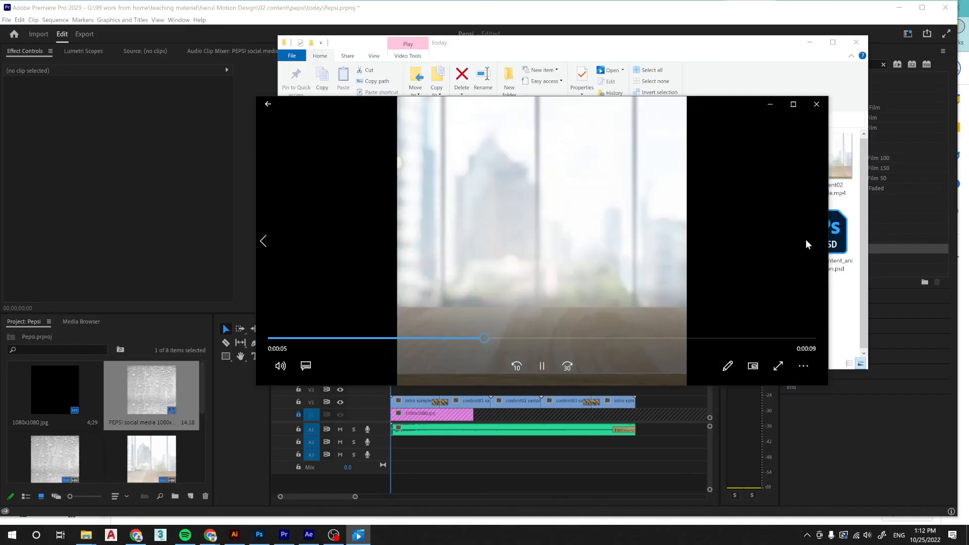
pyautogui.moveTo(828, 204); pyautogui.dragTo(576, 203)
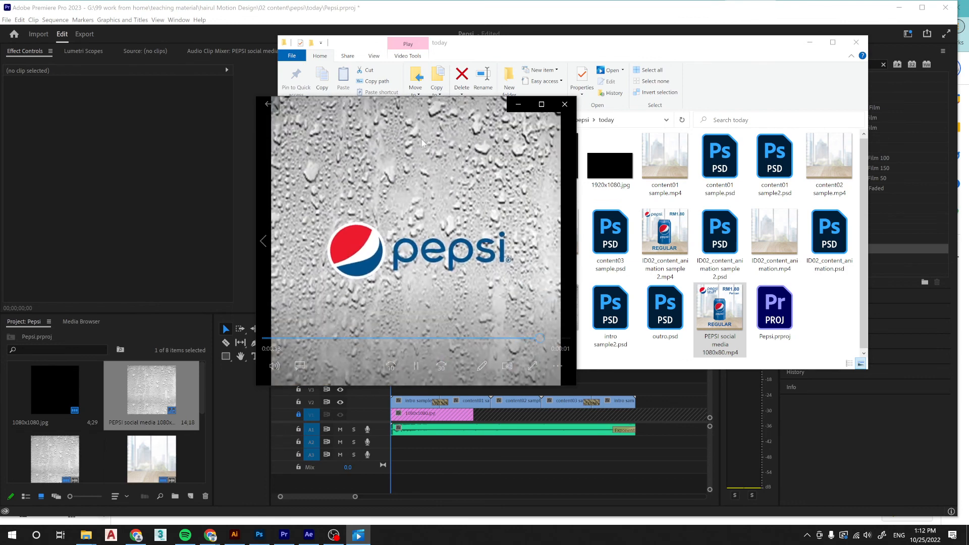
pyautogui.click(565, 104)
# Return to Premiere Pro, save the Pepsi project and scrub the sequence to about 00;00;13;16.
pyautogui.click(612, 3)
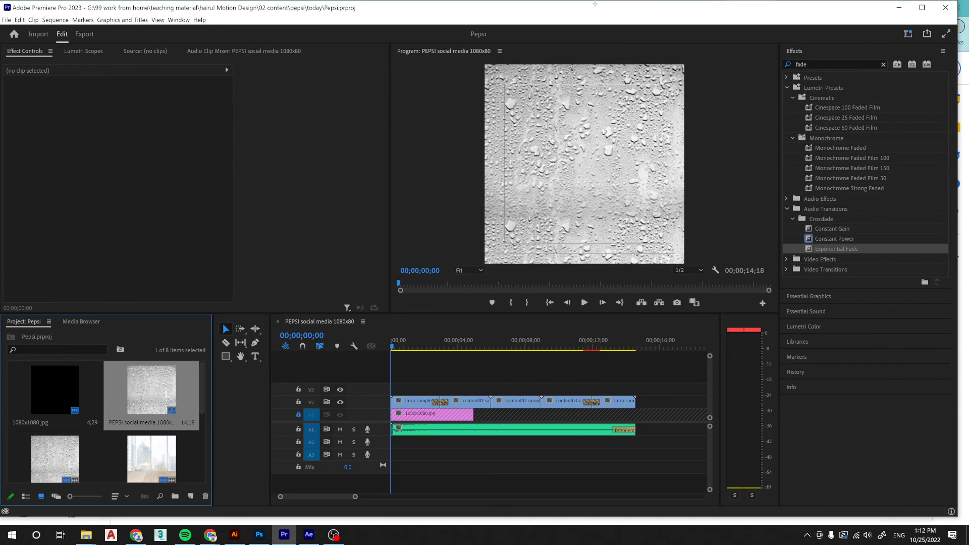
pyautogui.moveTo(416, 339); pyautogui.dragTo(618, 339)
pyautogui.click(334, 535)
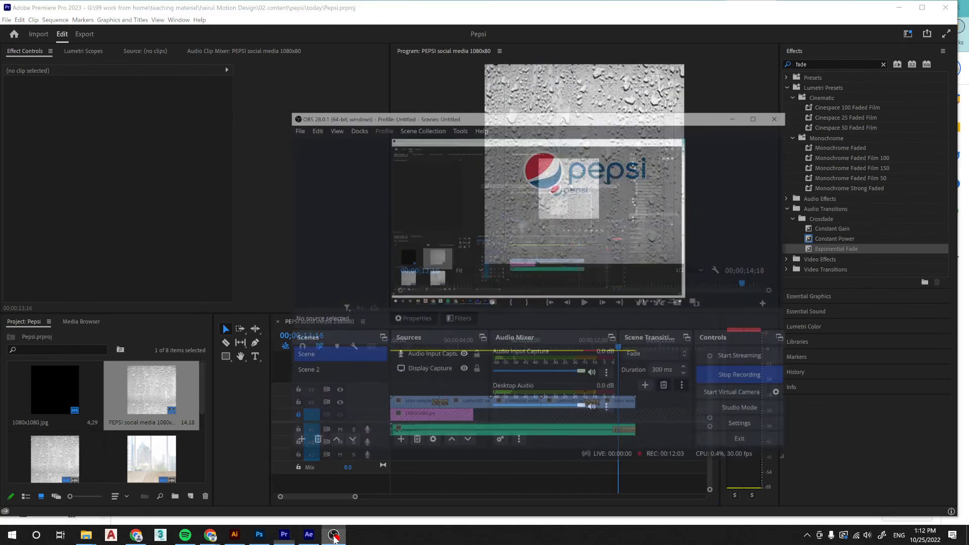